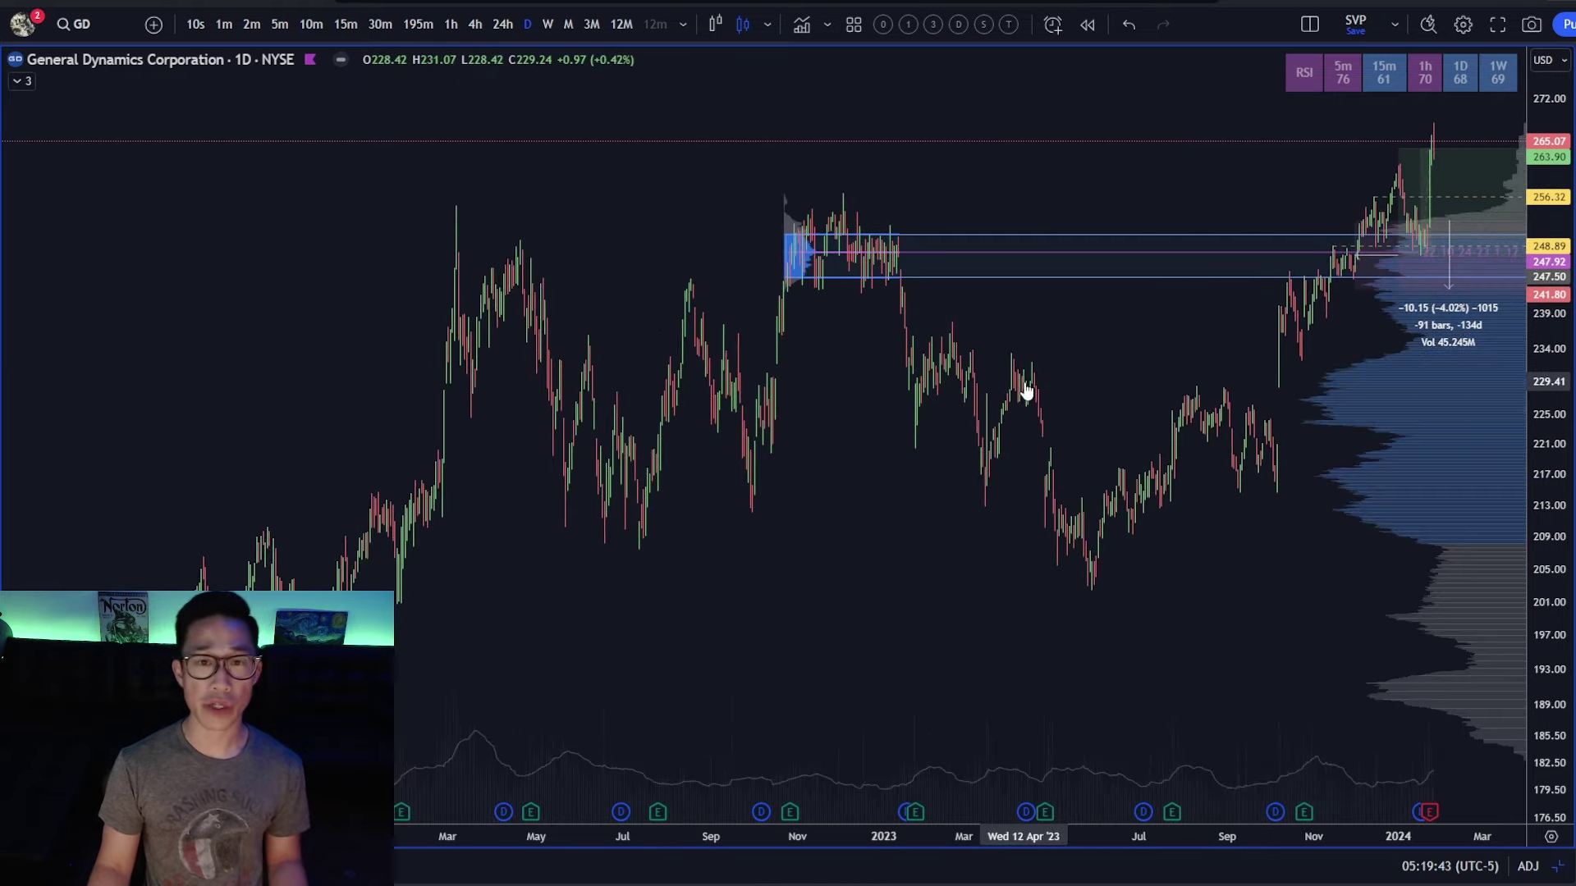
# - View the General Dynamics chart on the 1-week interval and return it to the 1-day interval
pyautogui.scroll(3, 903, 485)
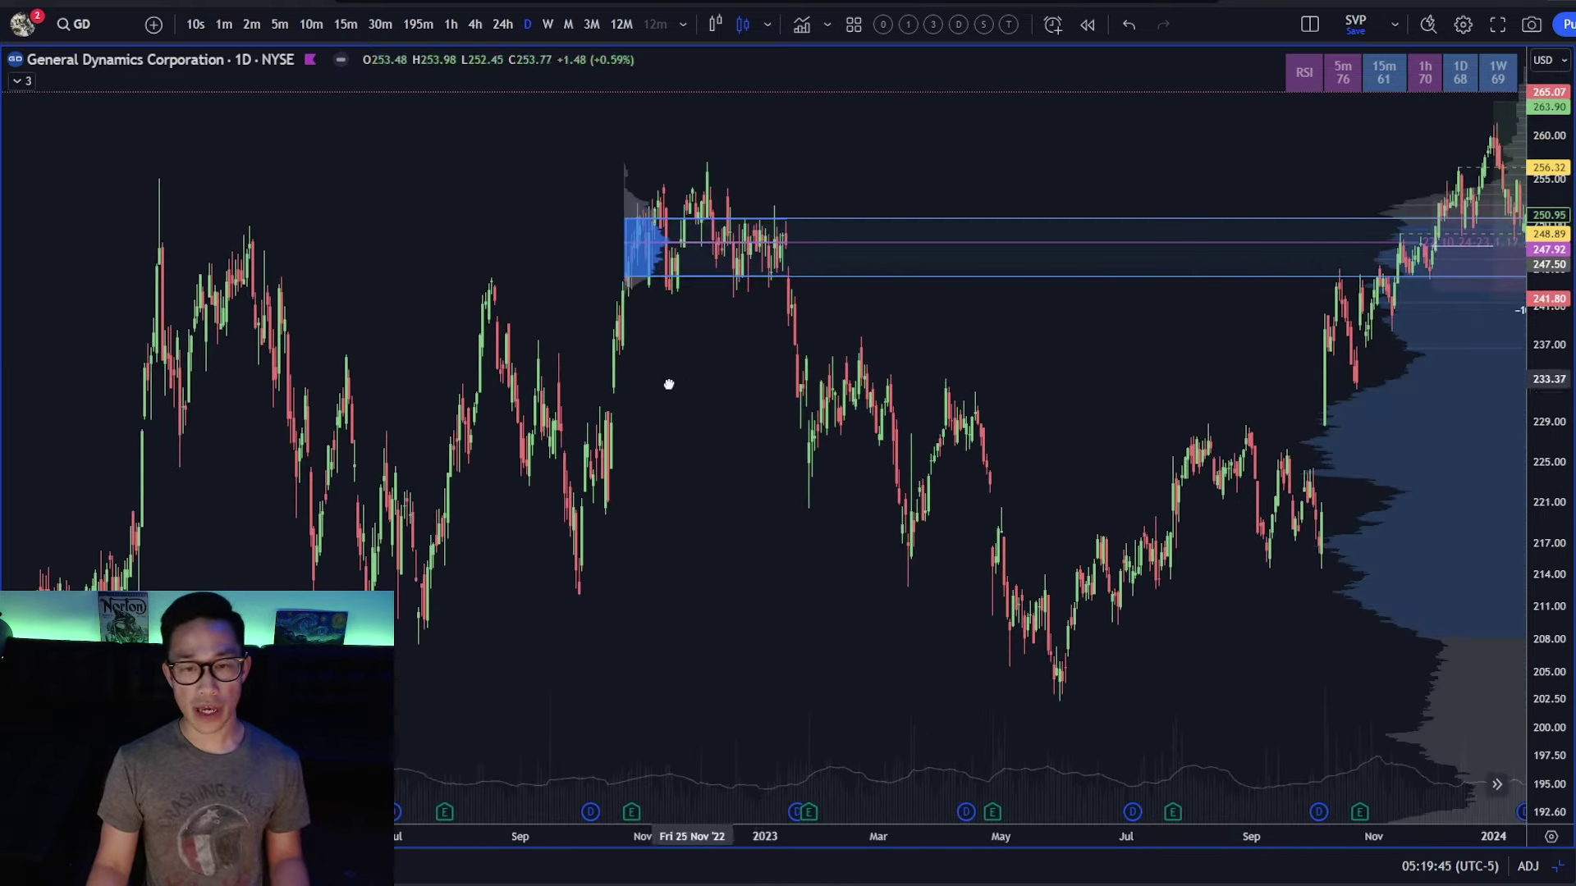
pyautogui.moveTo(668, 383); pyautogui.dragTo(631, 172)
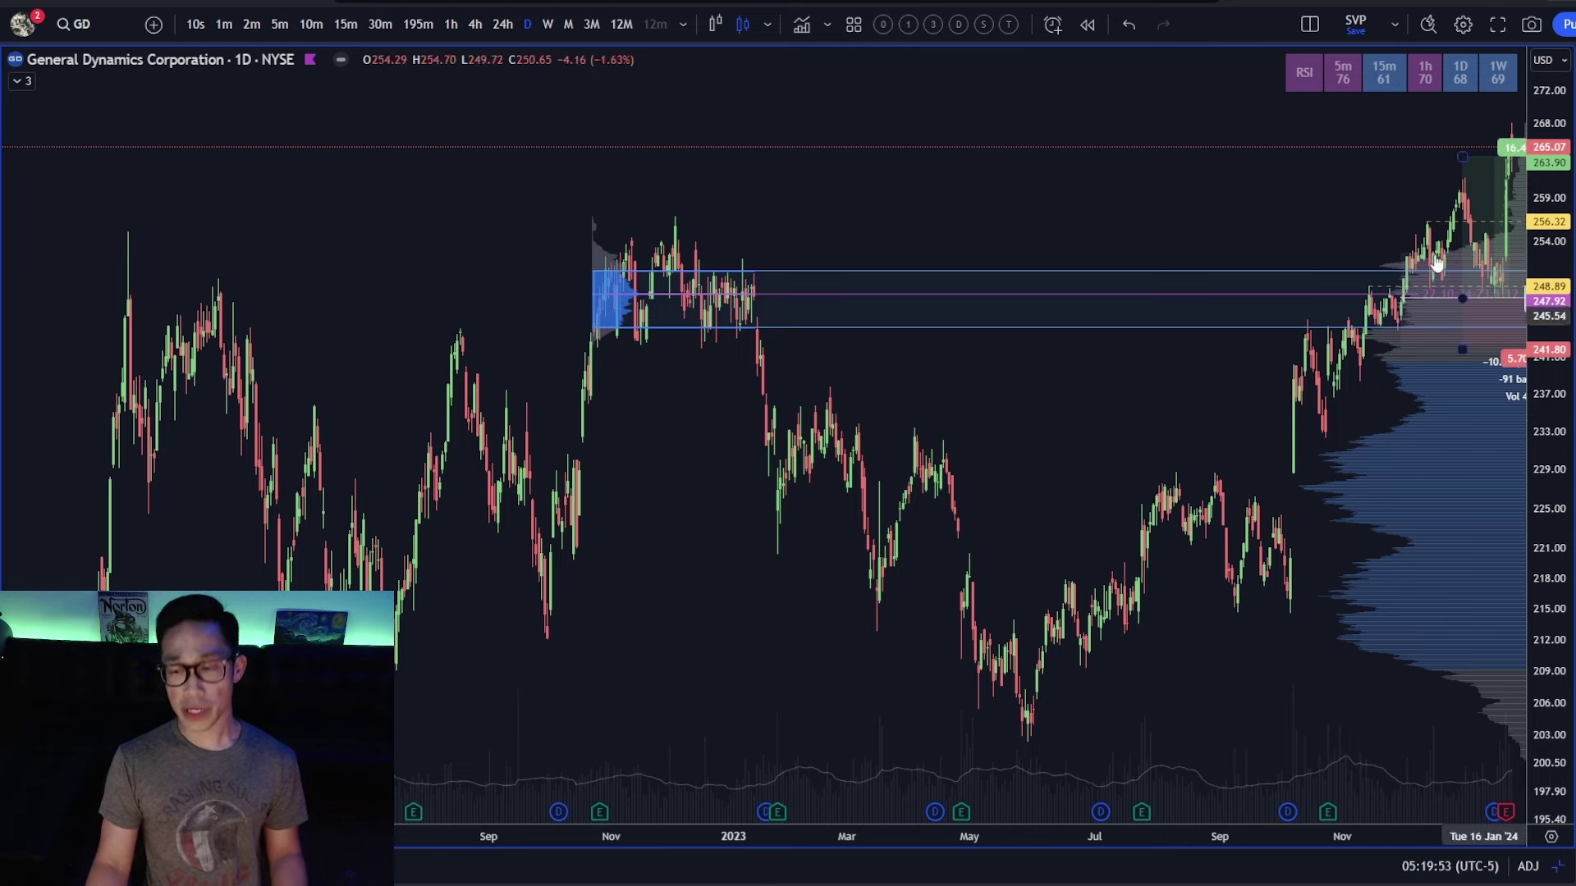
pyautogui.hscroll(5, 1168, 246)
pyautogui.scroll(2, 1187, 388)
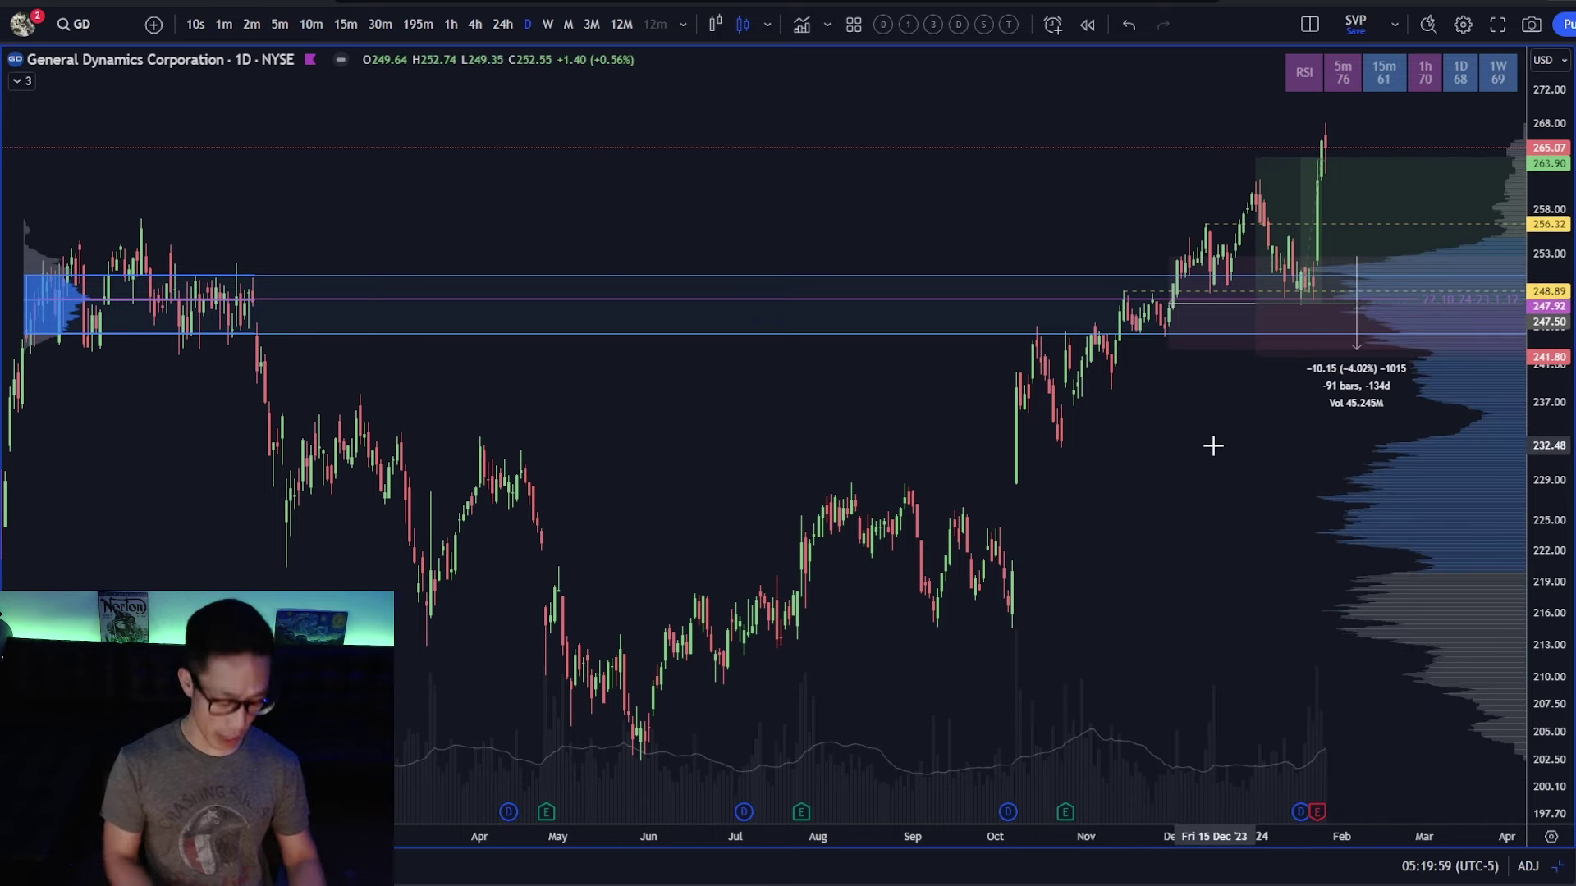
pyautogui.write('1w')
pyautogui.press('Return')
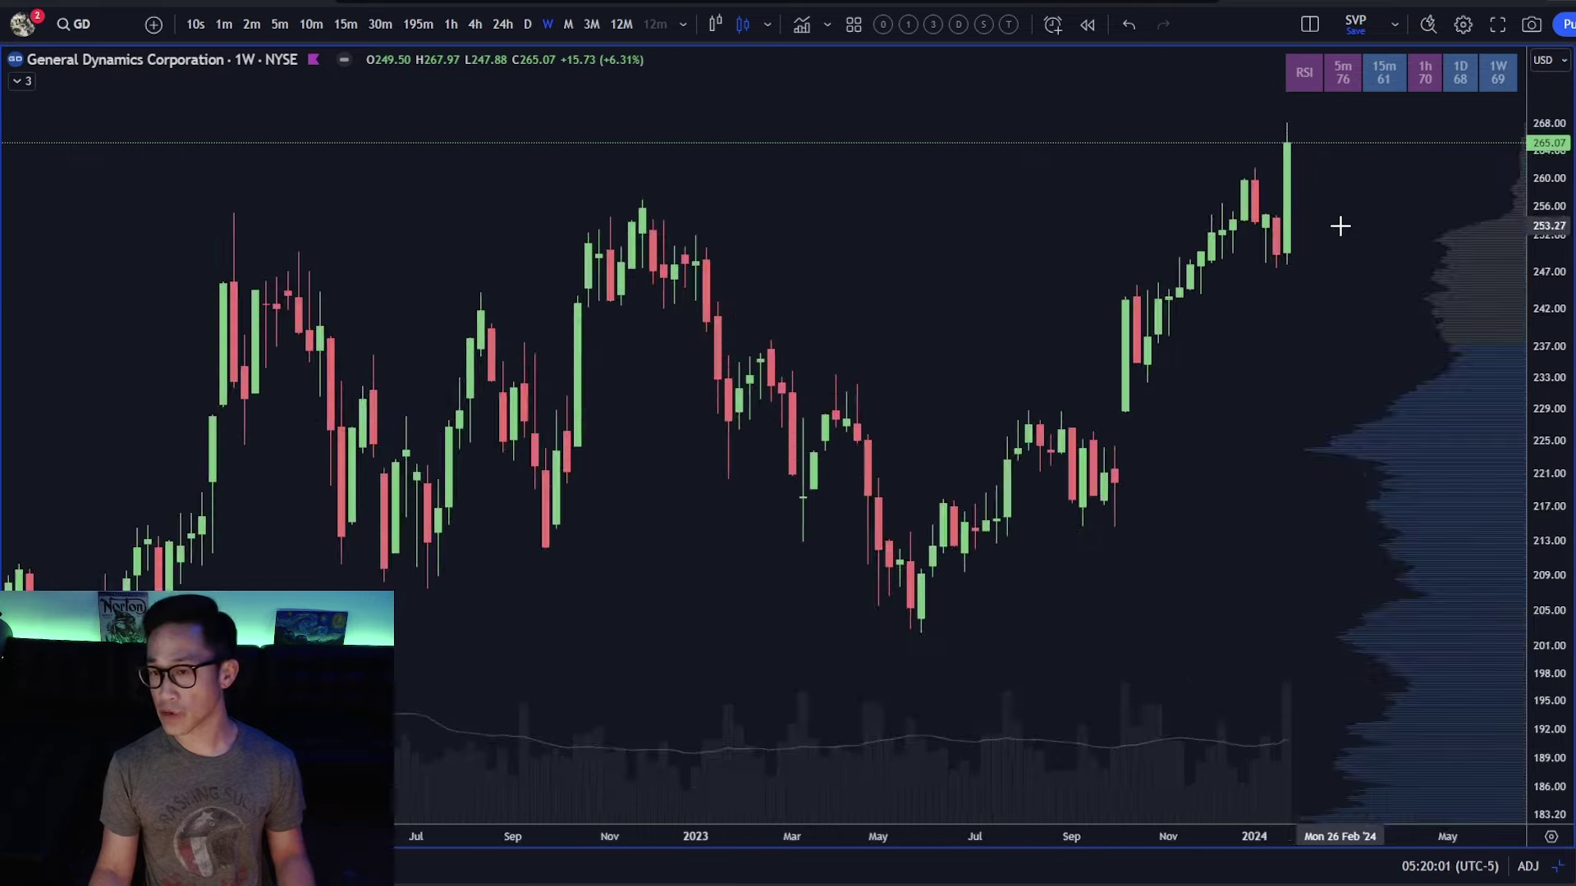
pyautogui.write('1d')
pyautogui.press('Return')
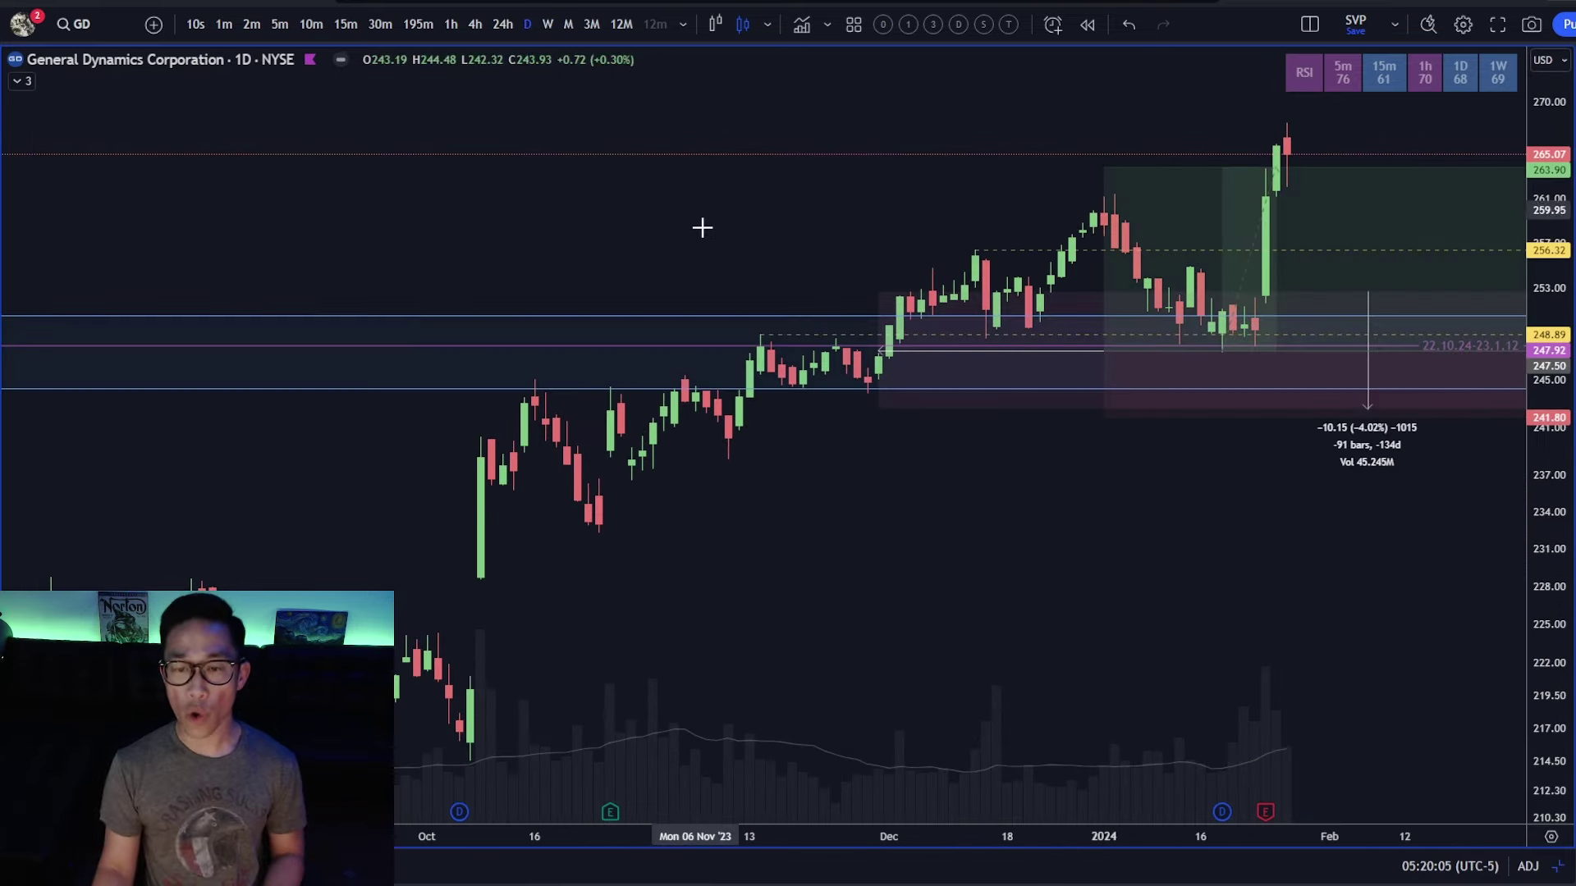
# - Examine the December and January candles against the long position's entry, target and stop levels
pyautogui.scroll(-3, 791, 357)
pyautogui.scroll(-3, 791, 357)
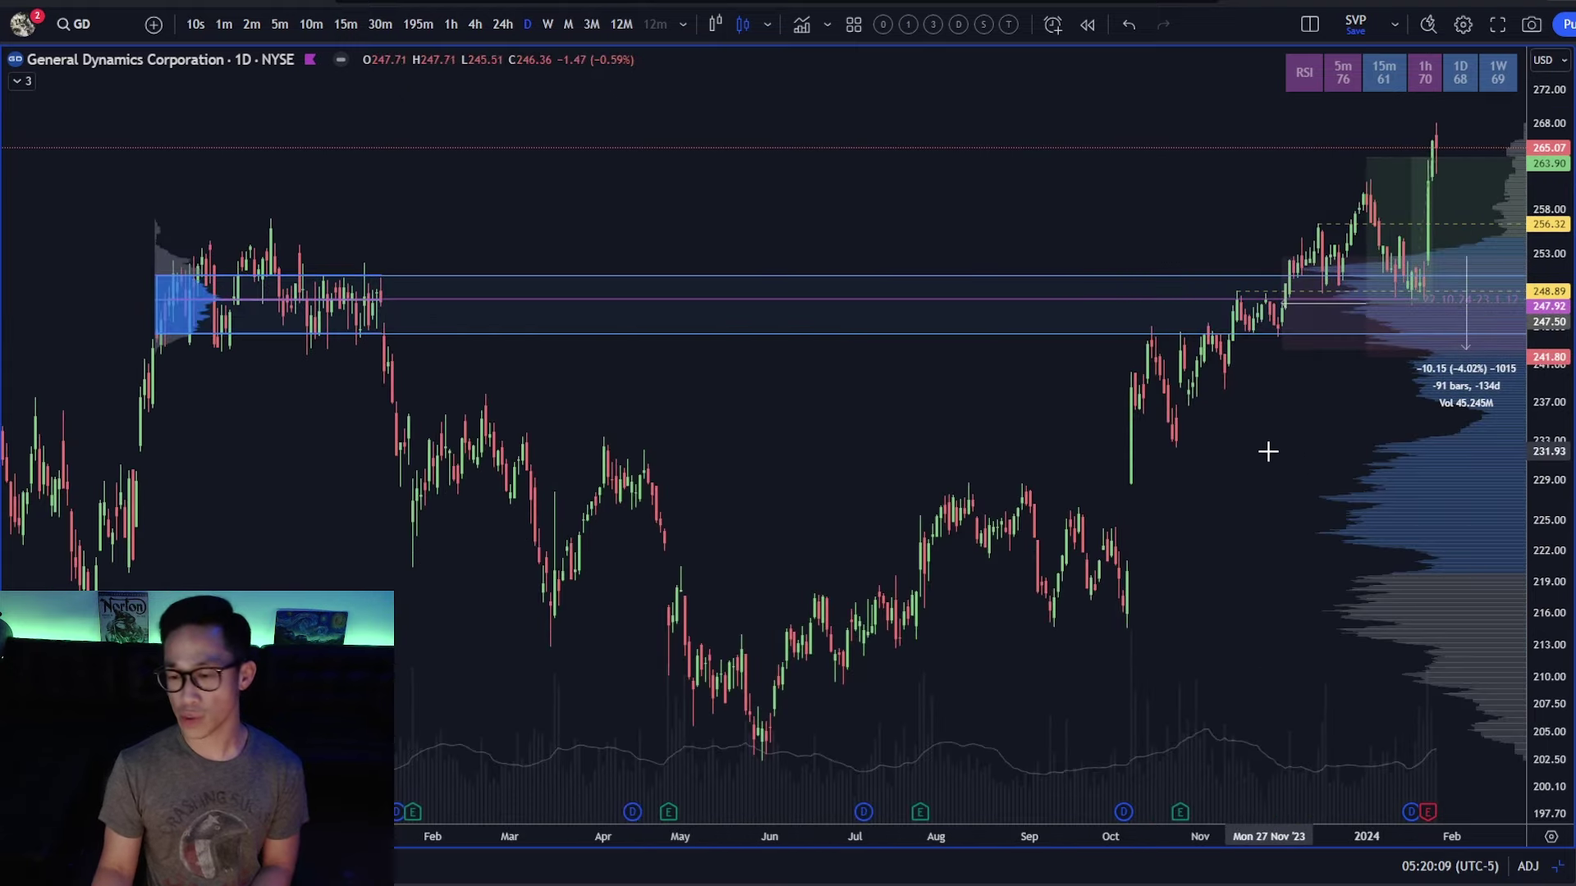
pyautogui.scroll(3, 1231, 460)
pyautogui.scroll(5, 1188, 459)
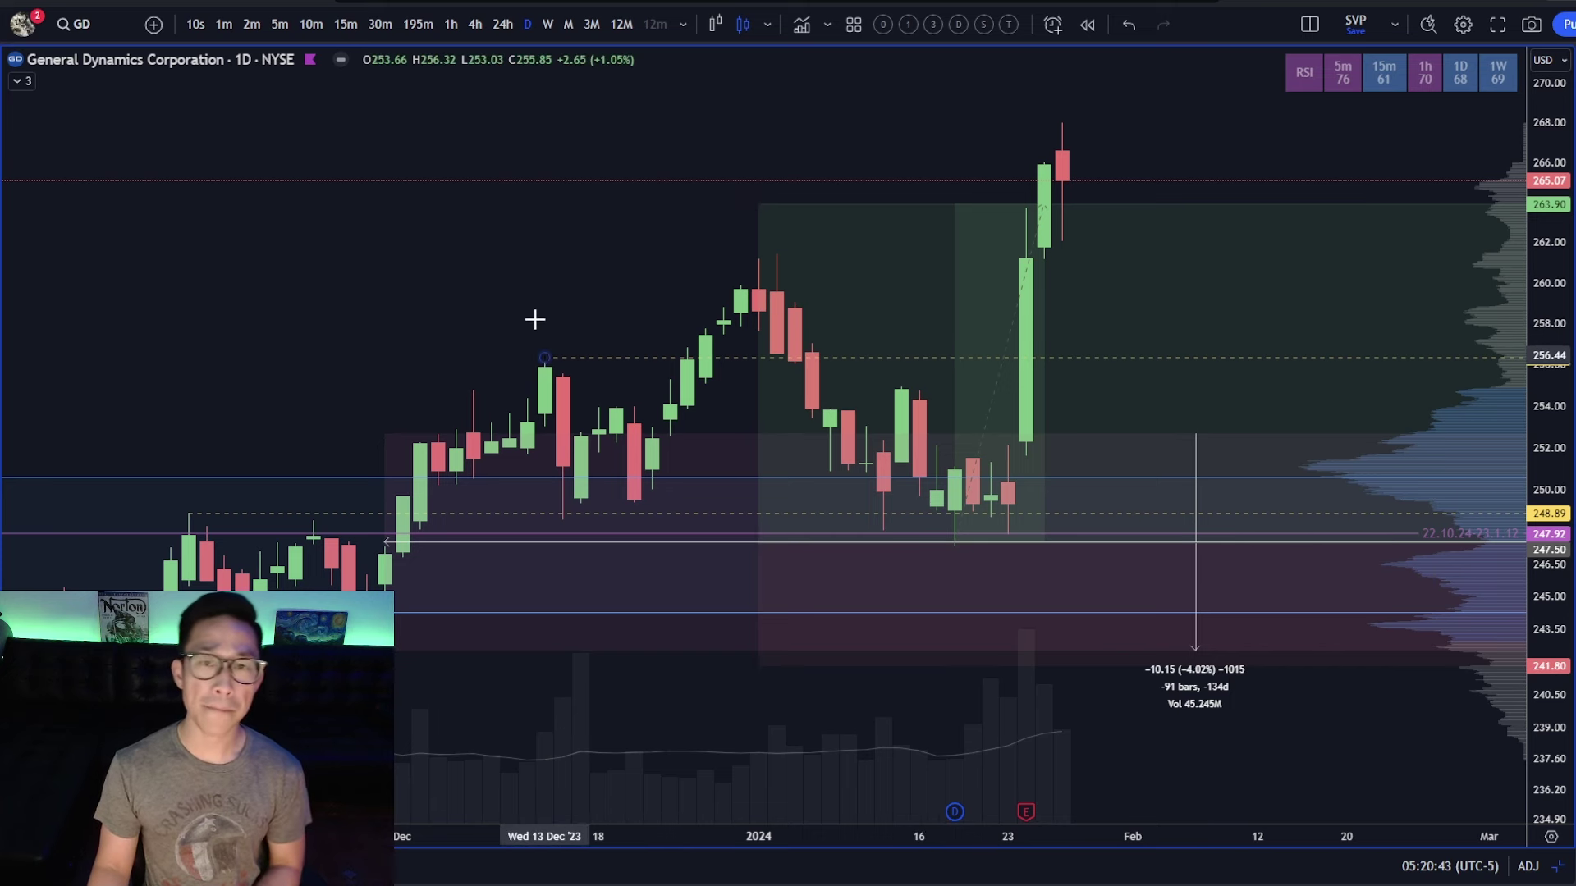
pyautogui.click(1313, 583)
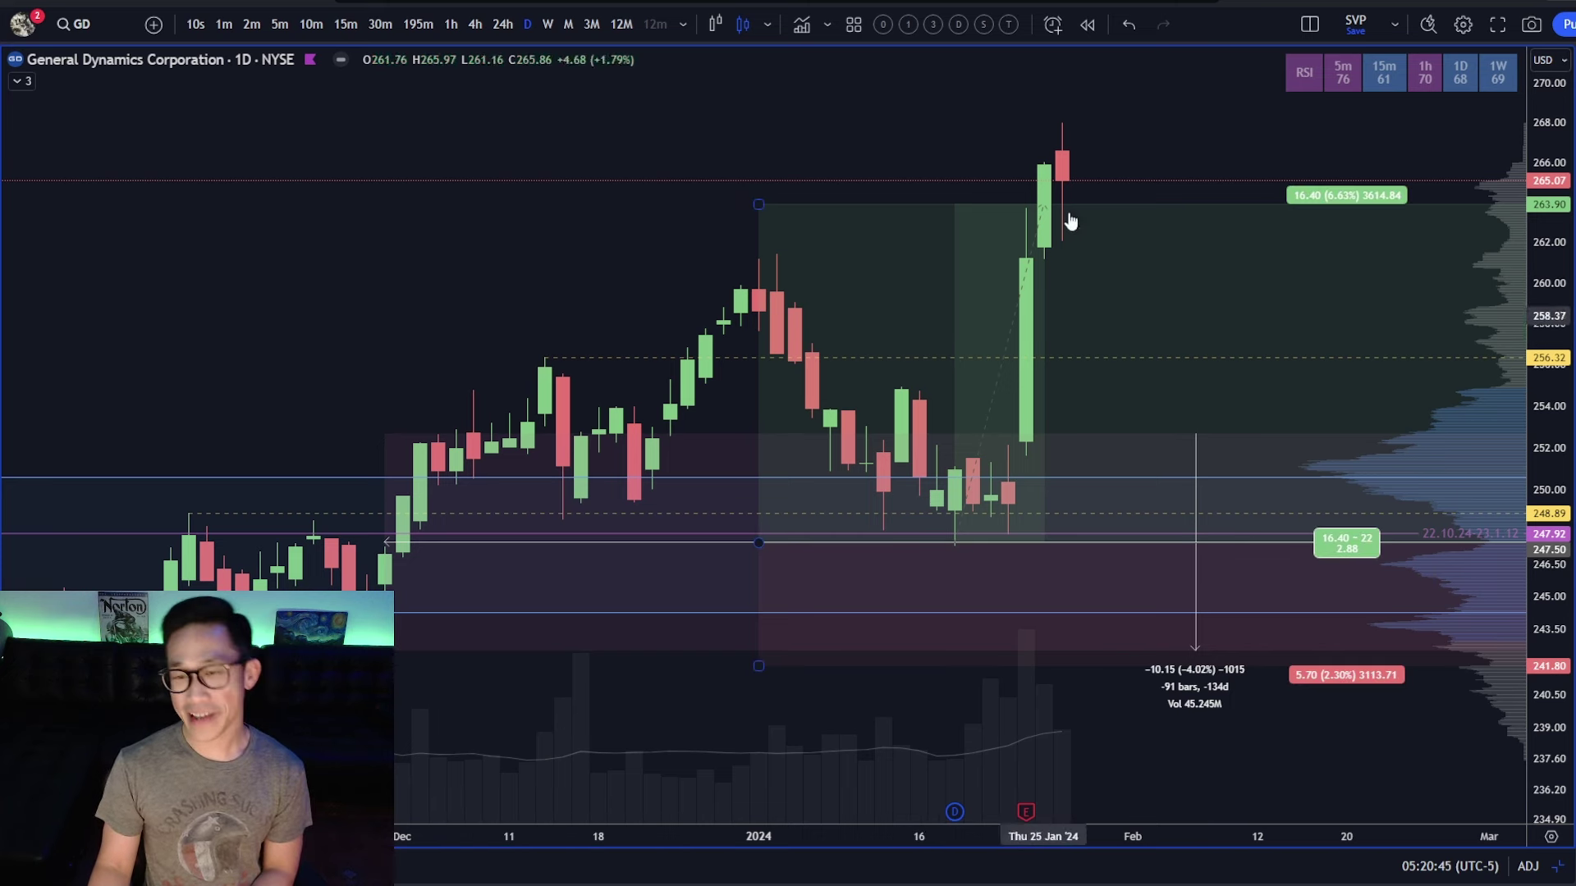
pyautogui.click(985, 788)
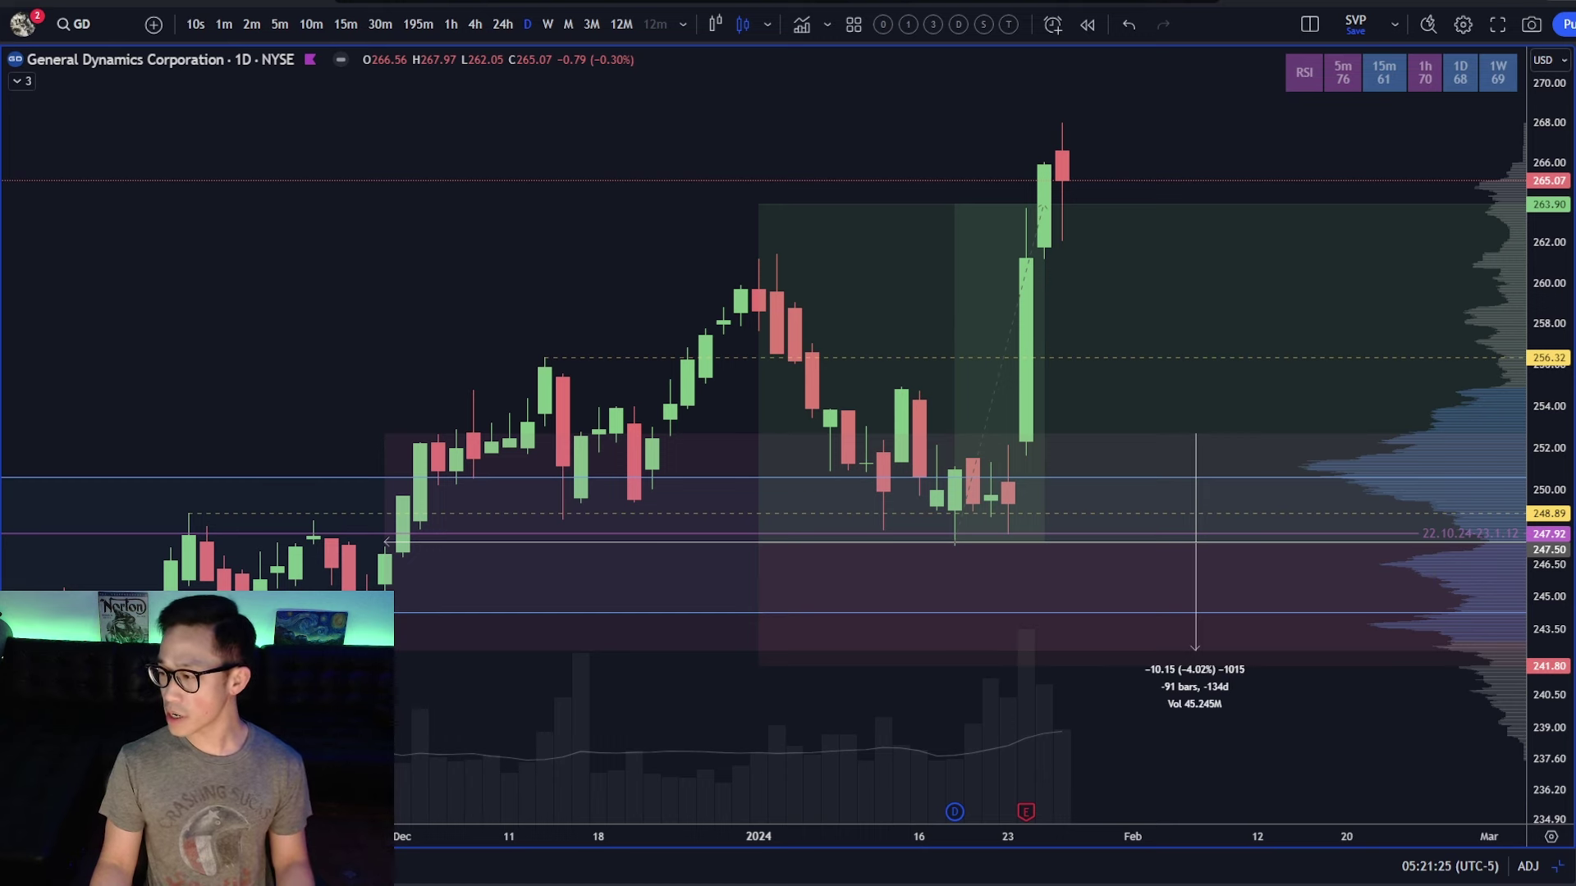
# - Divide 1000 by 0.023 in Calculator to work out the position size, and dismiss the calculator
pyautogui.press('XF86Calculator')
pyautogui.moveTo(402, 202); pyautogui.dragTo(373, 202)
pyautogui.write('1000')
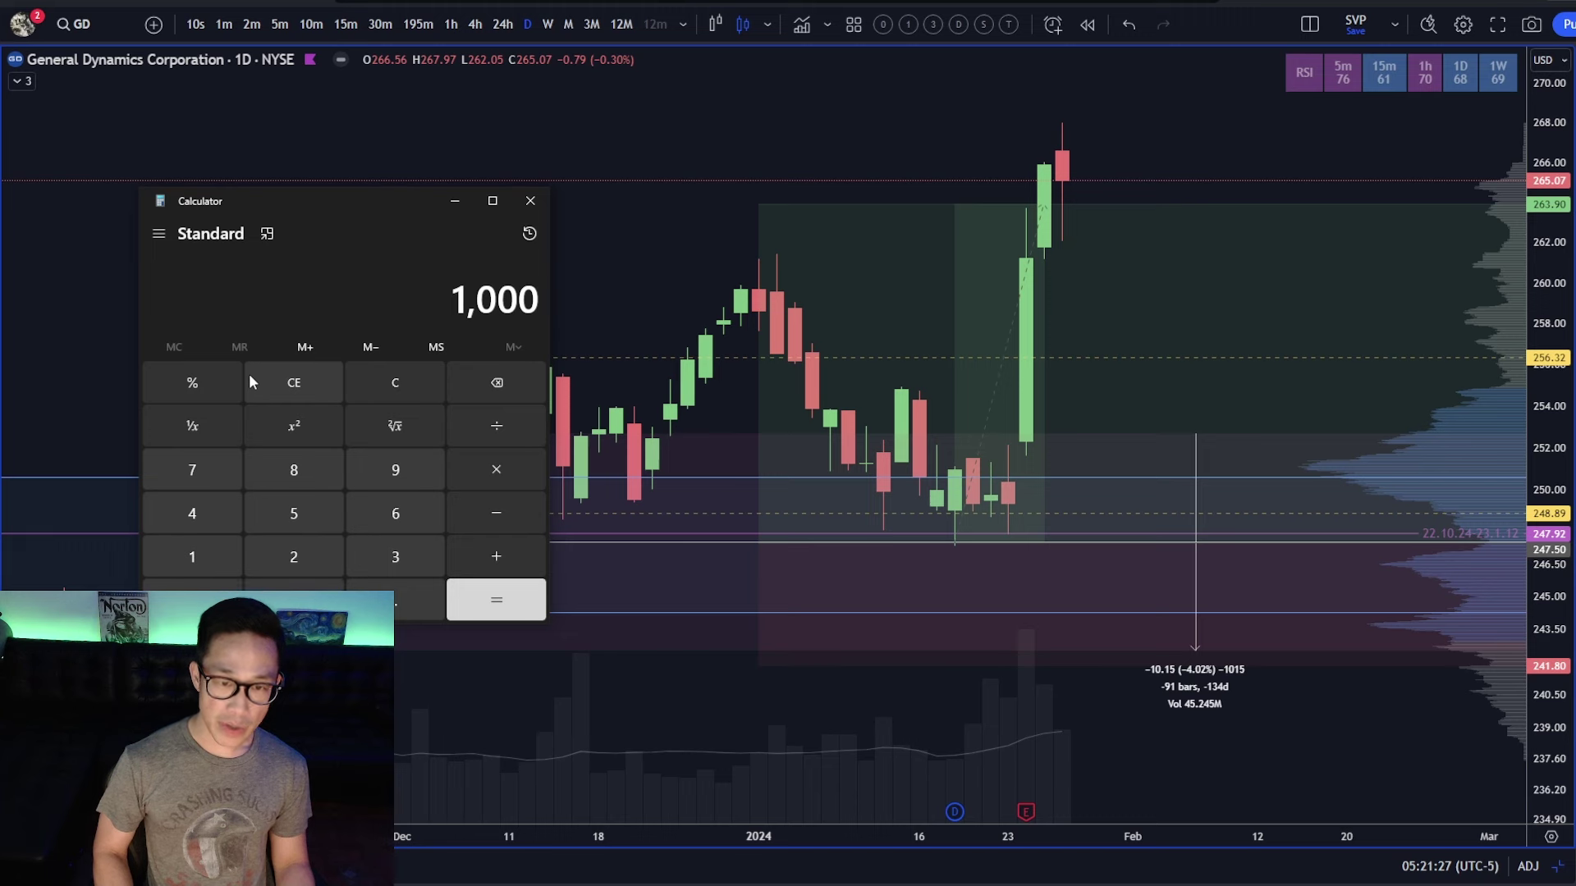
pyautogui.write('/.023')
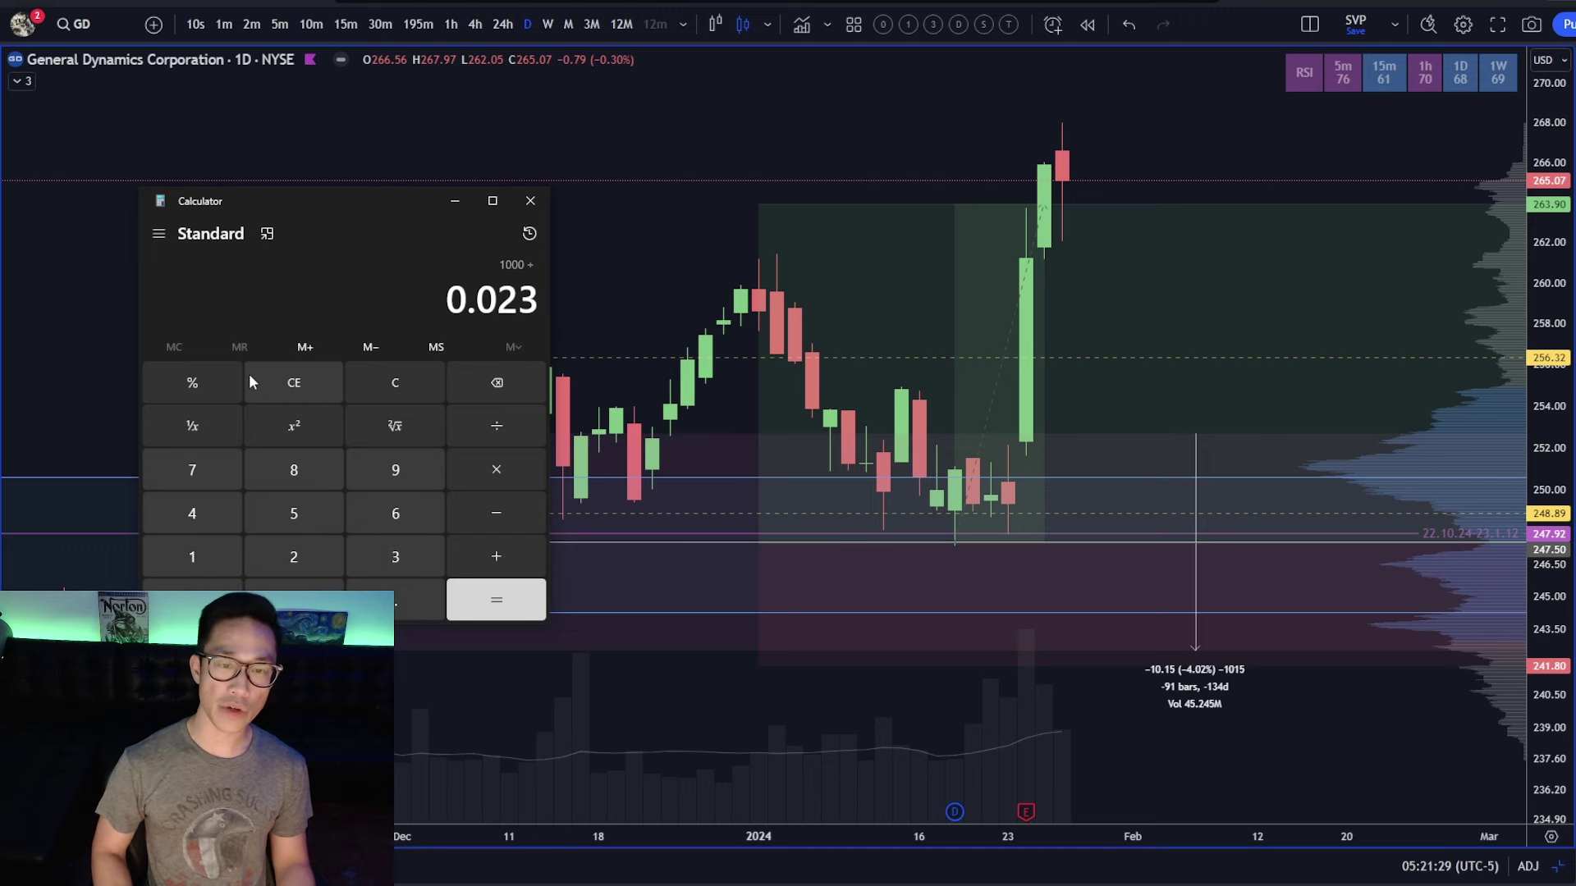
pyautogui.press('Return')
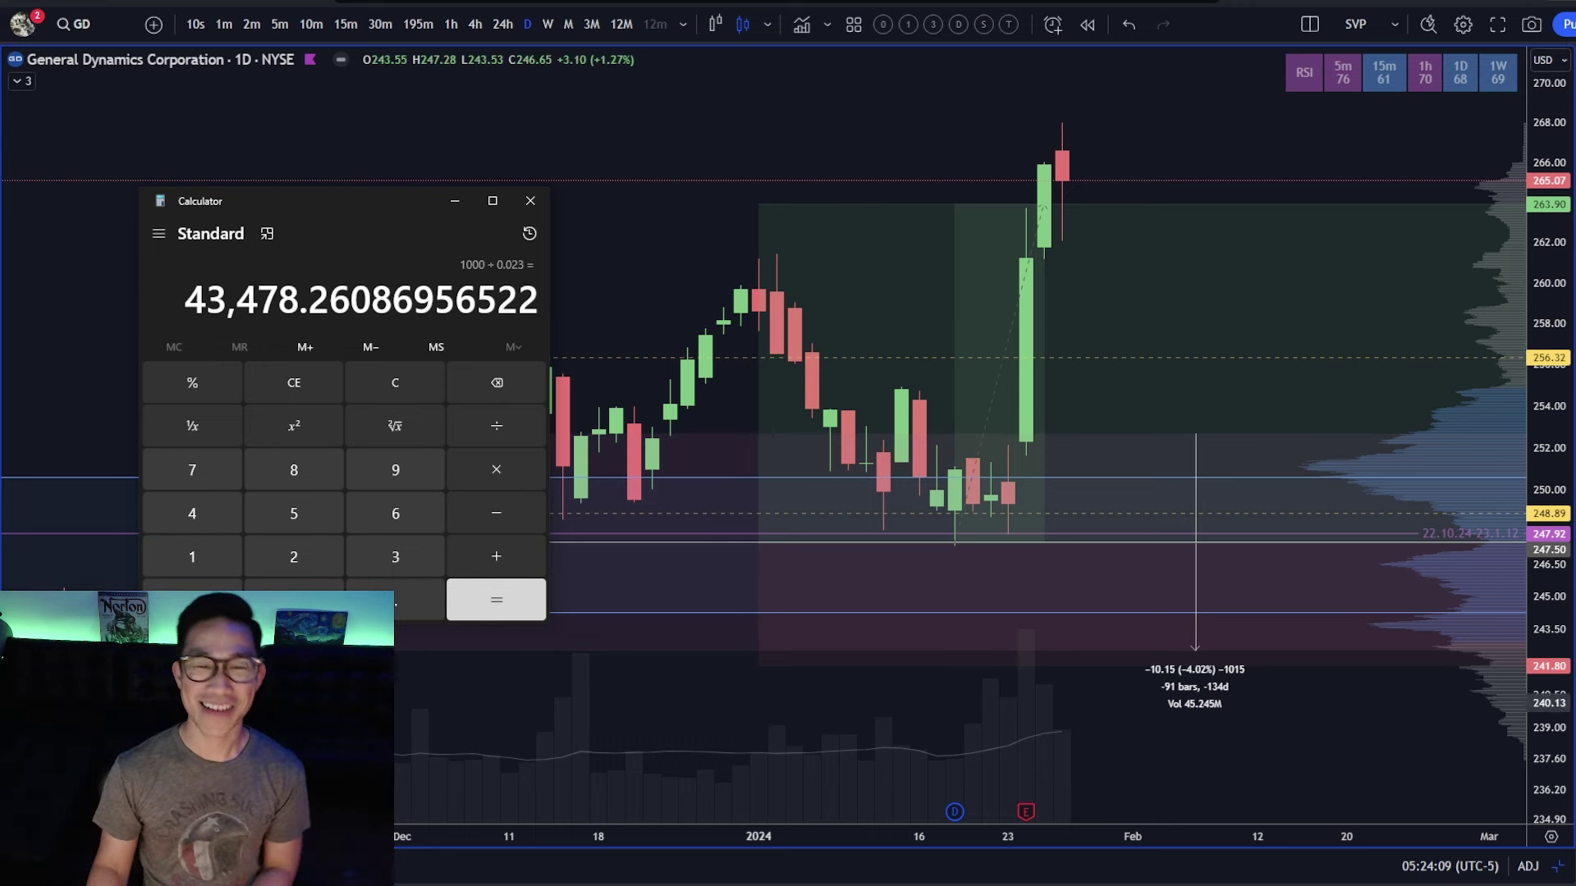
pyautogui.moveTo(356, 202); pyautogui.dragTo(309, 204)
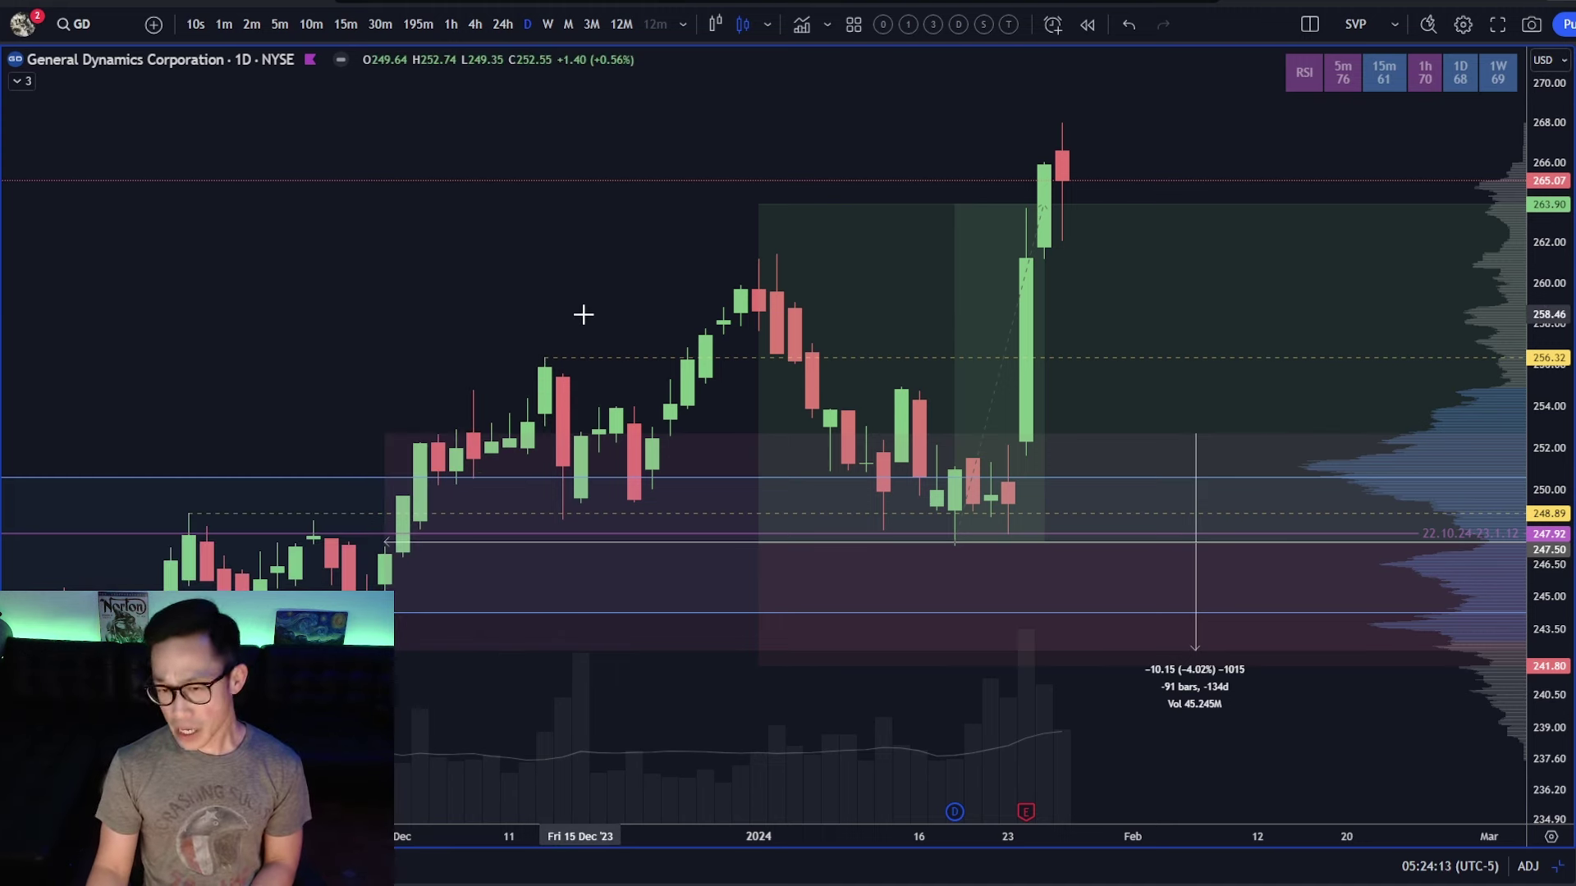
# - Examine the late-2022 value area and the recent pullback into it alongside the long position on the daily chart
pyautogui.click(1104, 457)
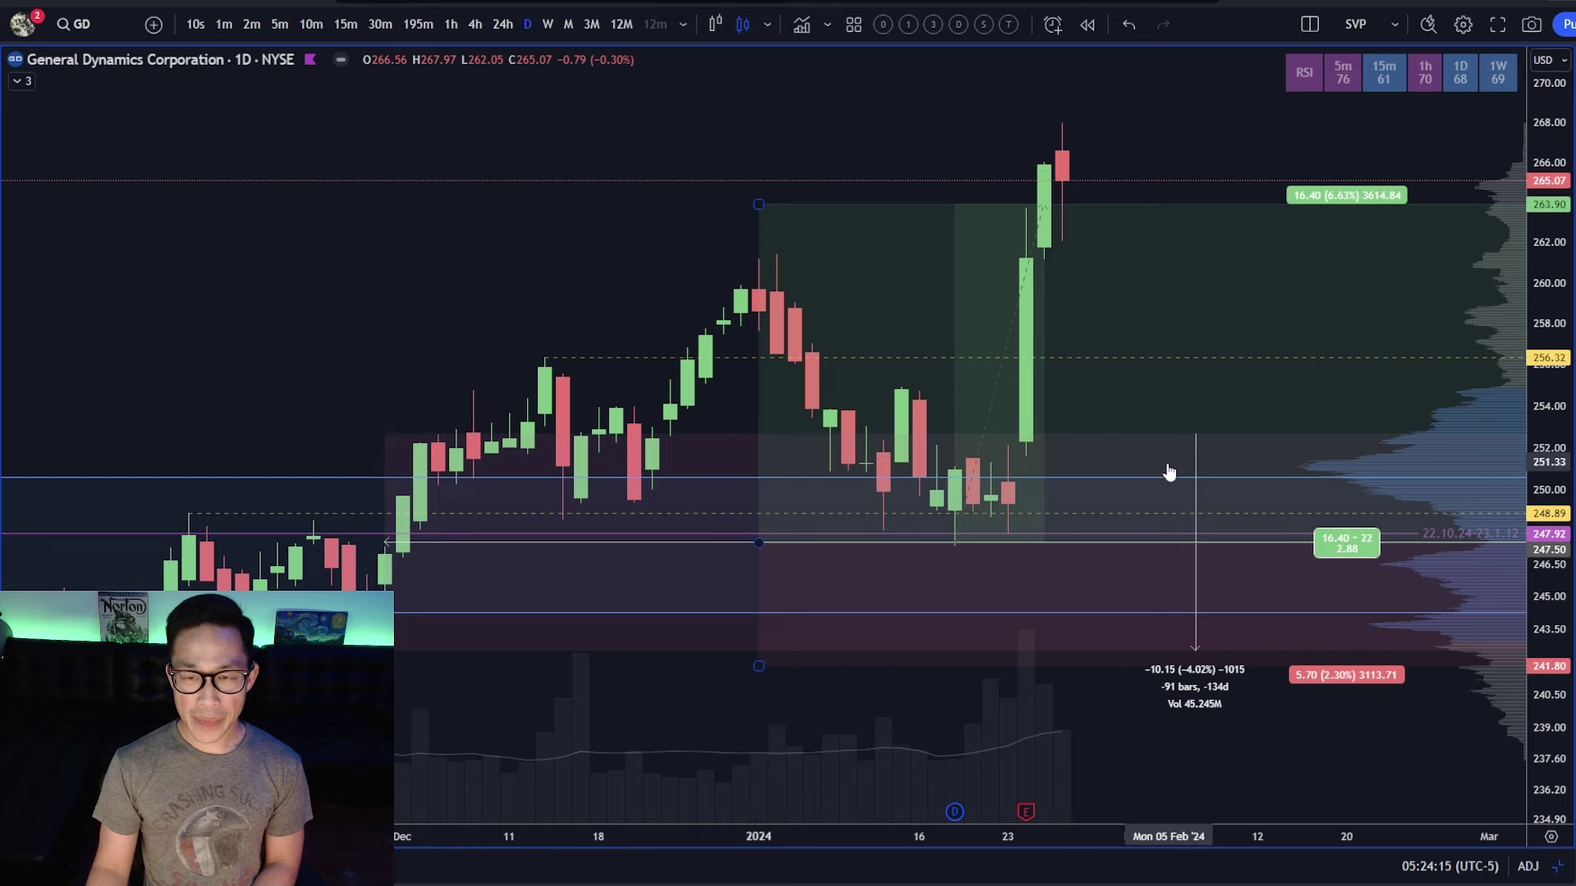
pyautogui.click(1002, 521)
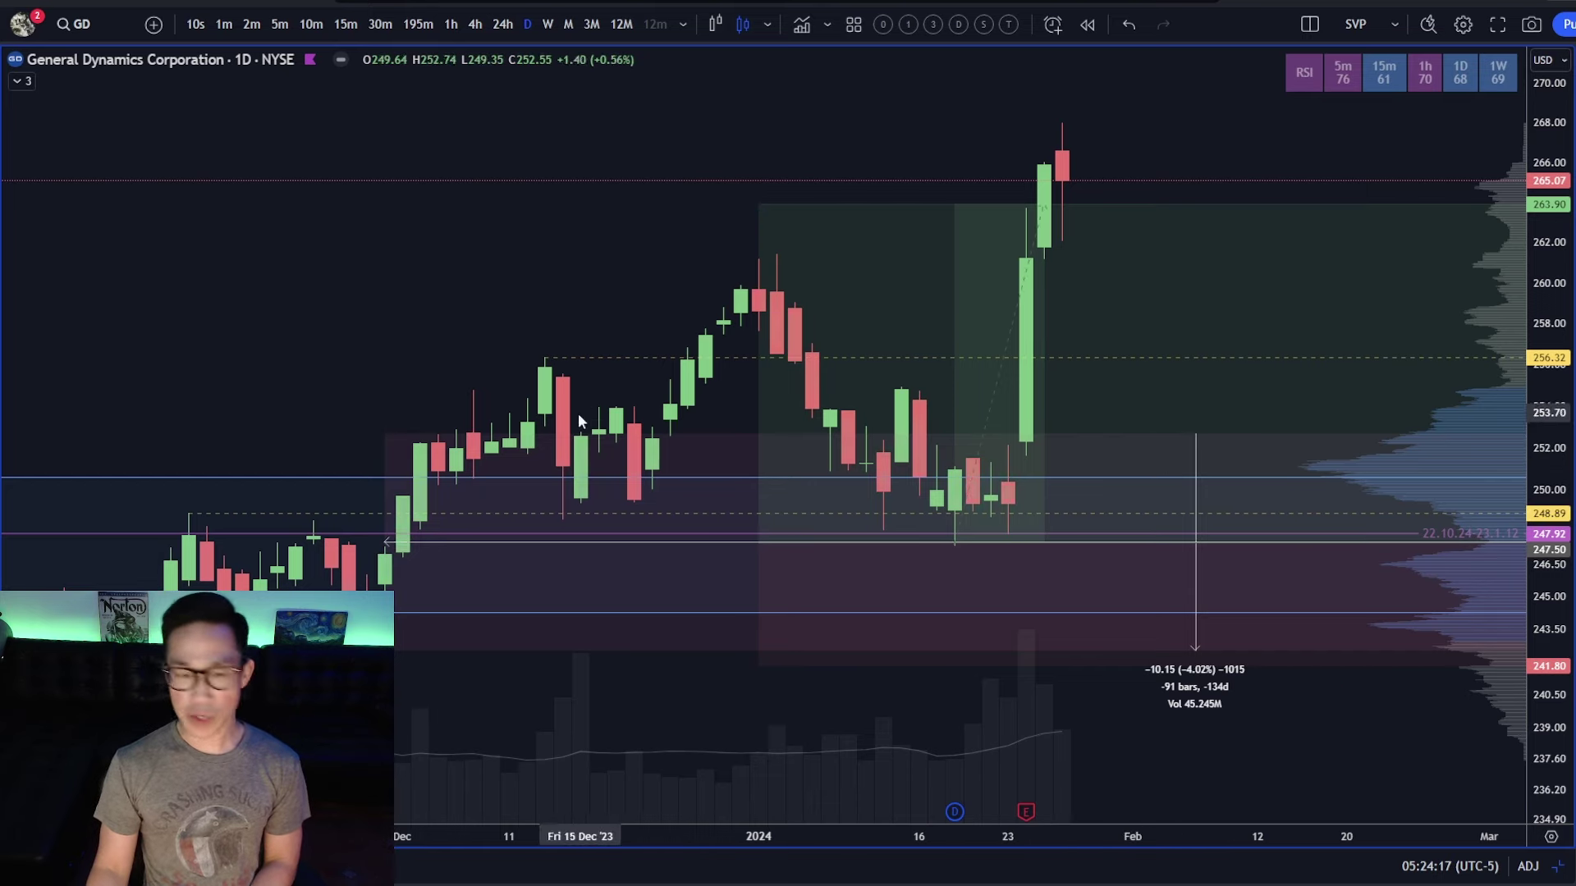
pyautogui.scroll(-5, 578, 420)
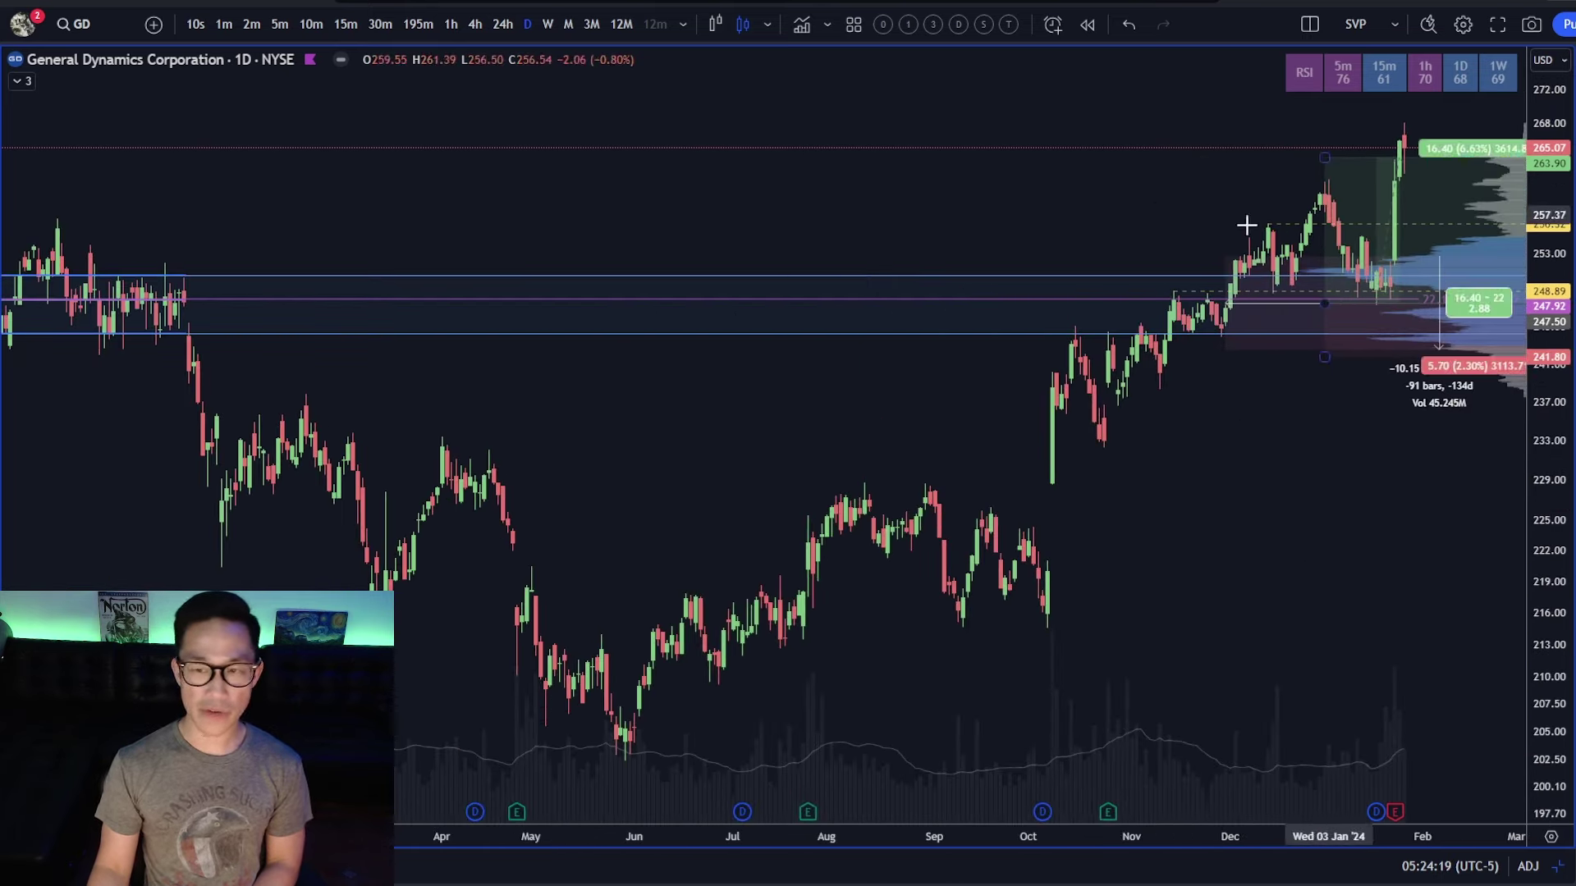
pyautogui.scroll(-3, 1354, 344)
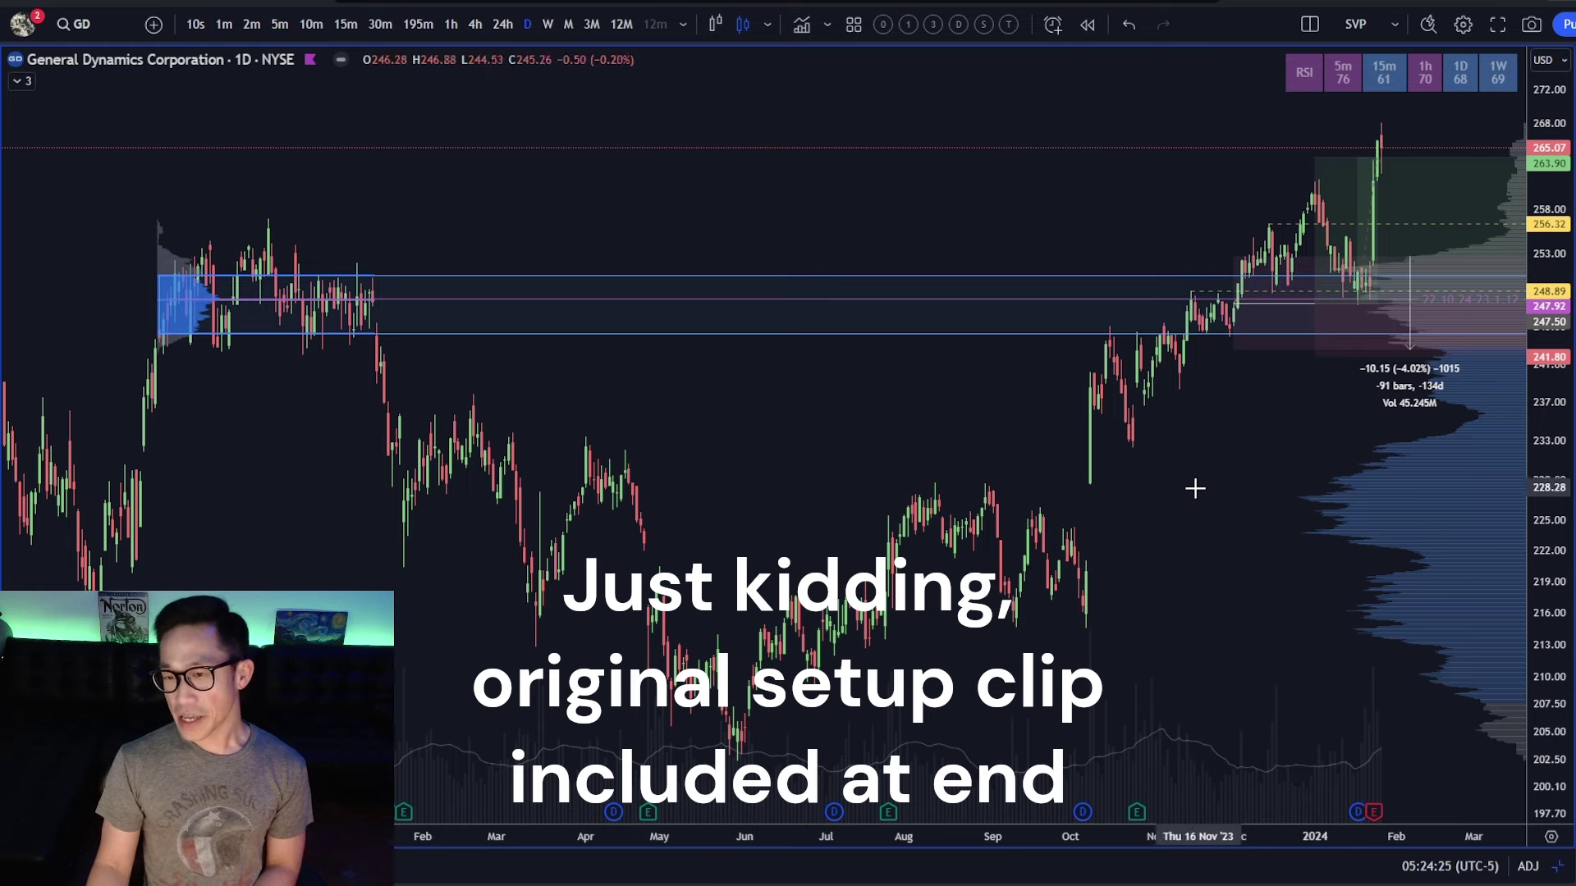
pyautogui.scroll(5, 1195, 490)
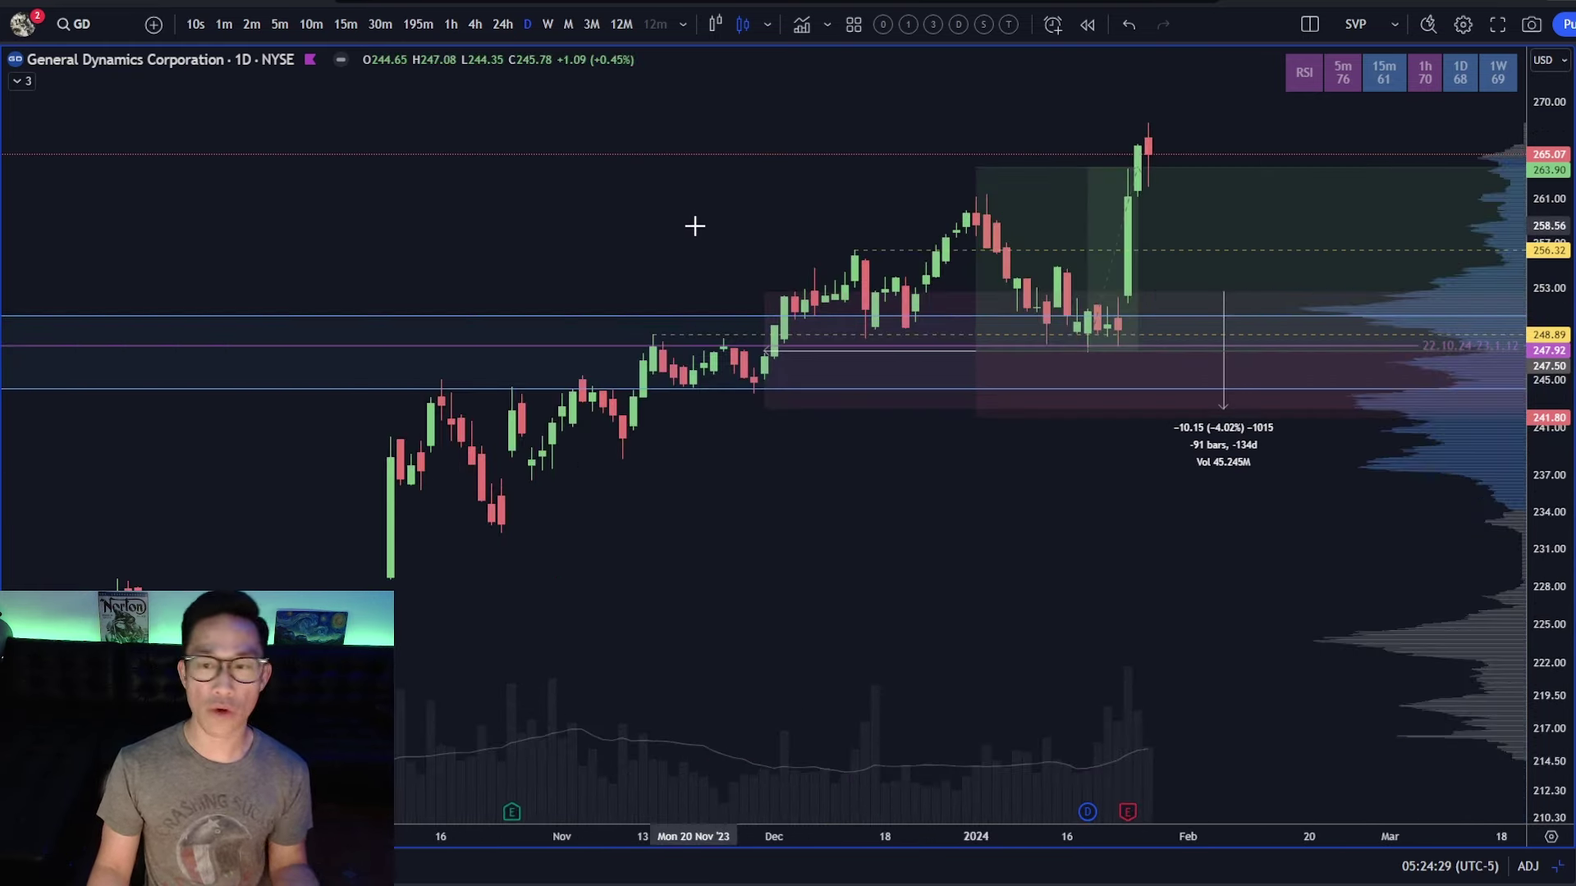
pyautogui.hscroll(3, 1029, 353)
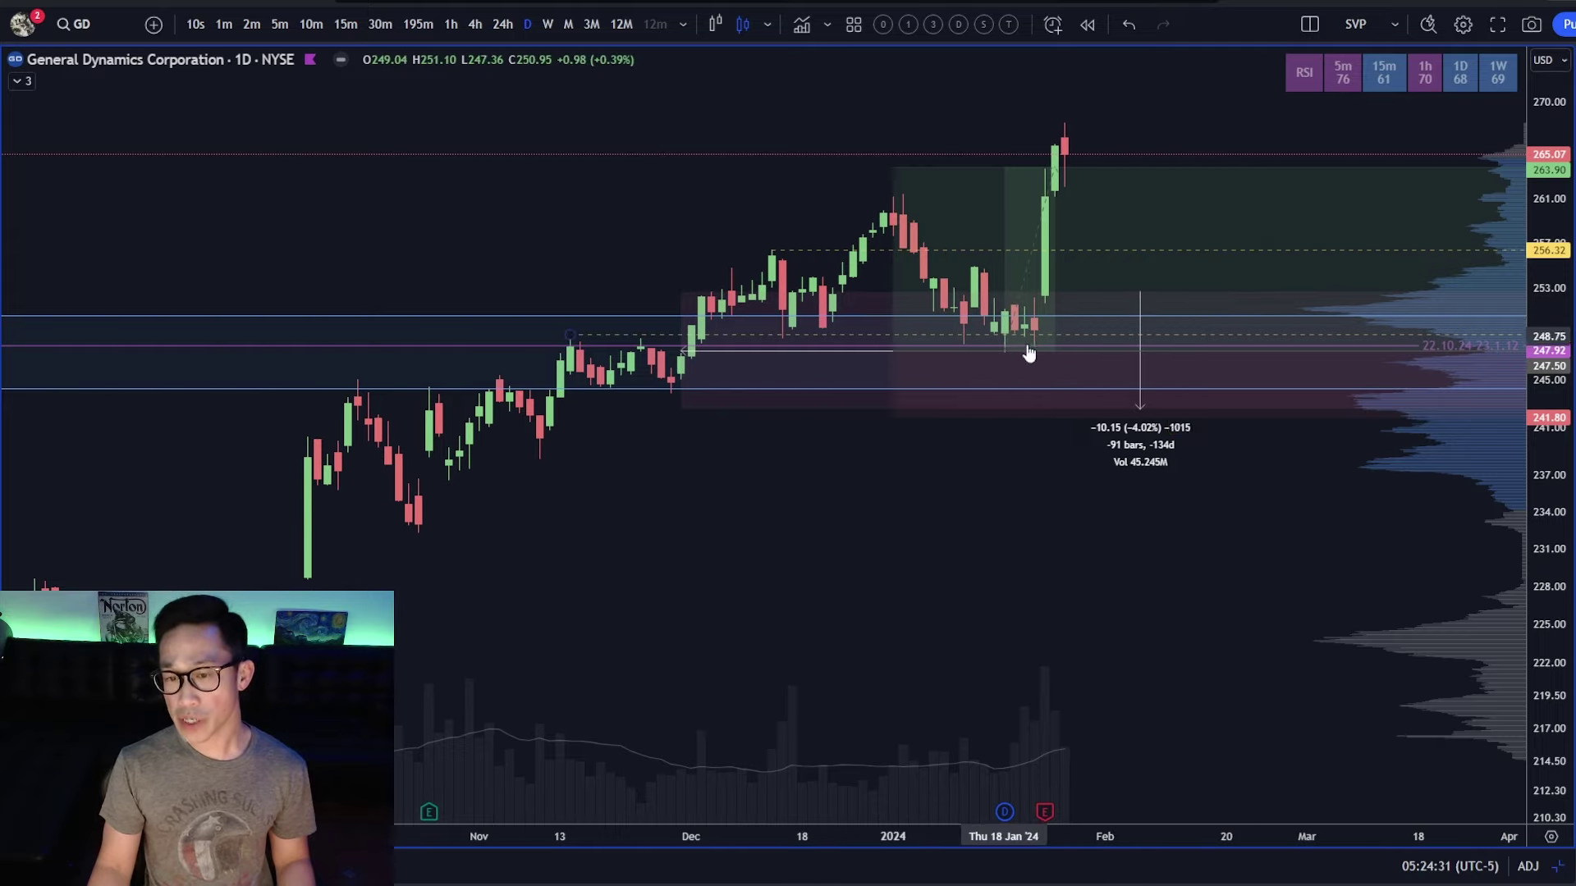
pyautogui.scroll(-10, 289, 313)
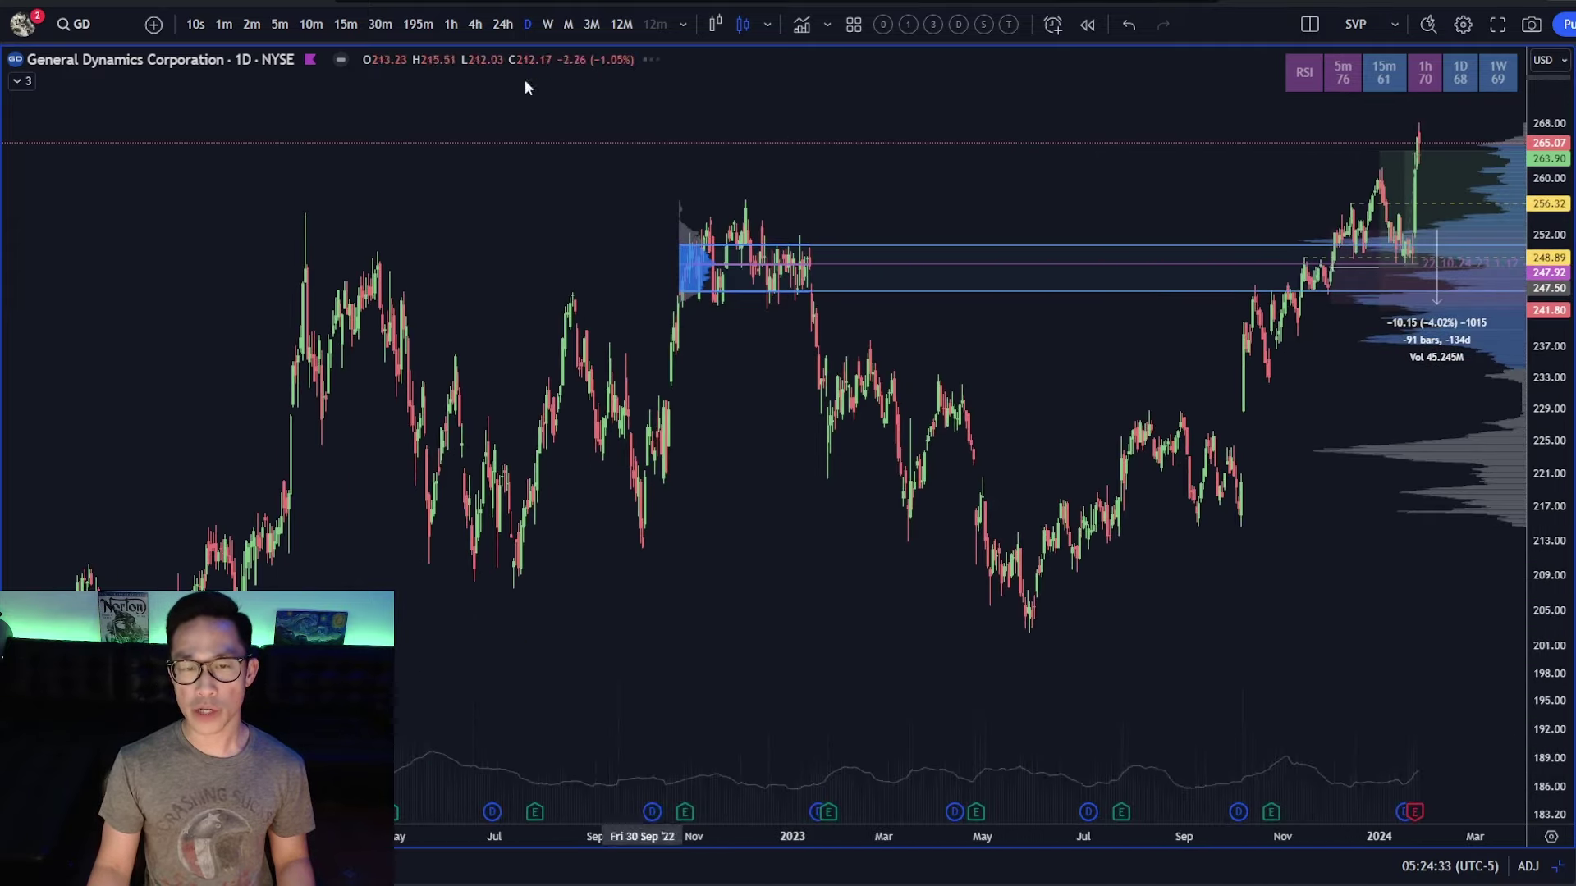
pyautogui.scroll(5, 682, 372)
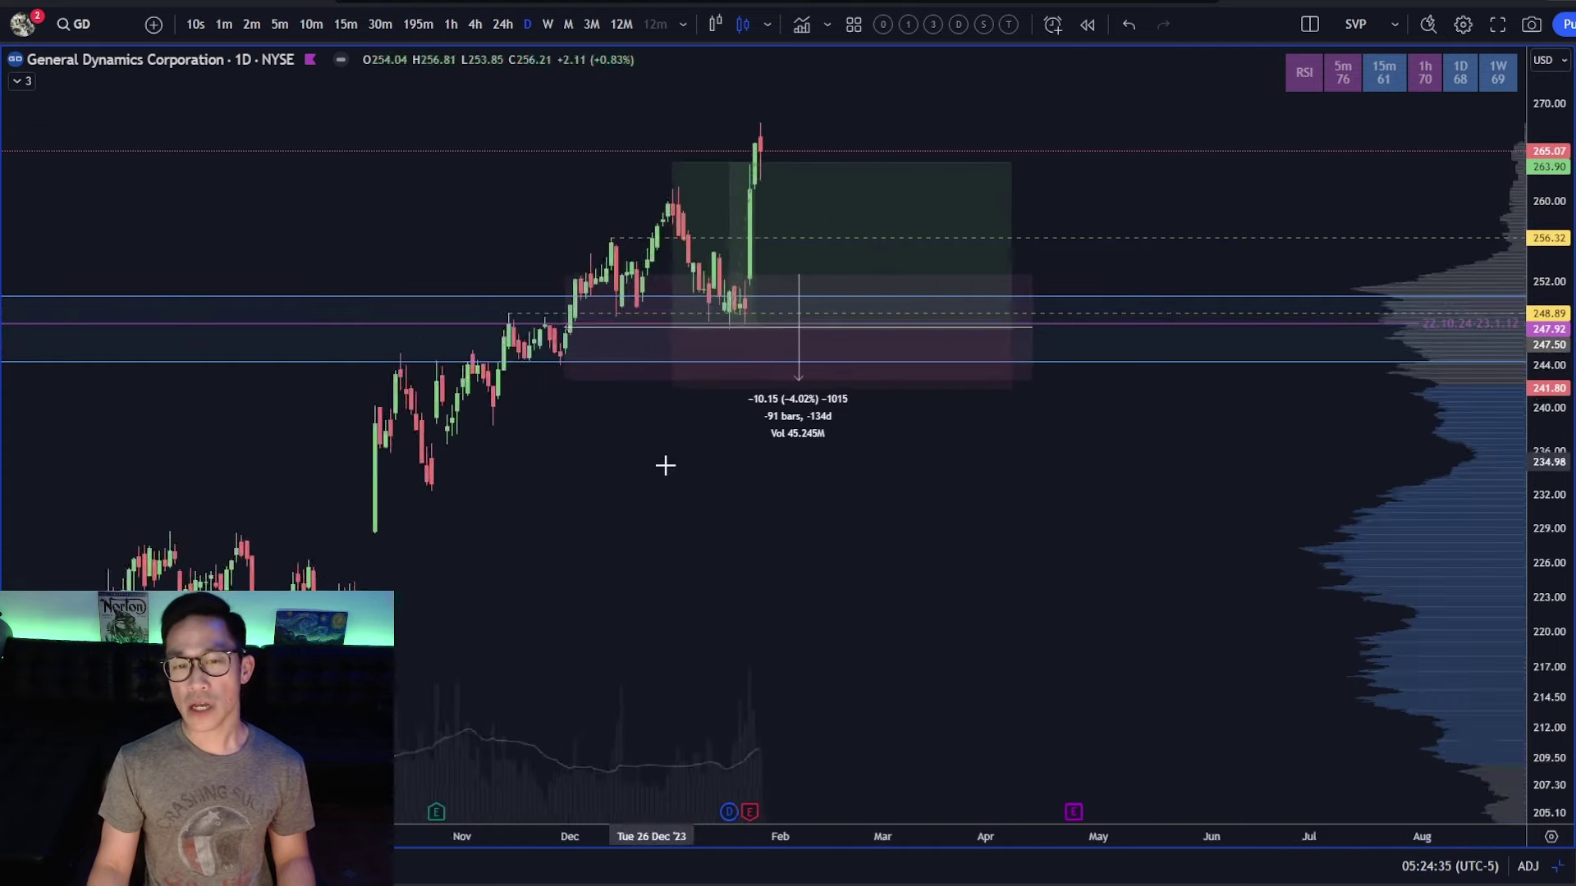
pyautogui.scroll(2, 664, 465)
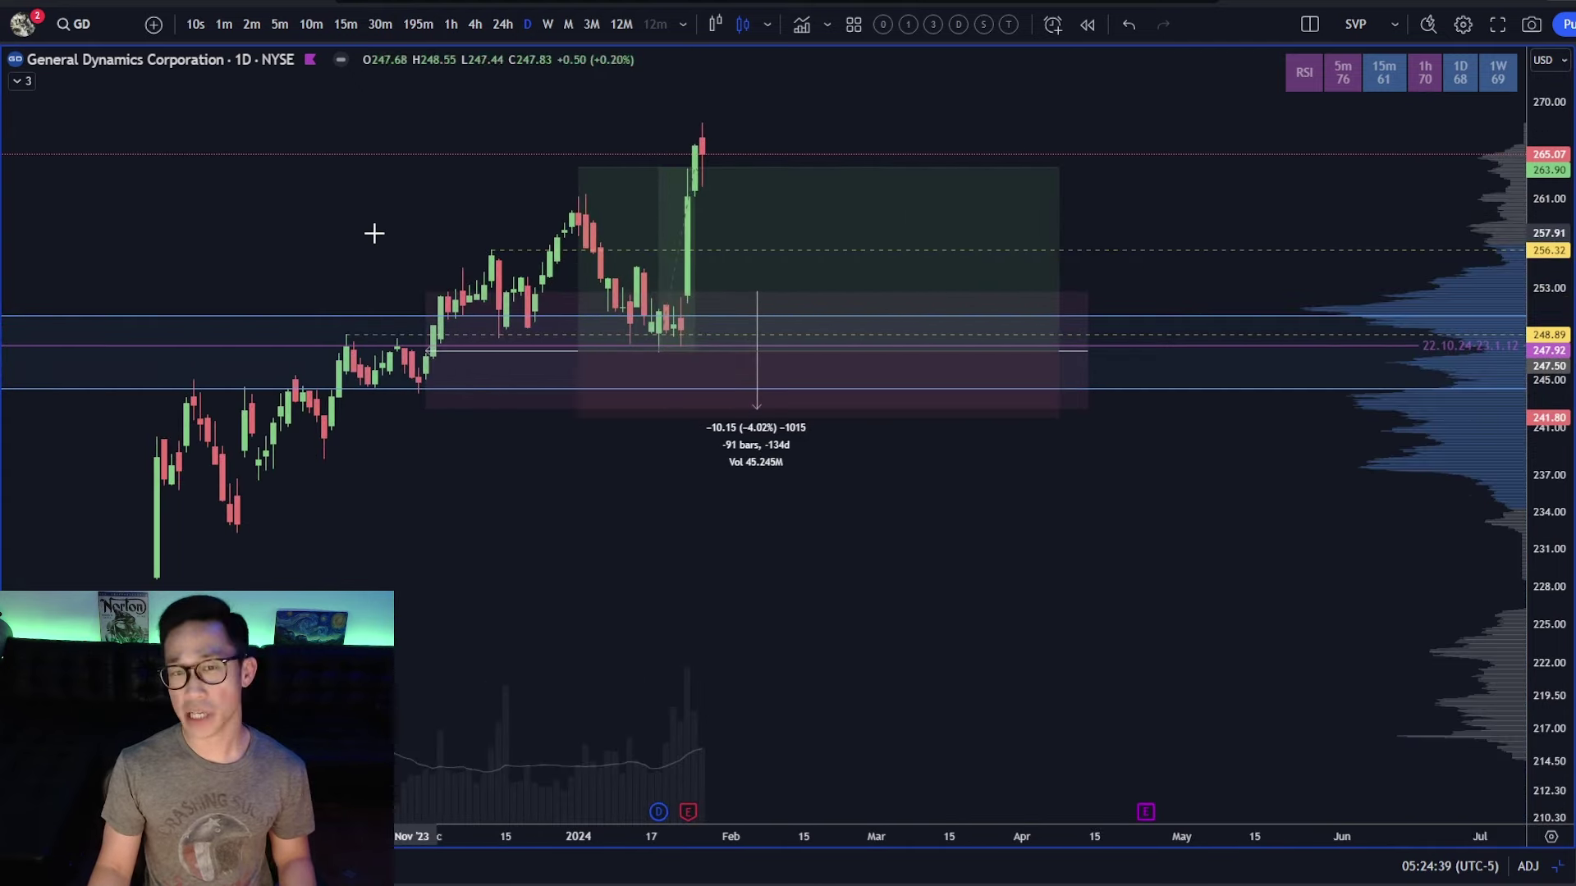
# - Clone the long position with its price range measurement, placing the copy's entry at about 254.21 with a 270.61 target
pyautogui.click(755, 293)
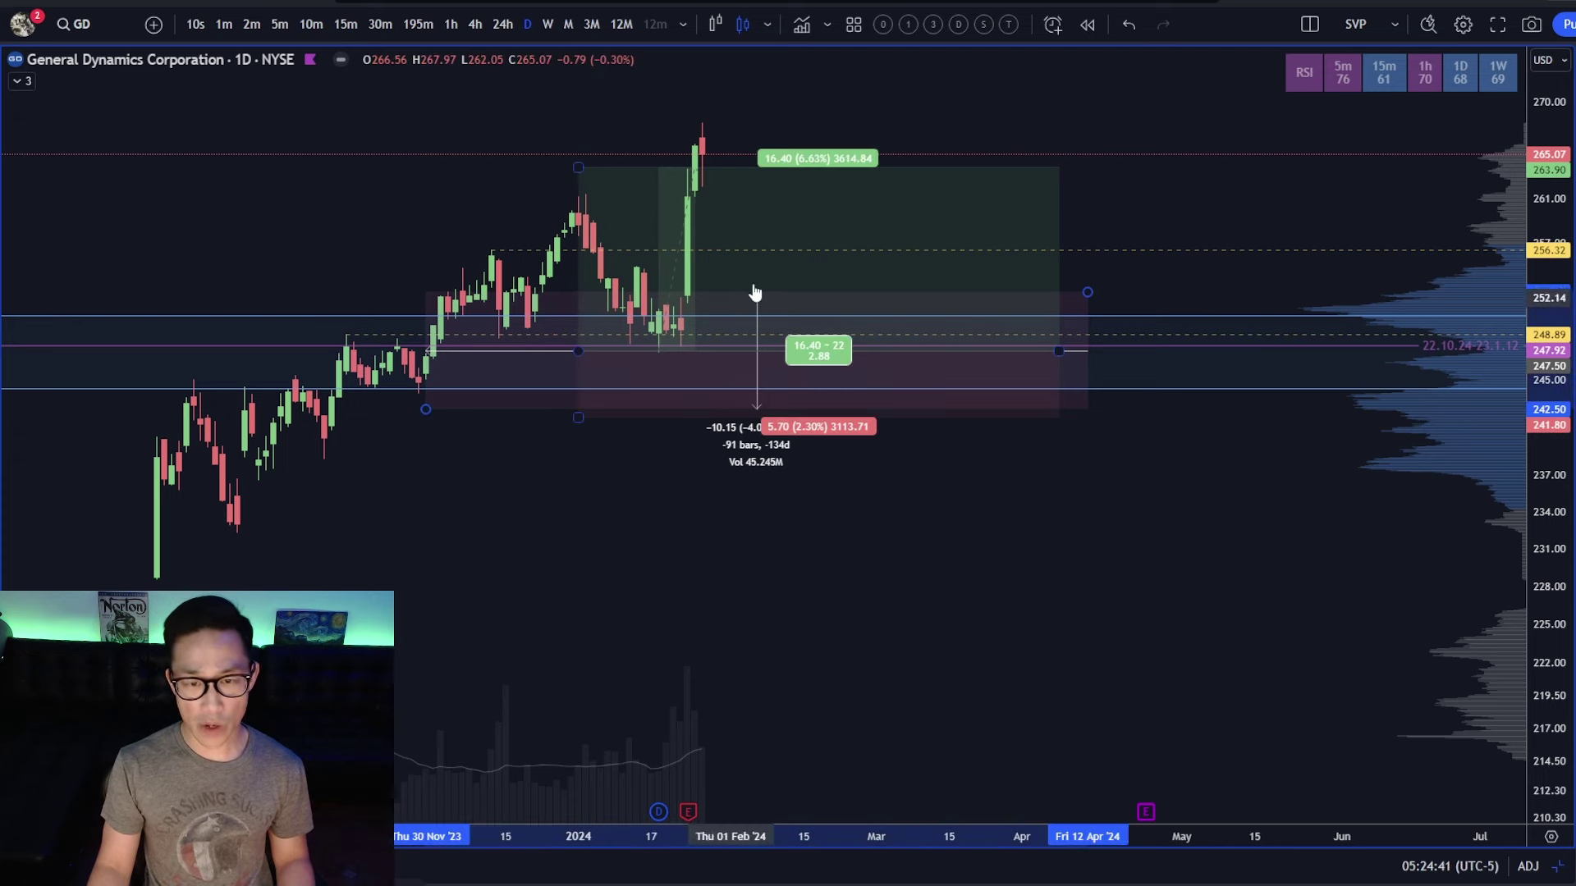
pyautogui.moveTo(780, 274); pyautogui.dragTo(952, 199)
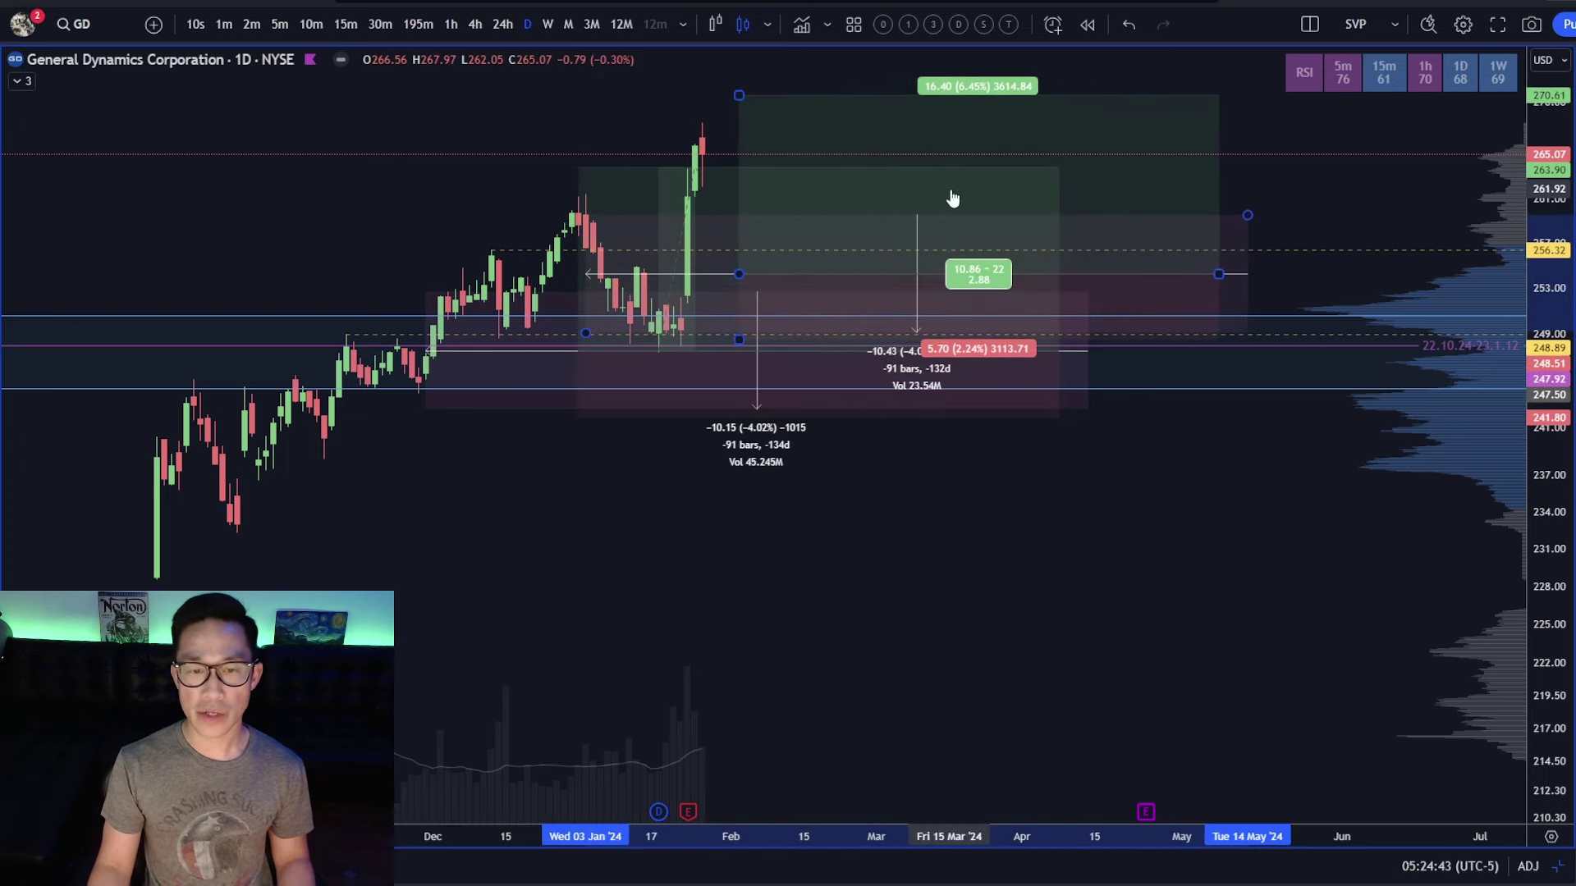
pyautogui.scroll(-4, 952, 206)
pyautogui.scroll(1, 927, 211)
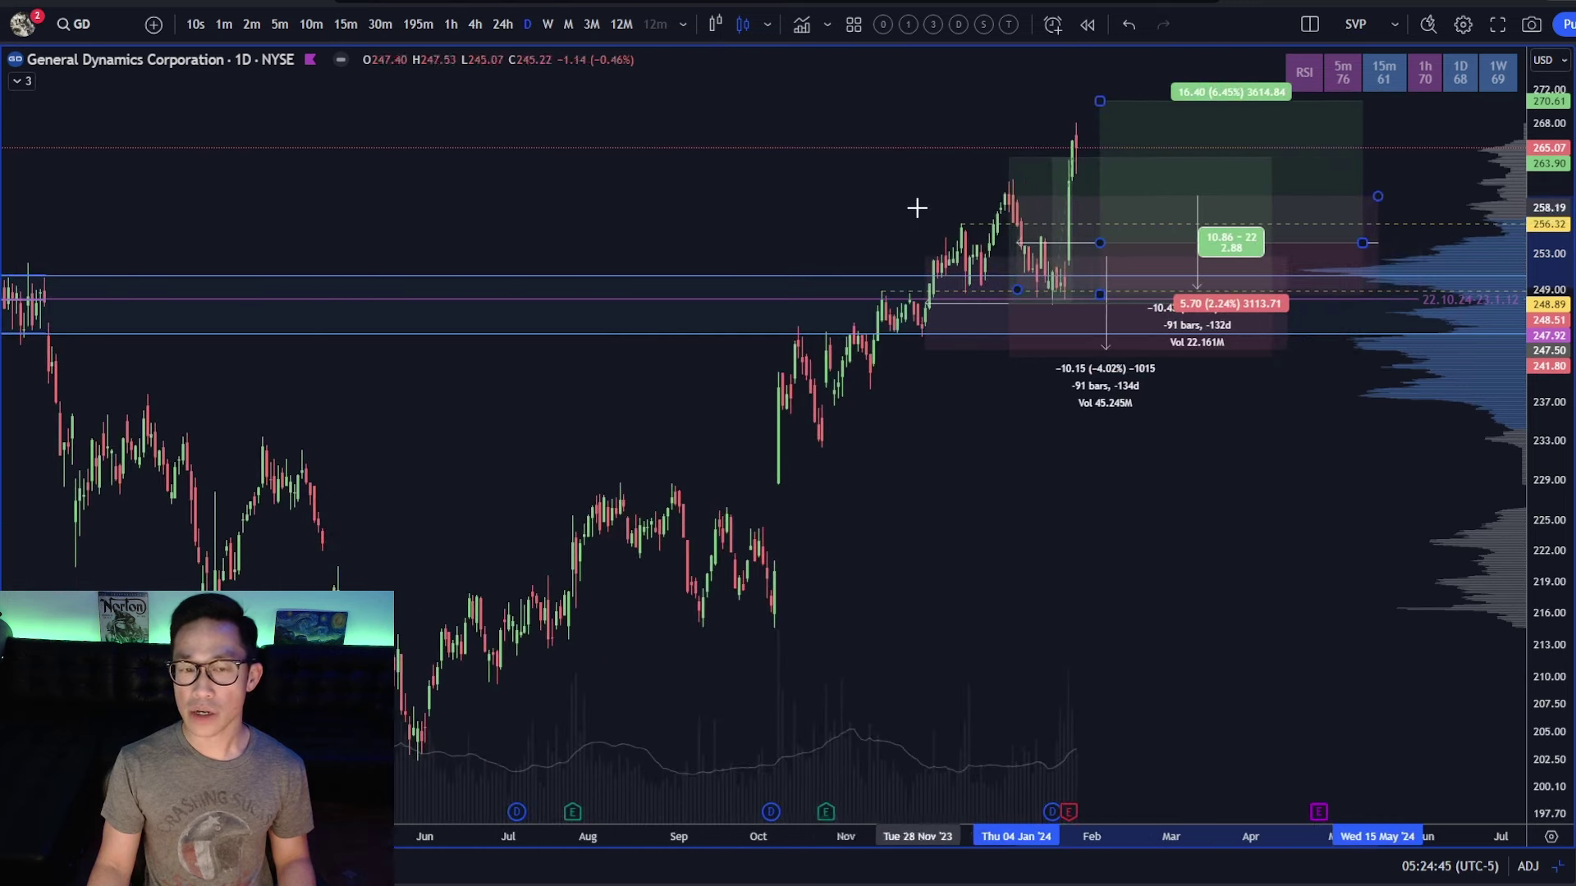
# - Hide the original long position and its price range measurement, leaving the cloned pair on the chart
pyautogui.moveTo(819, 629); pyautogui.dragTo(977, 611)
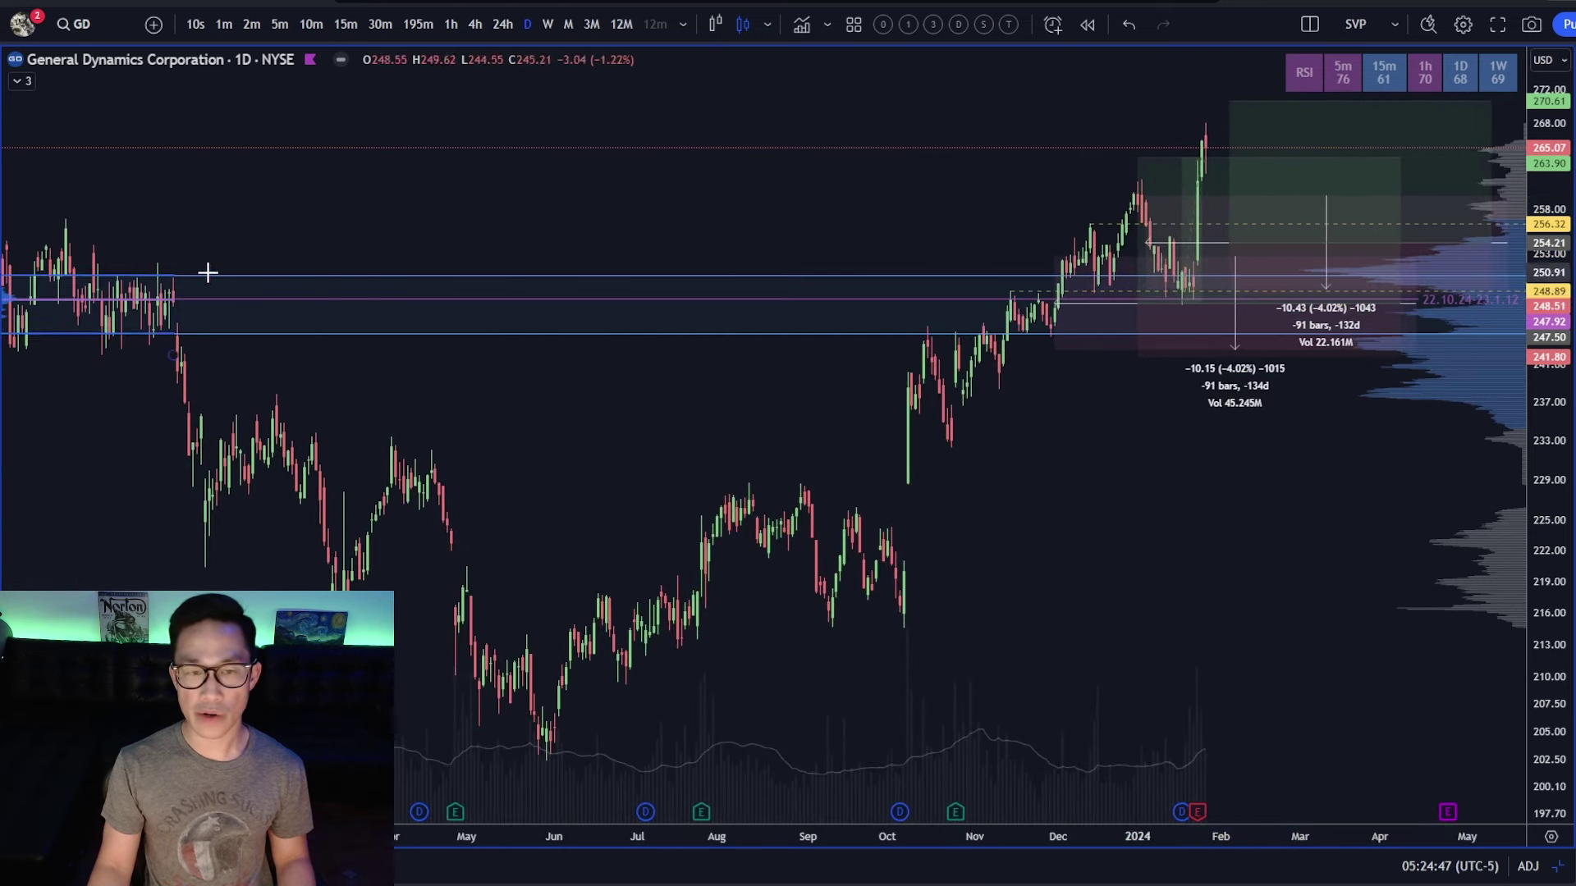
pyautogui.scroll(-1, 208, 271)
pyautogui.click(1177, 306)
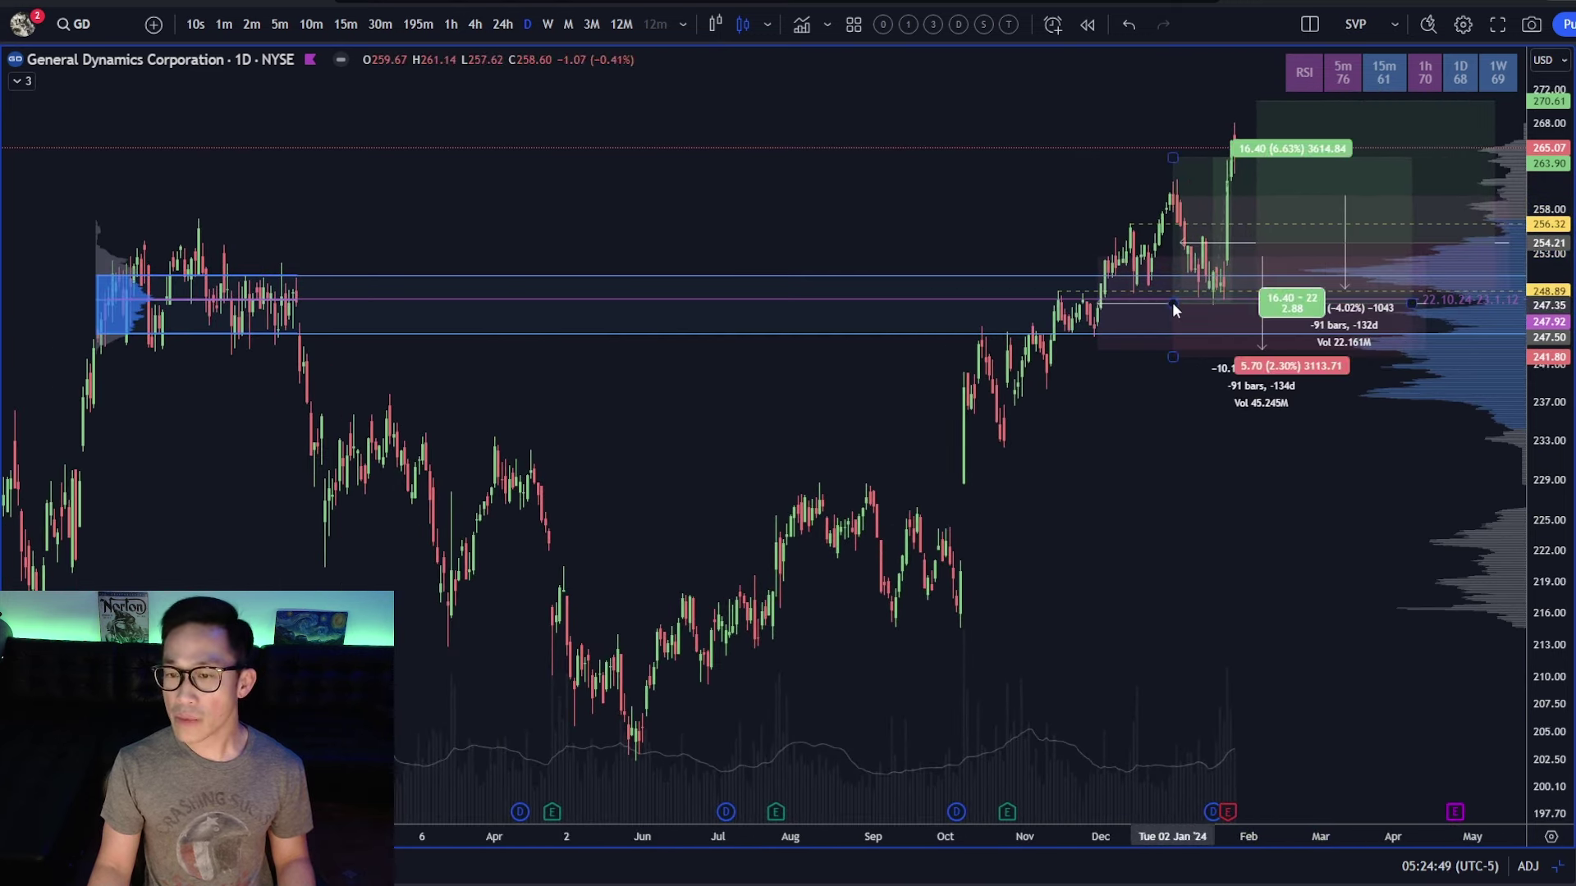
pyautogui.rightClick(1108, 312)
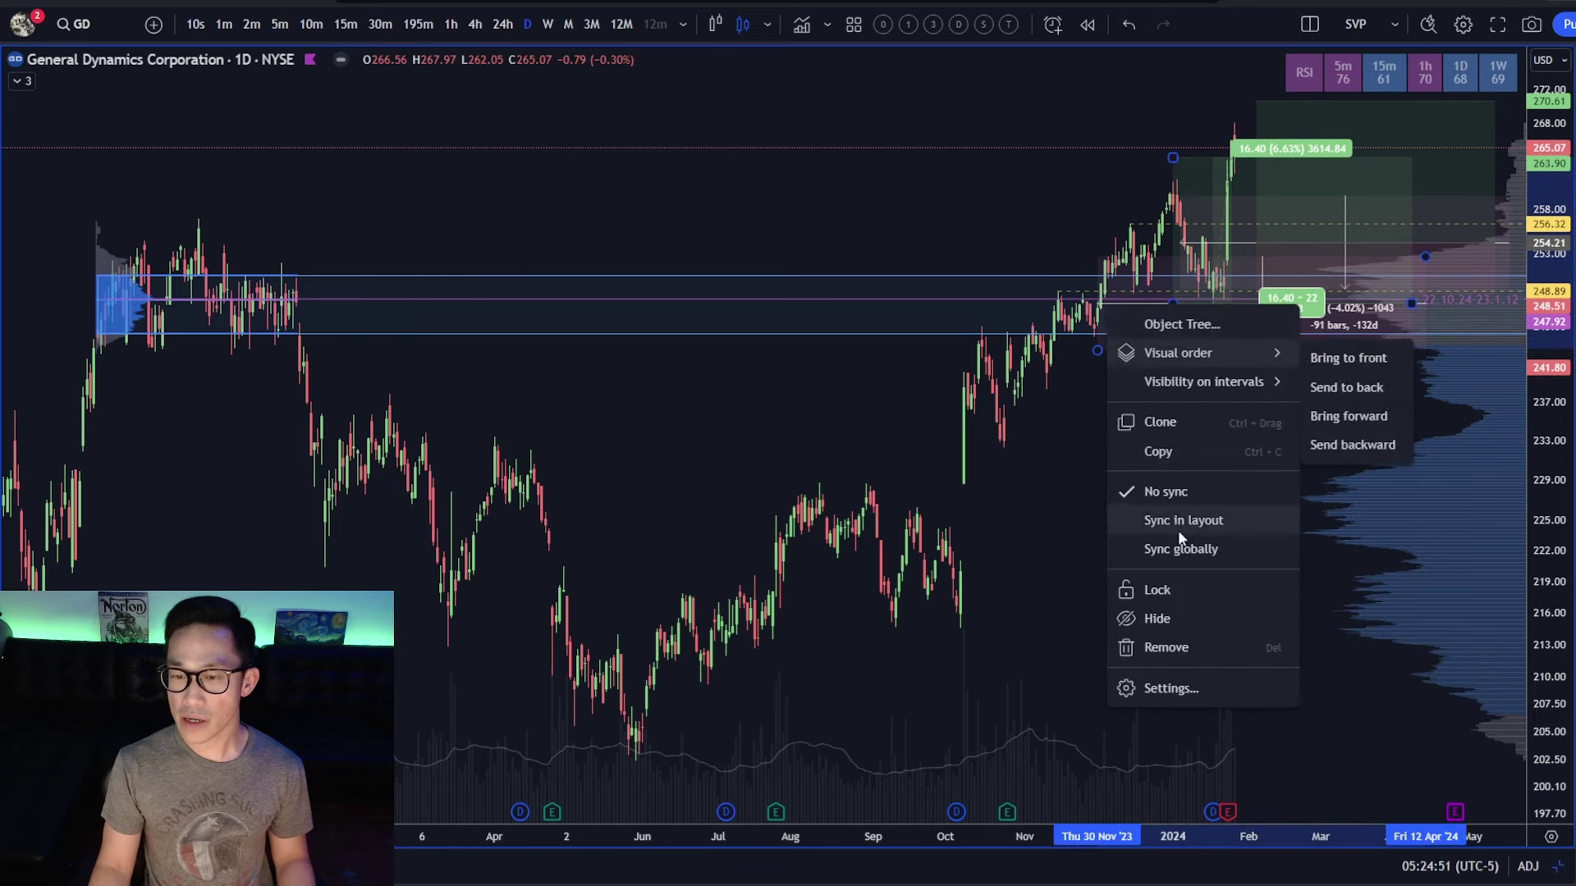
pyautogui.click(1159, 618)
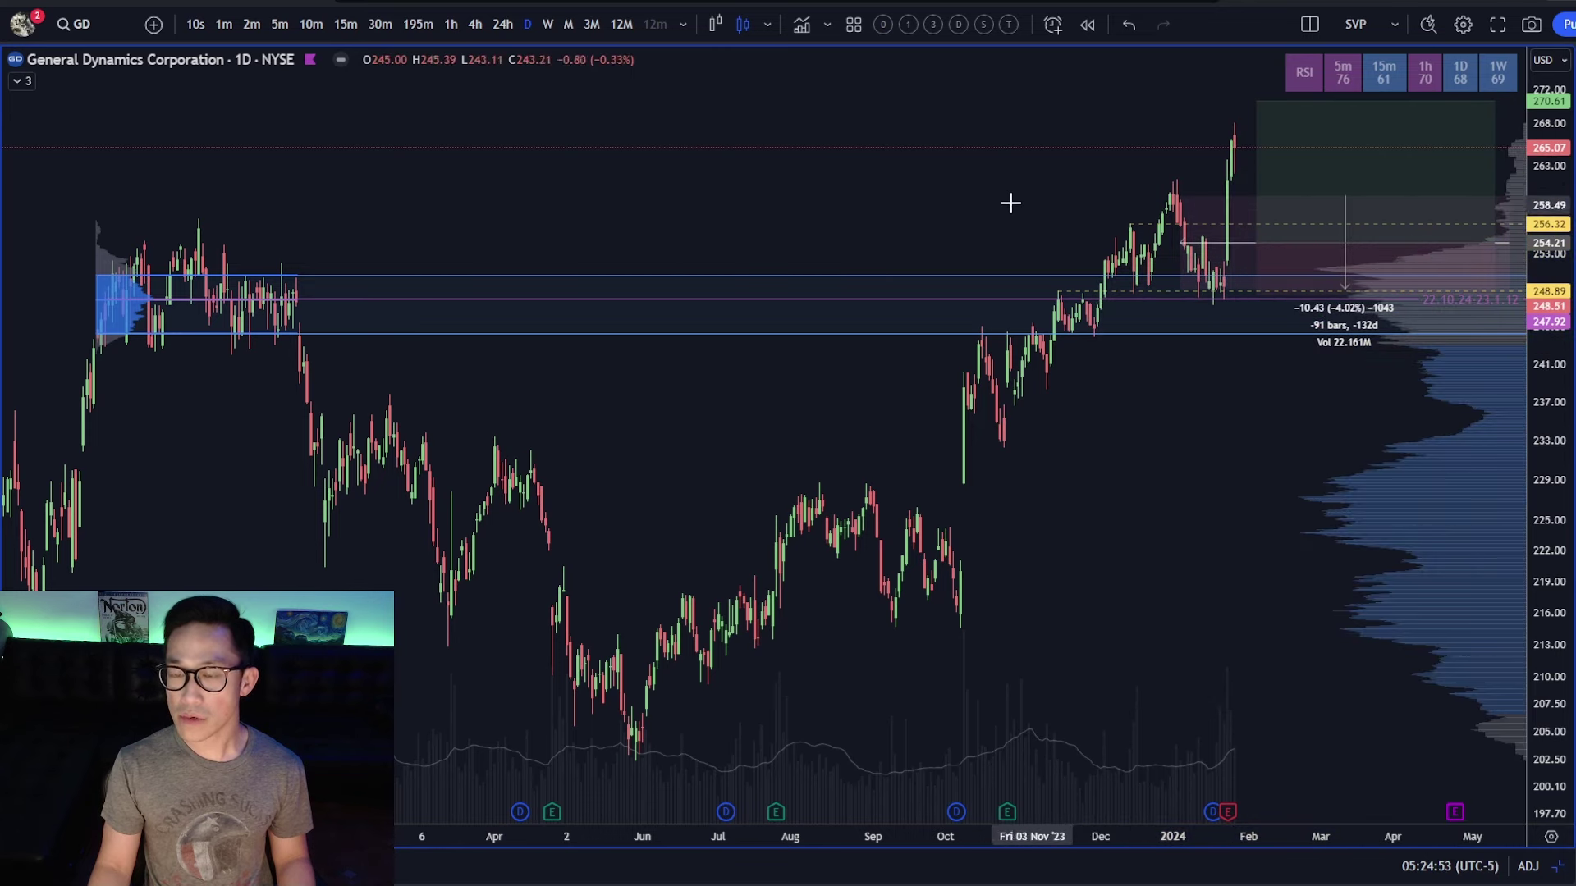
# - Move the cloned long position and price range down to an entry of about 252.09 and a target of 268.49
pyautogui.moveTo(1009, 200); pyautogui.dragTo(849, 230)
pyautogui.scroll(-1, 746, 208)
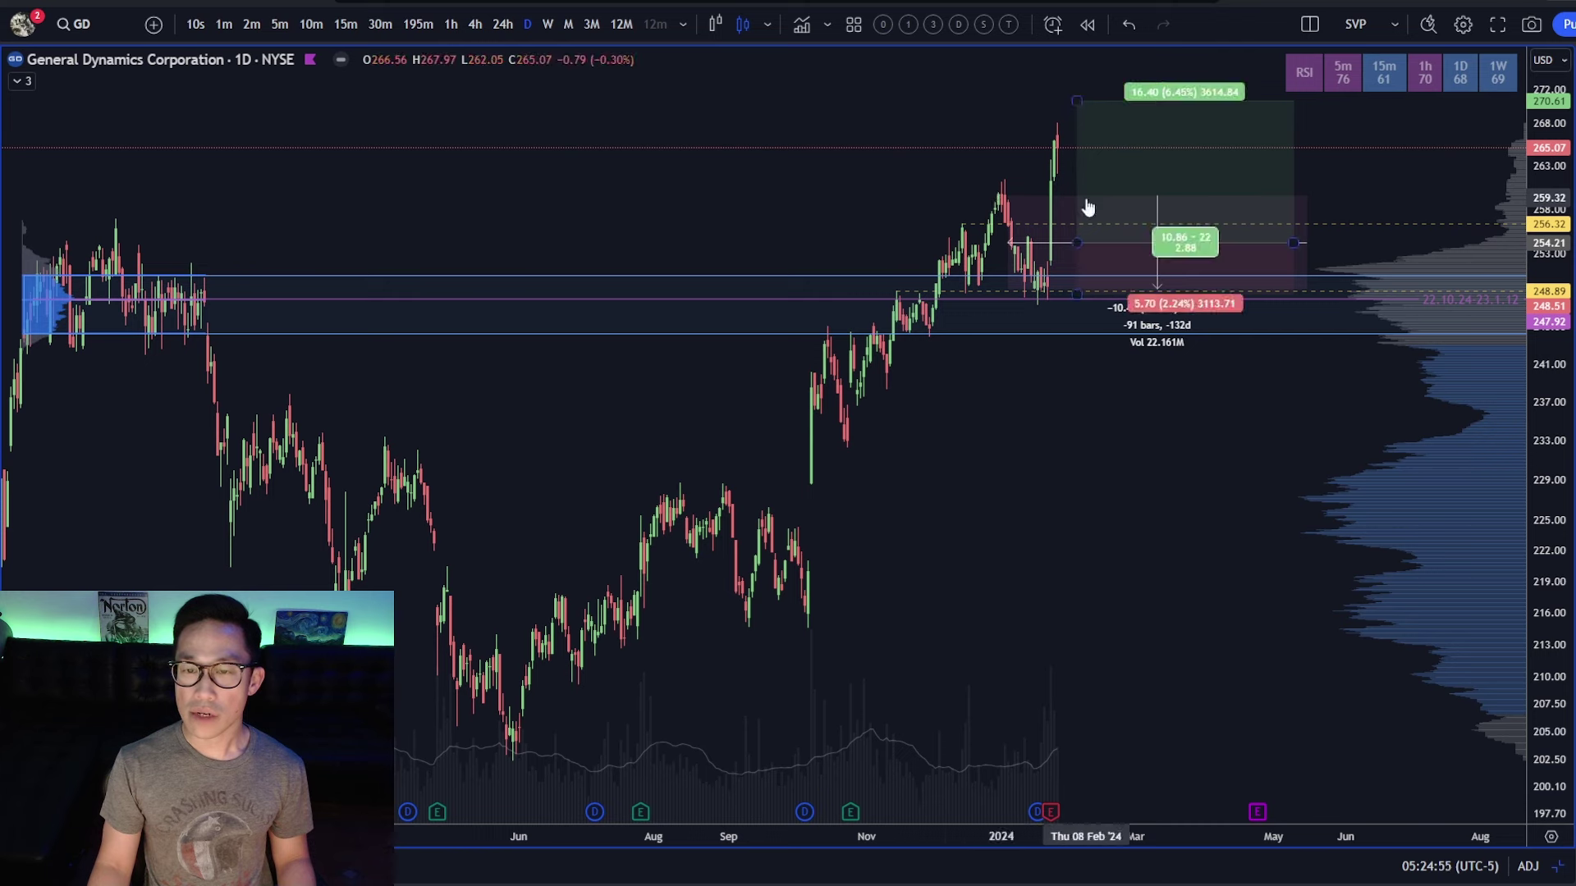
pyautogui.click(1139, 165)
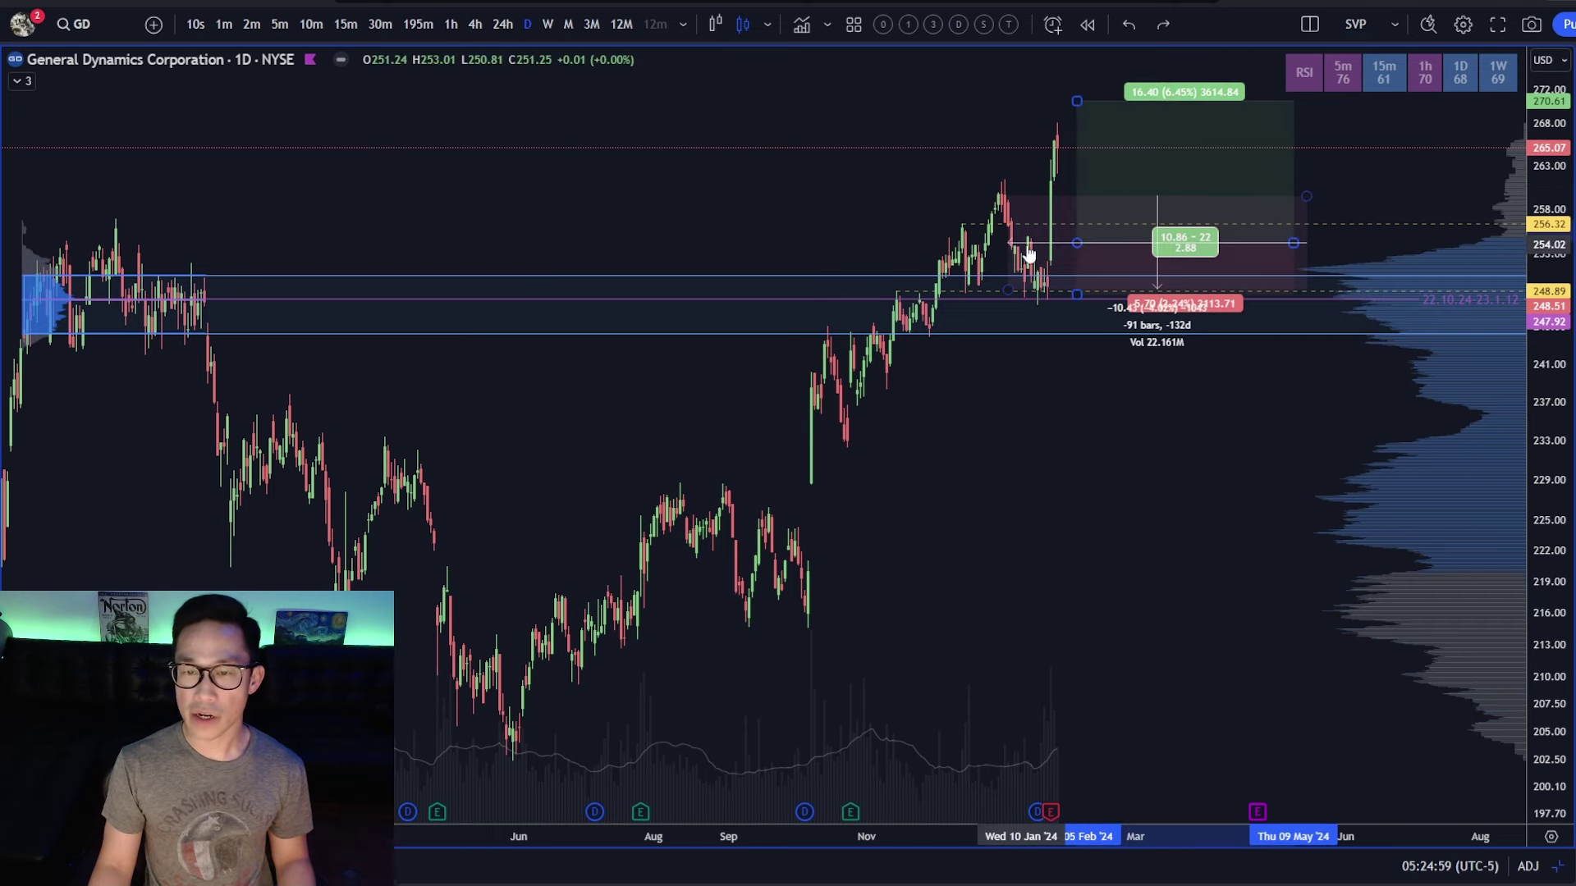
pyautogui.hotkey('ctrl', 'z')
pyautogui.moveTo(1037, 252); pyautogui.dragTo(1042, 264)
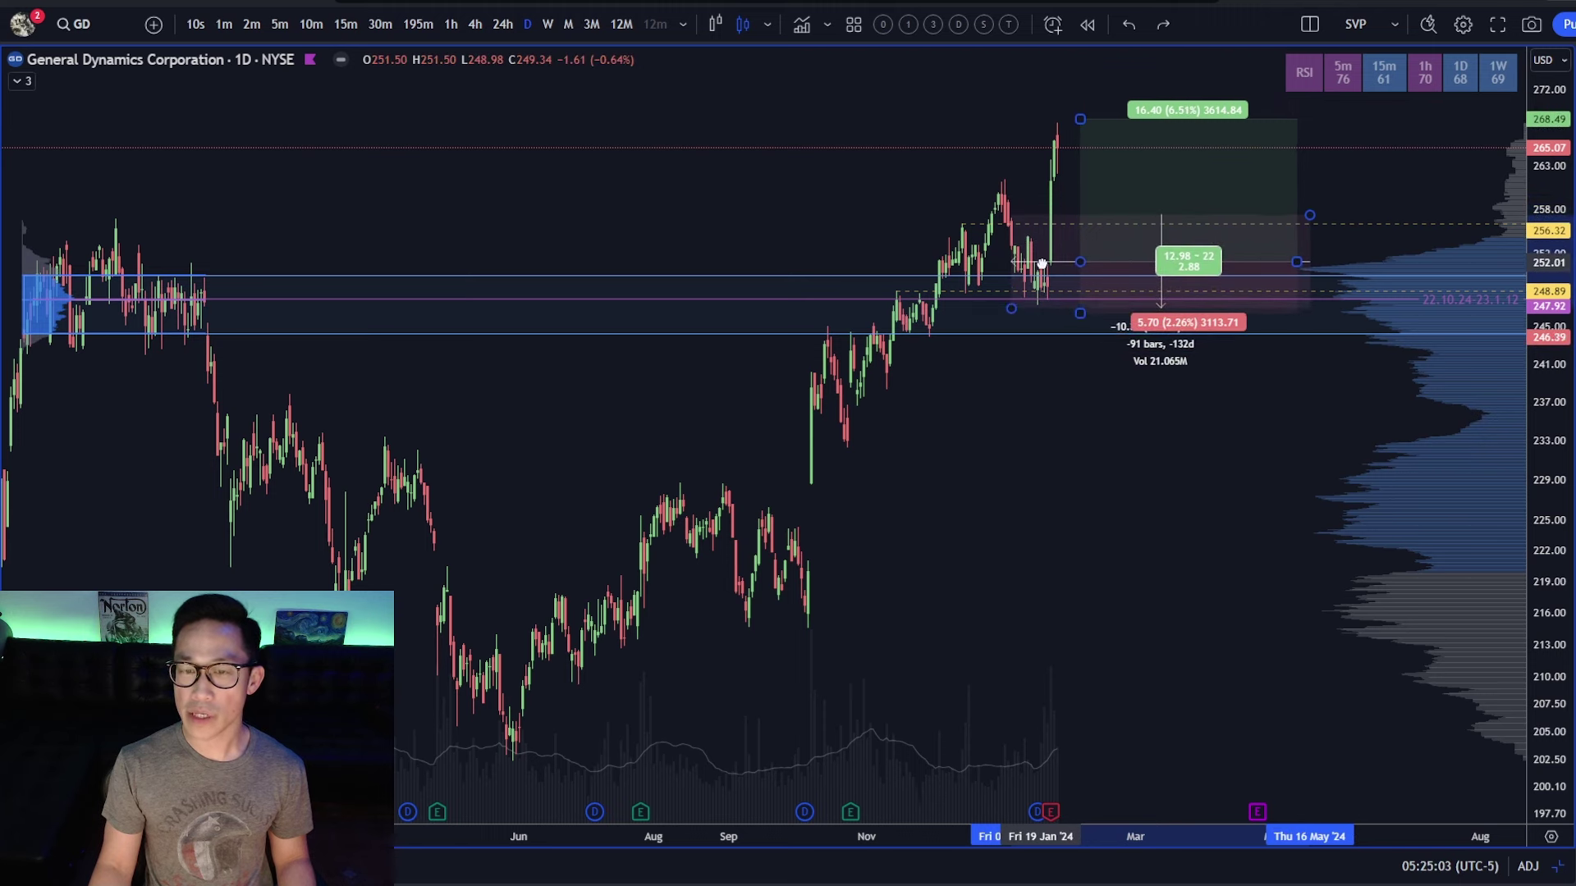
pyautogui.moveTo(1082, 315); pyautogui.dragTo(1031, 313)
pyautogui.scroll(6, 1032, 302)
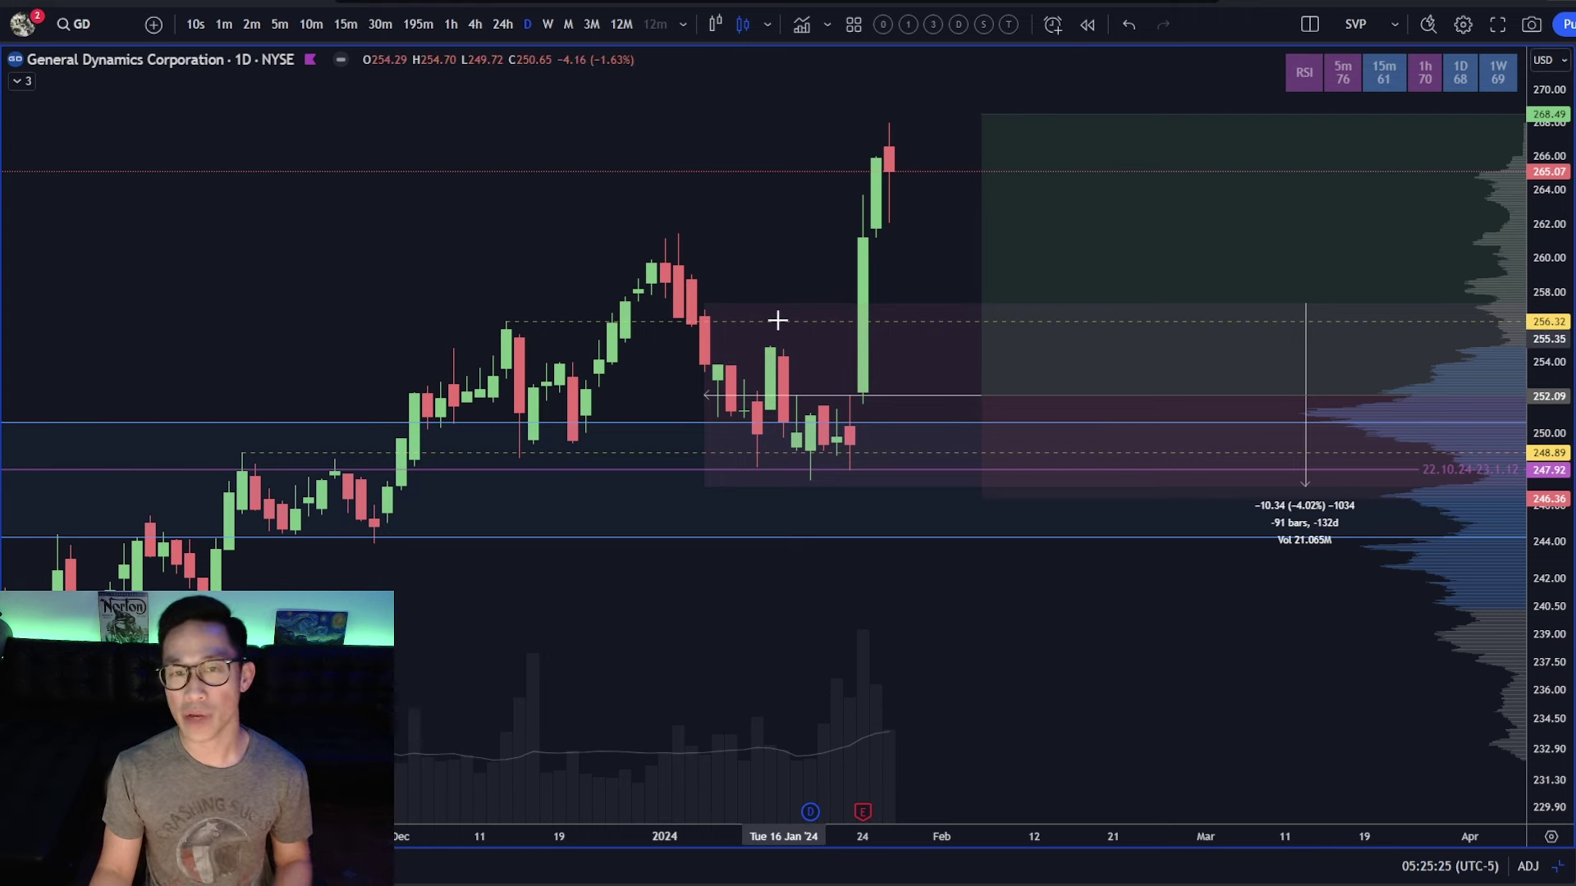
pyautogui.scroll(-5, 489, 523)
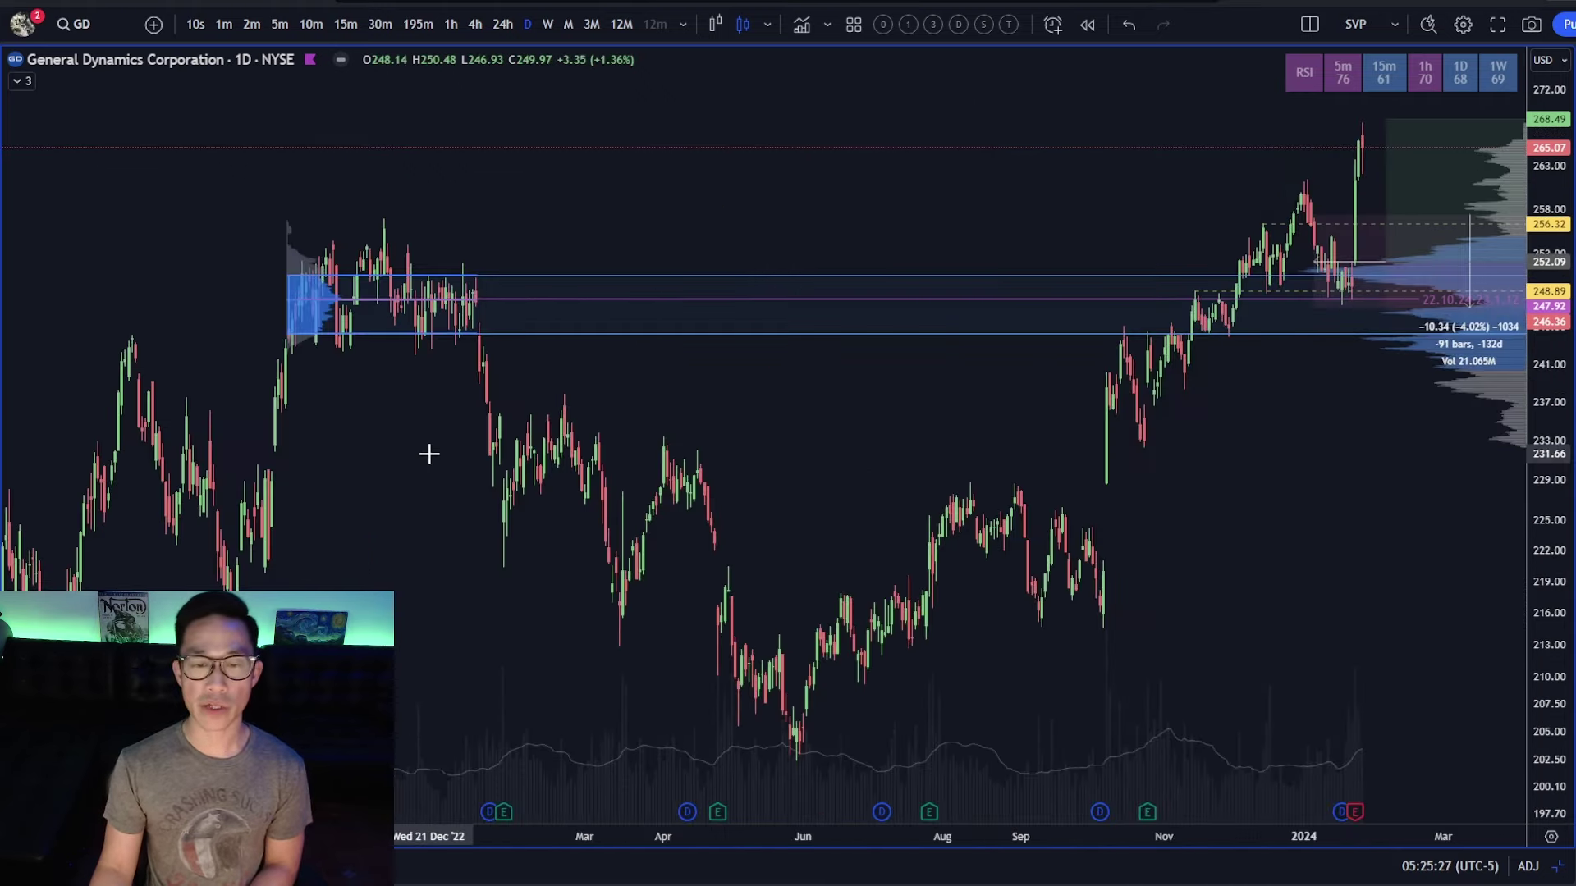
pyautogui.scroll(3, 943, 460)
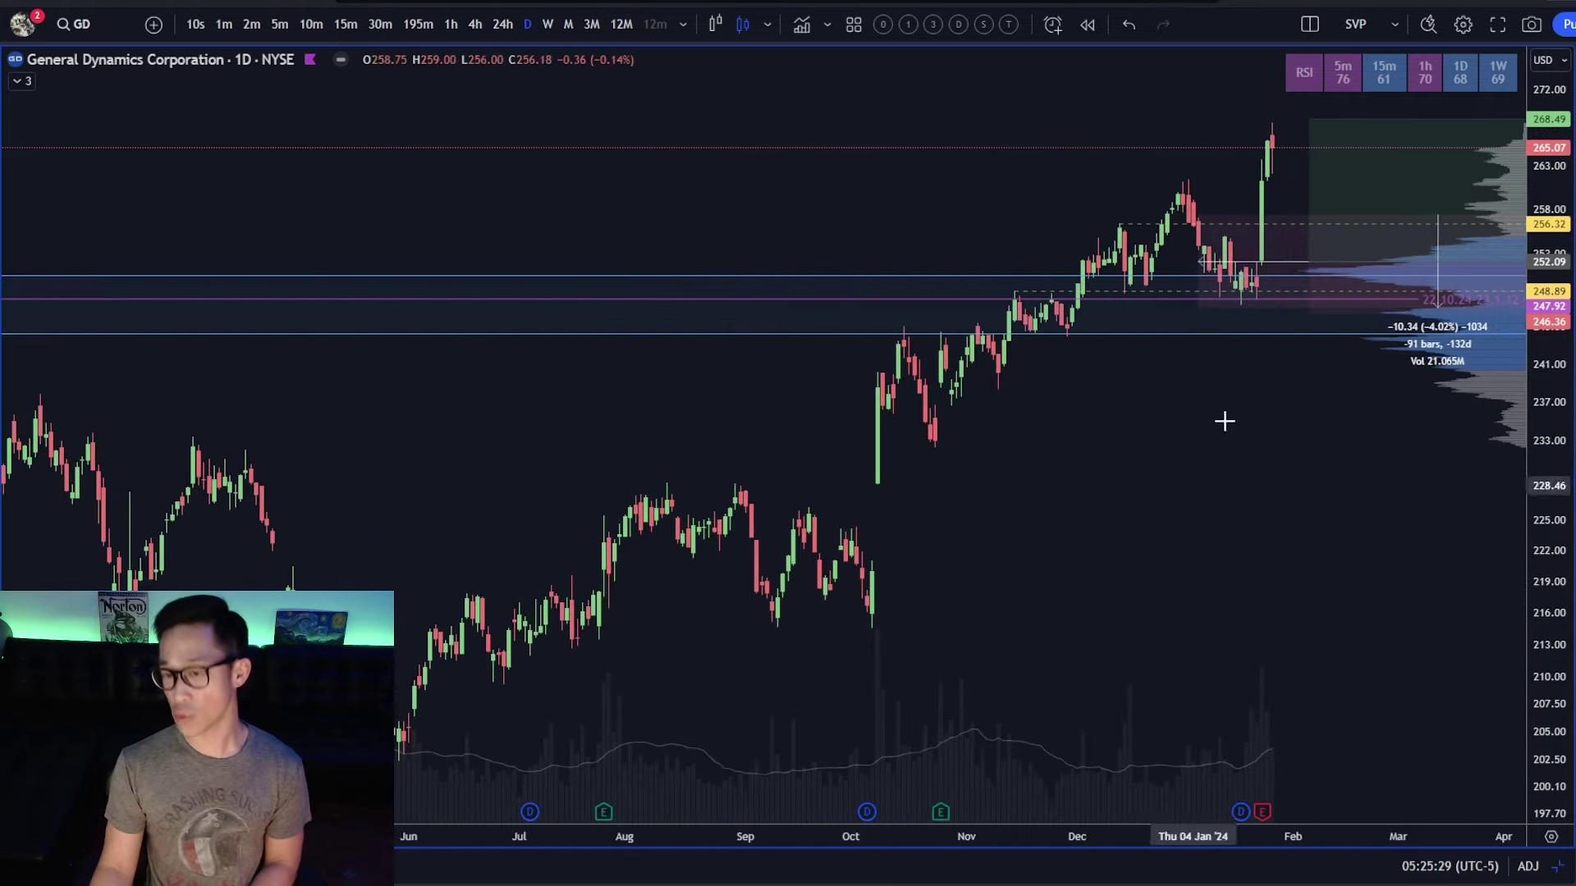
# - Extend the cloned price range down to 244.42 and set the cloned long position's entry to 250.81 with a 242.87 stop
pyautogui.hscroll(3, 1177, 555)
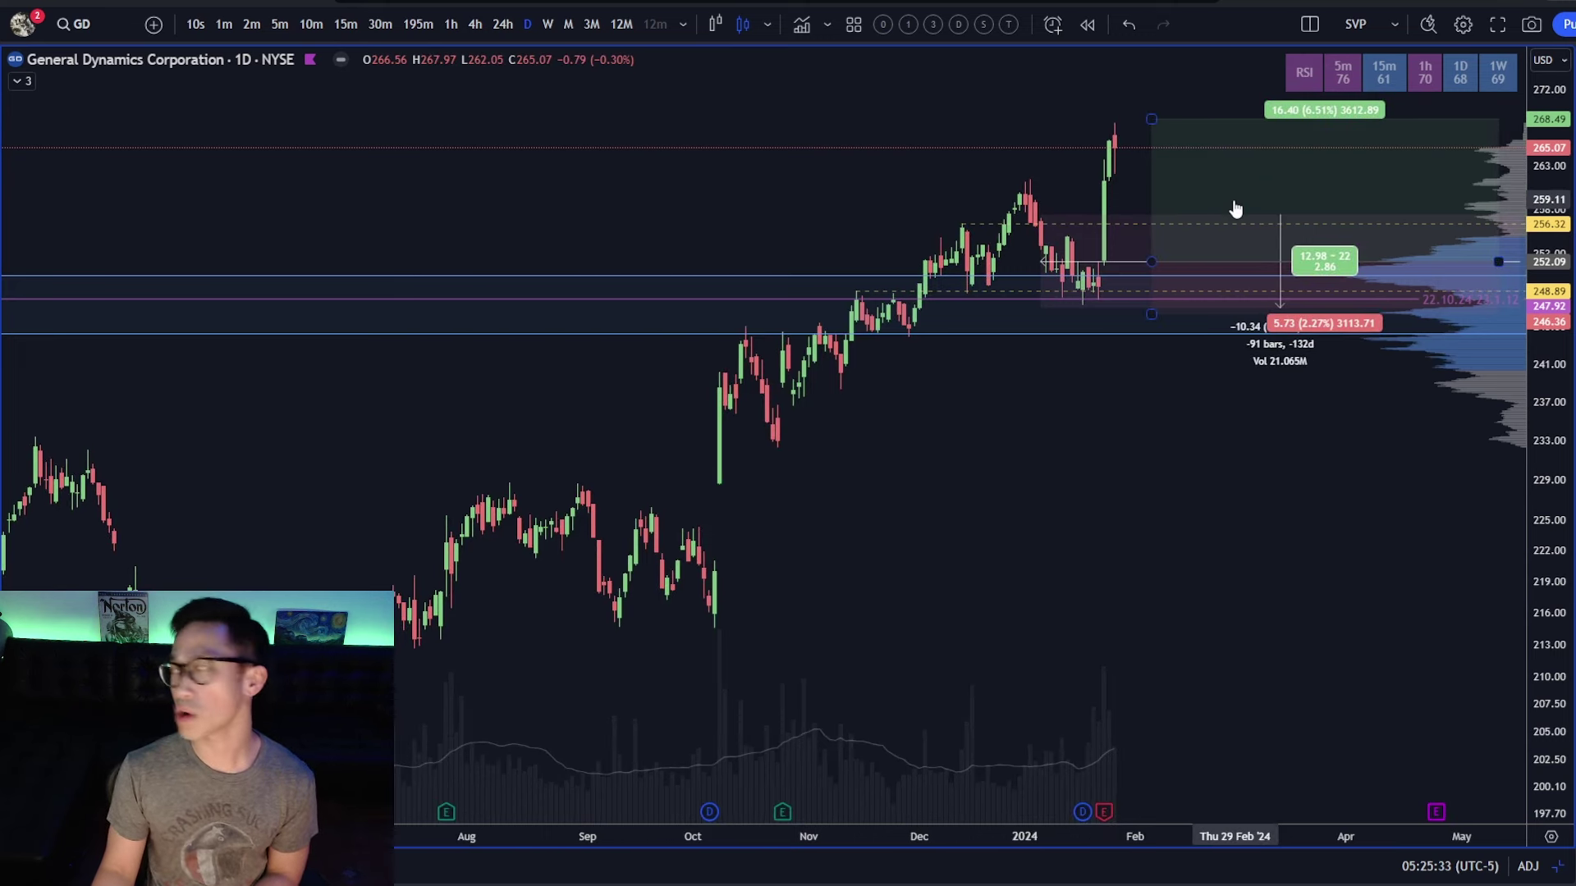
pyautogui.hscroll(2, 1355, 277)
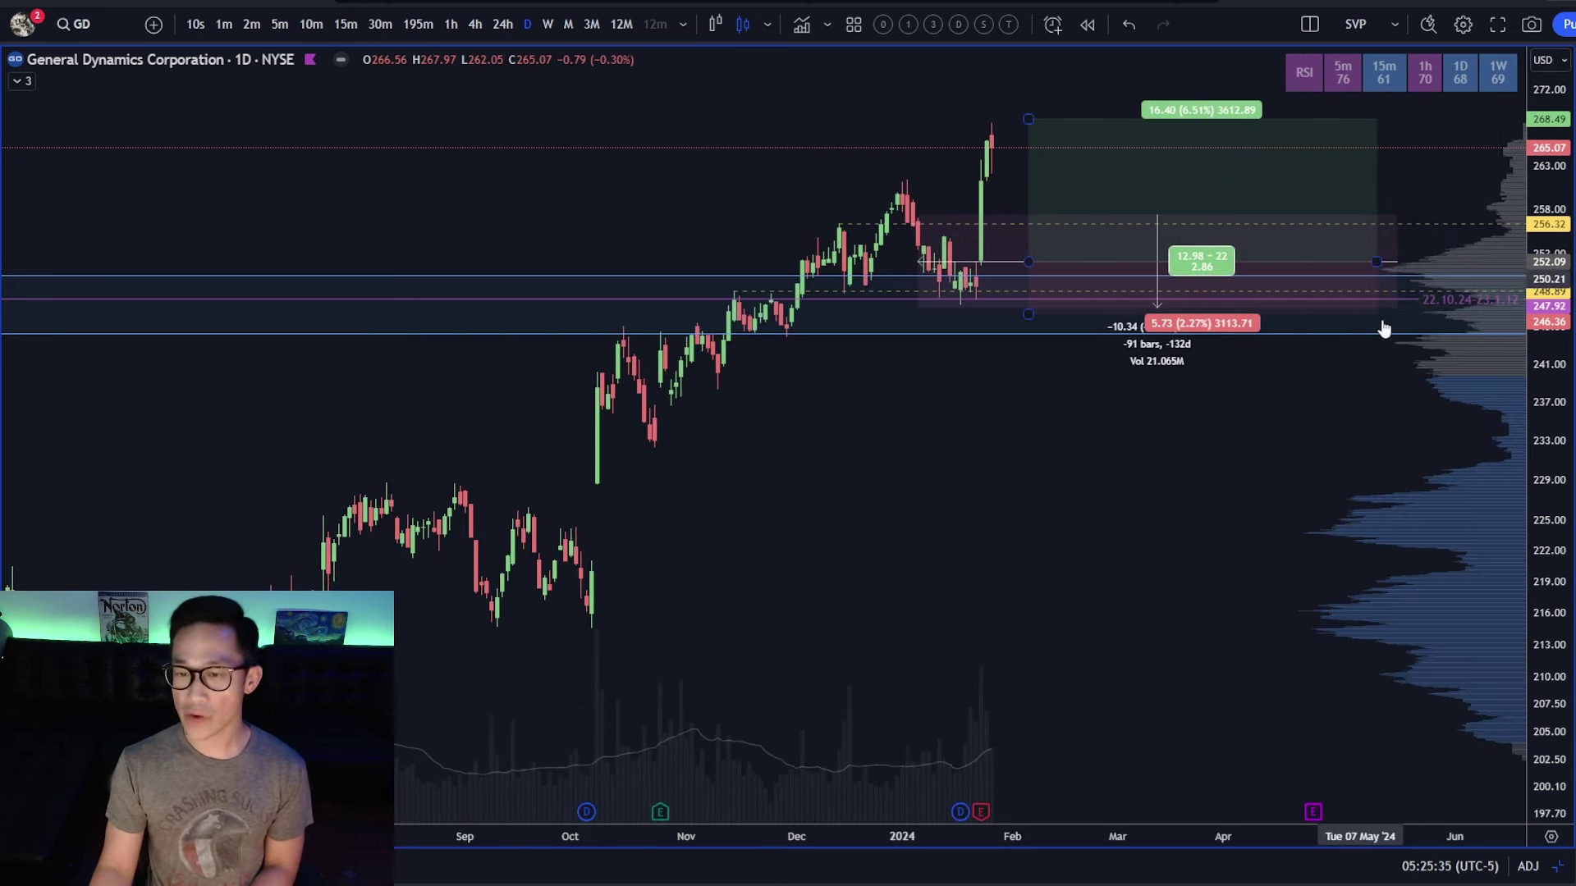
pyautogui.click(913, 334)
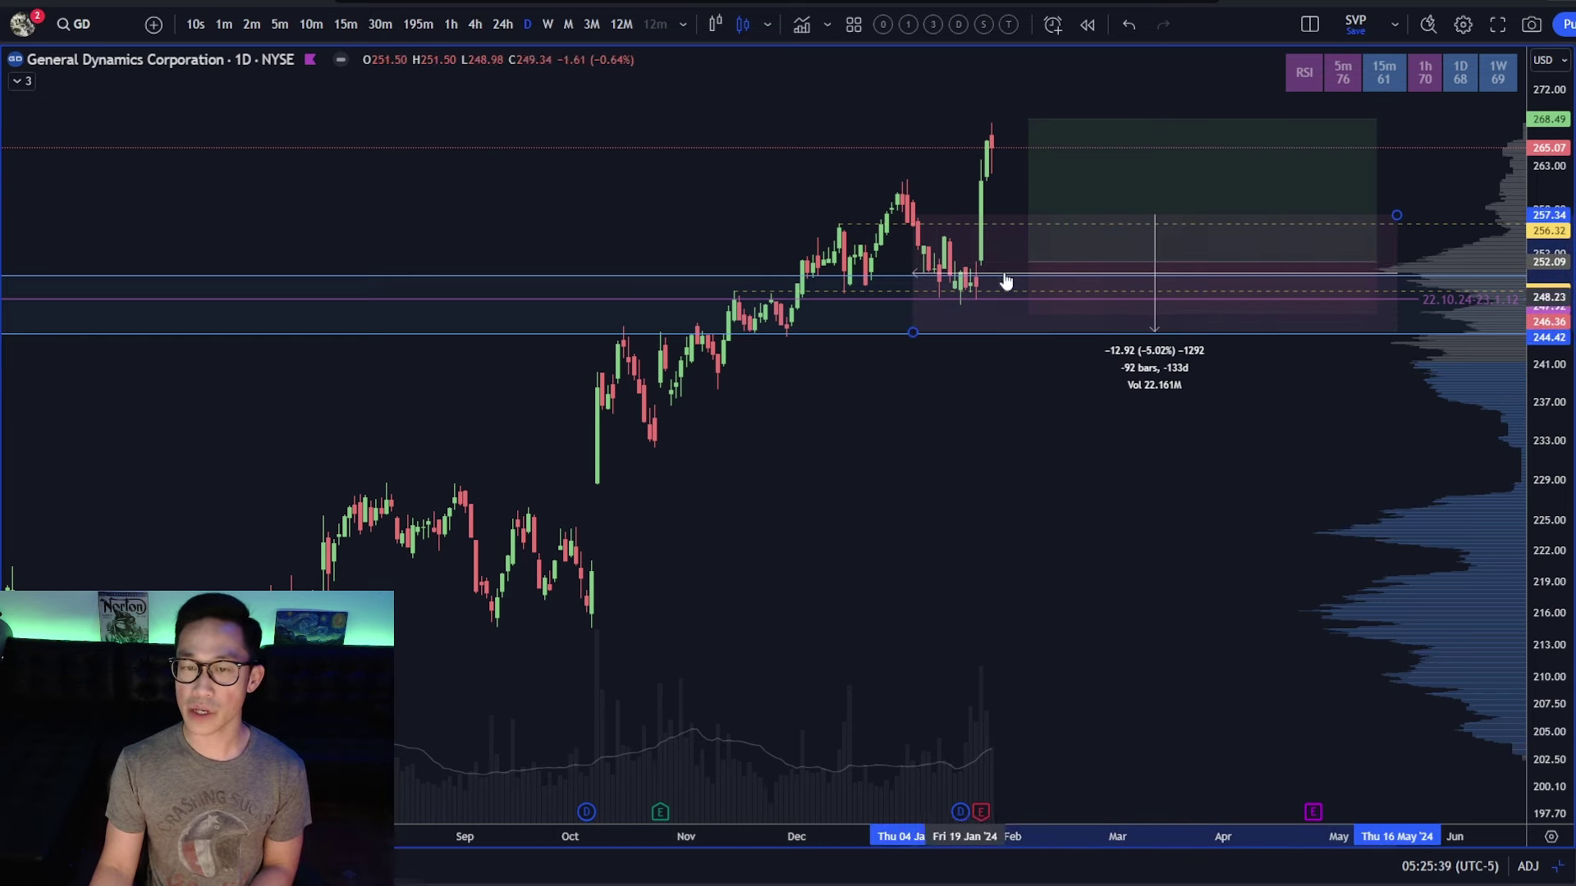
pyautogui.moveTo(1028, 264); pyautogui.dragTo(1020, 347)
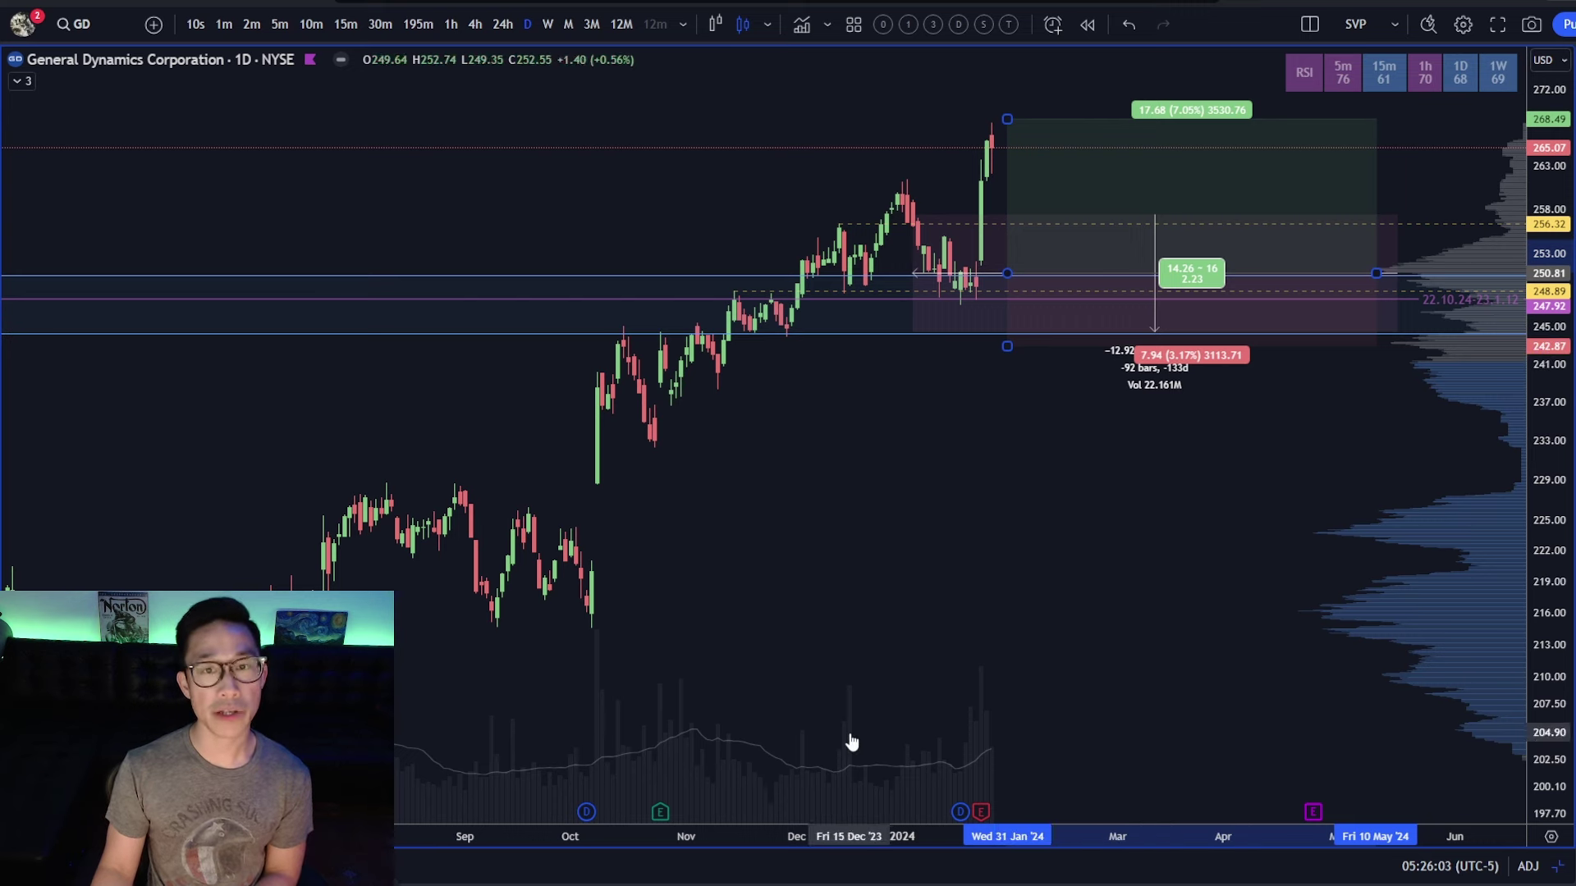
pyautogui.click(935, 527)
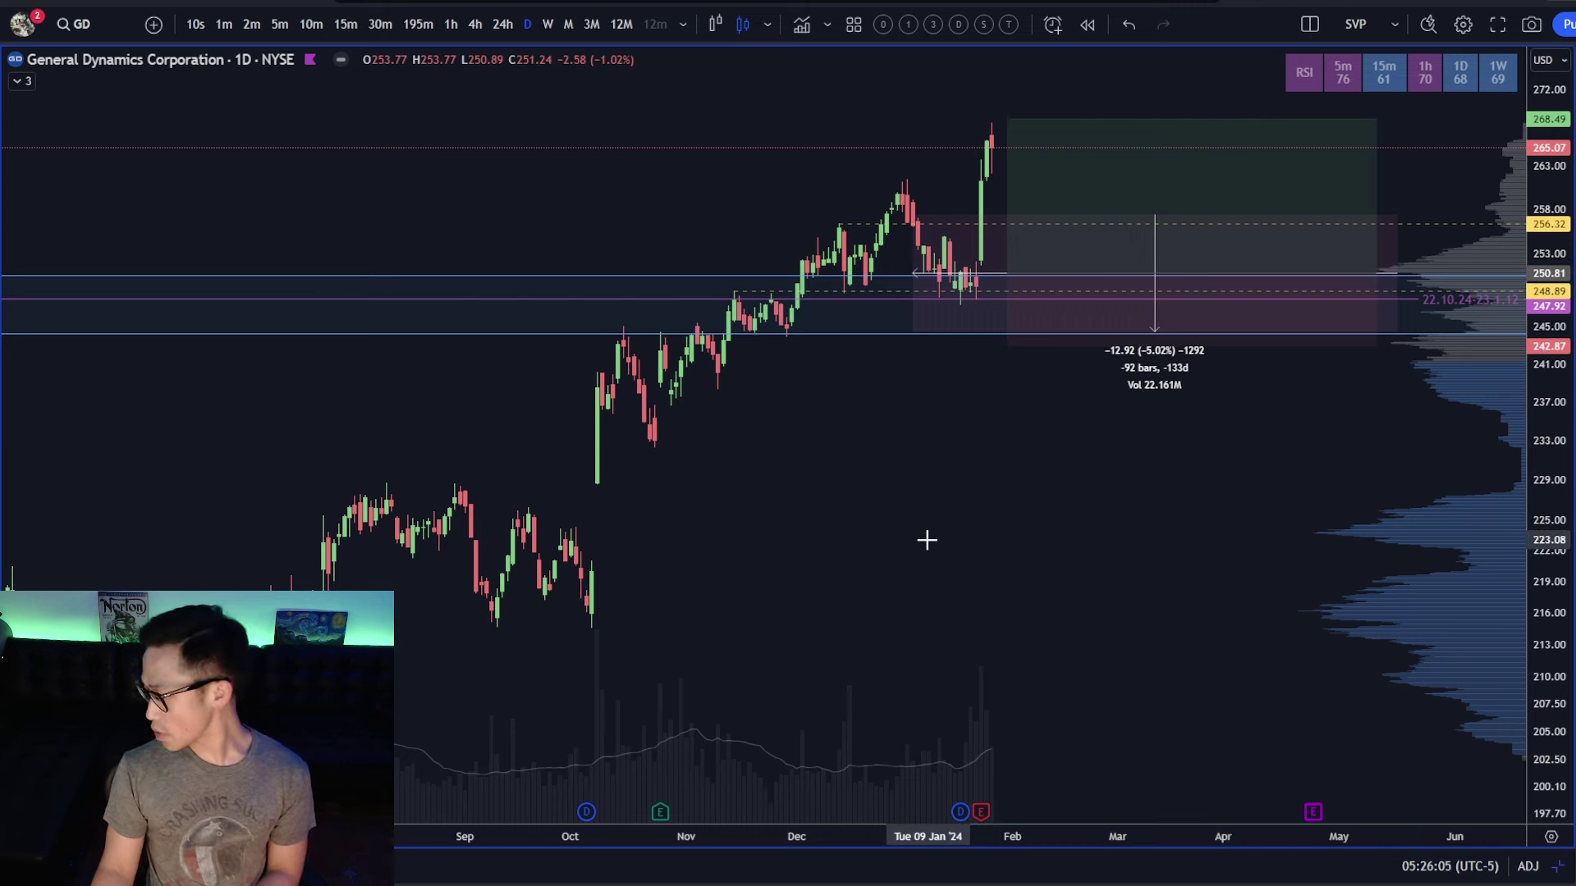
# - Open the Microsoft daily chart and examine the January breakout above the 384.30 high alongside the long position
pyautogui.press('space')
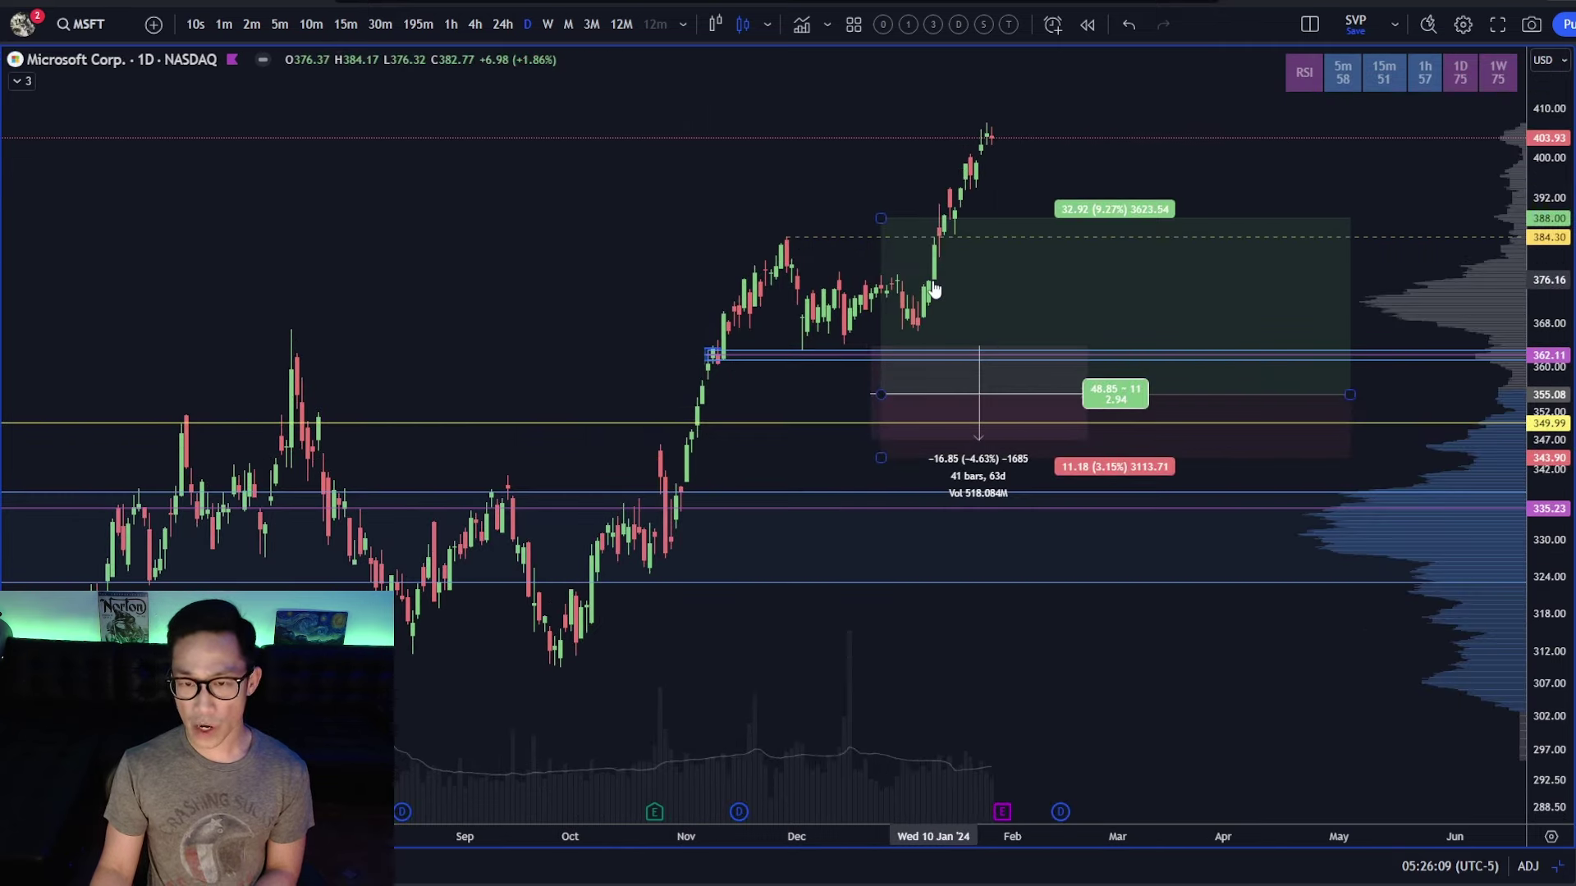
pyautogui.scroll(5, 936, 289)
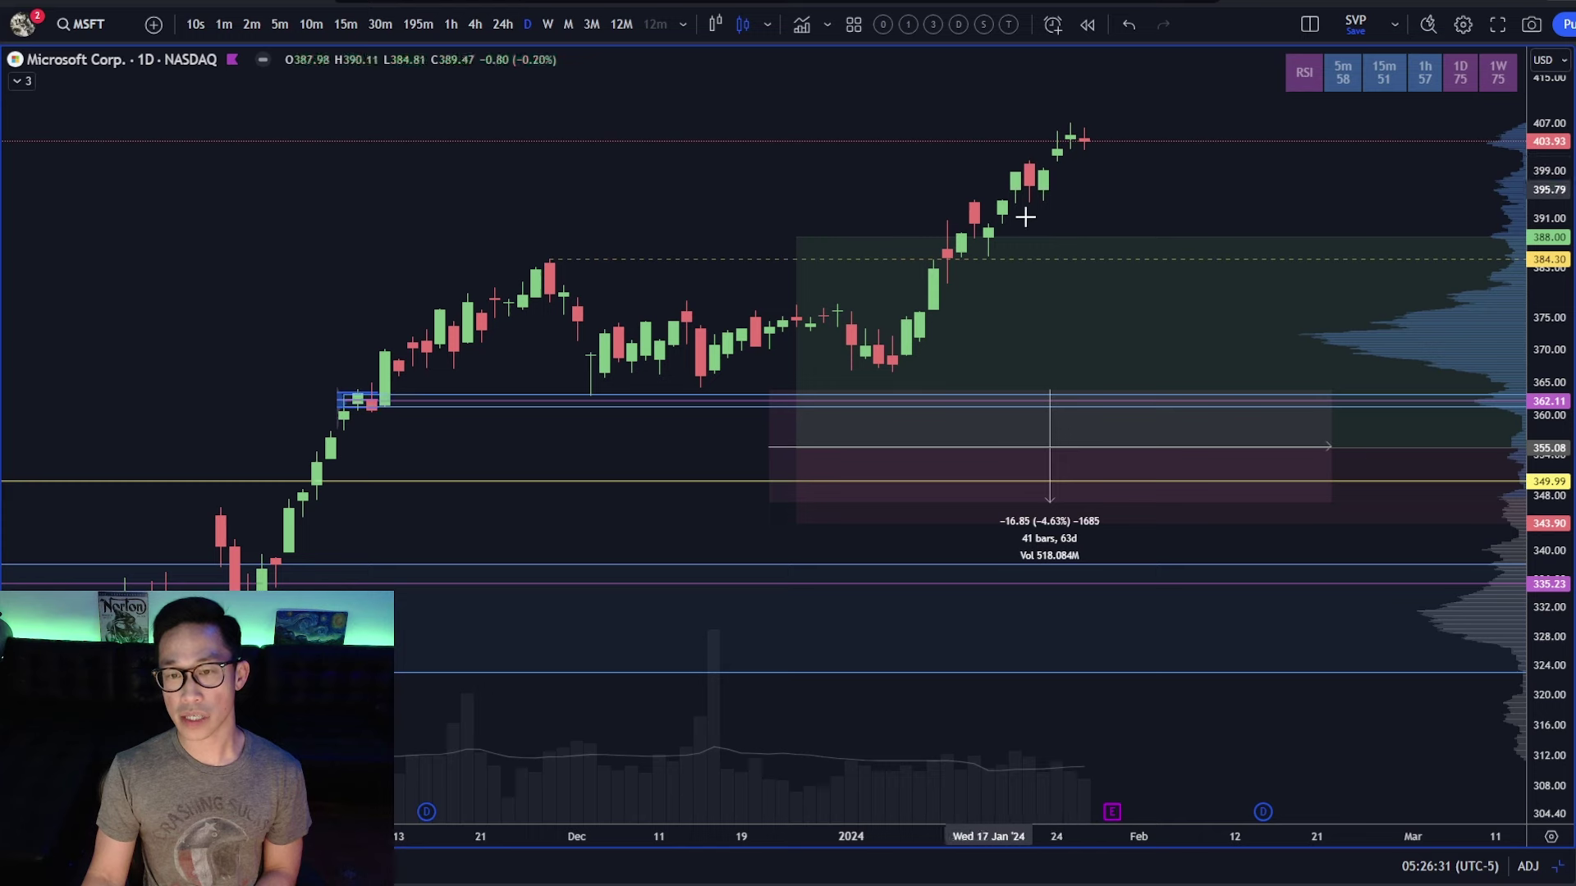
pyautogui.scroll(3, 1059, 201)
pyautogui.hscroll(-5, 968, 306)
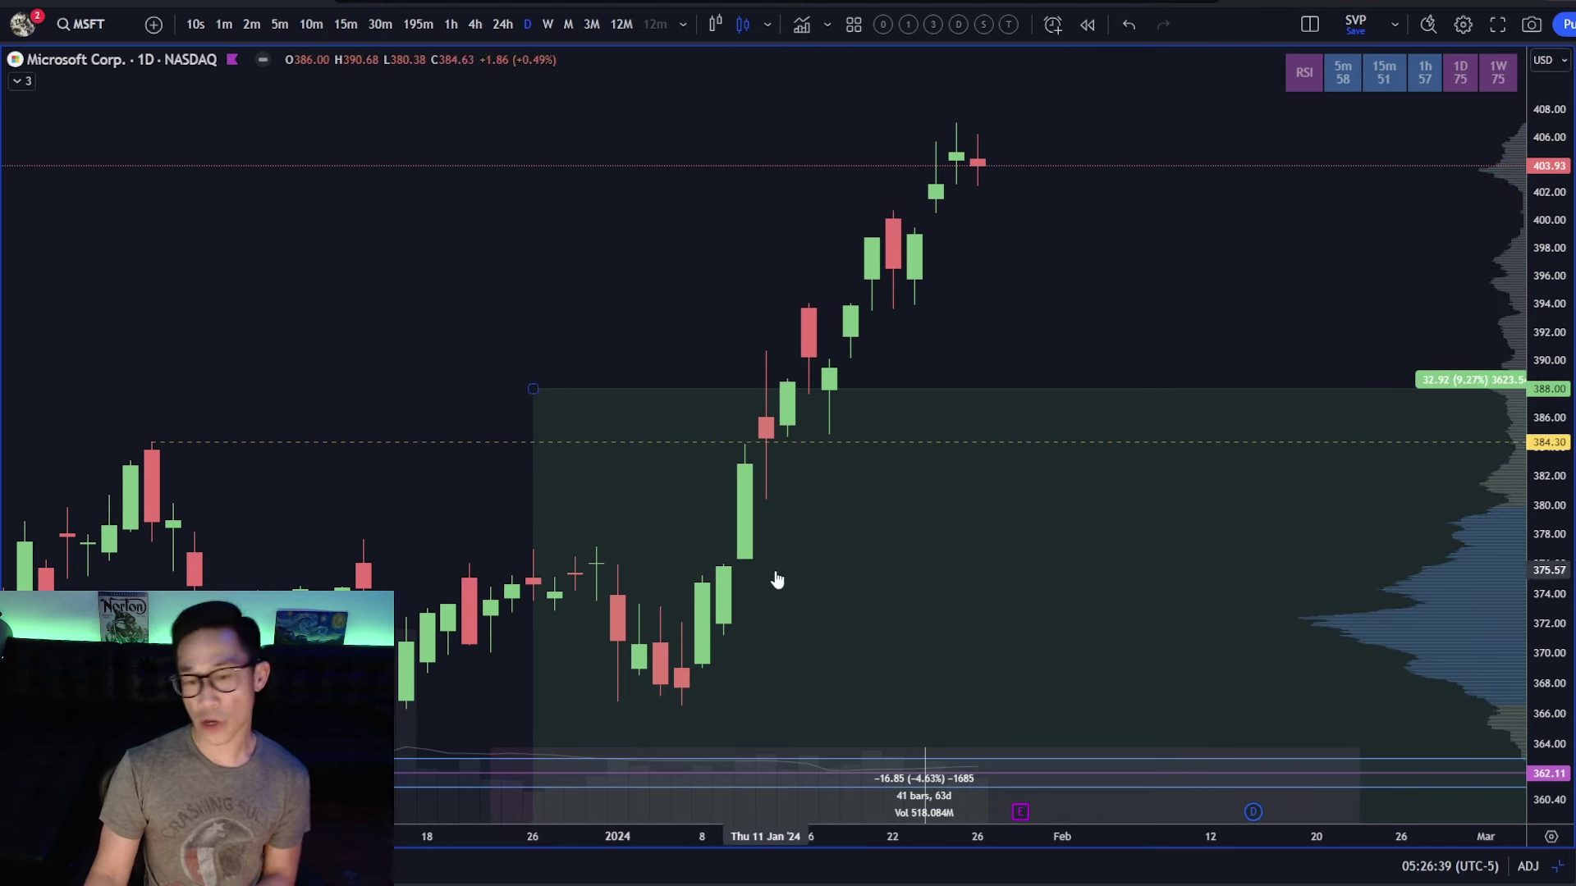
# - Measure the price band from about 377.77 to 384.01 across the January rally, then clear the measurement
pyautogui.moveTo(484, 537); pyautogui.dragTo(1059, 445)
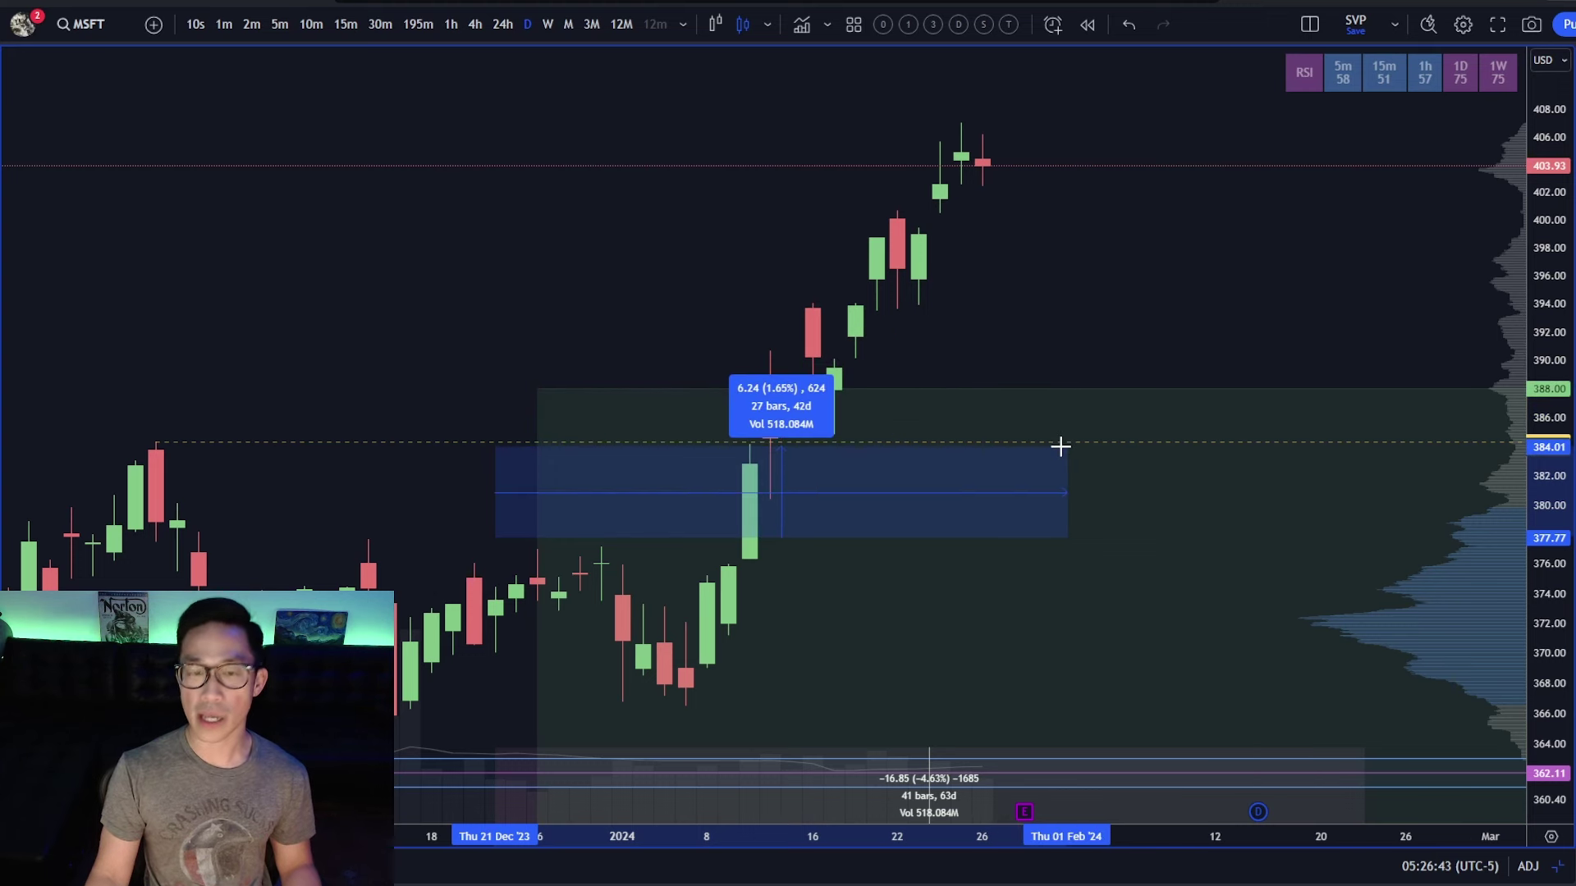
pyautogui.click(1059, 446)
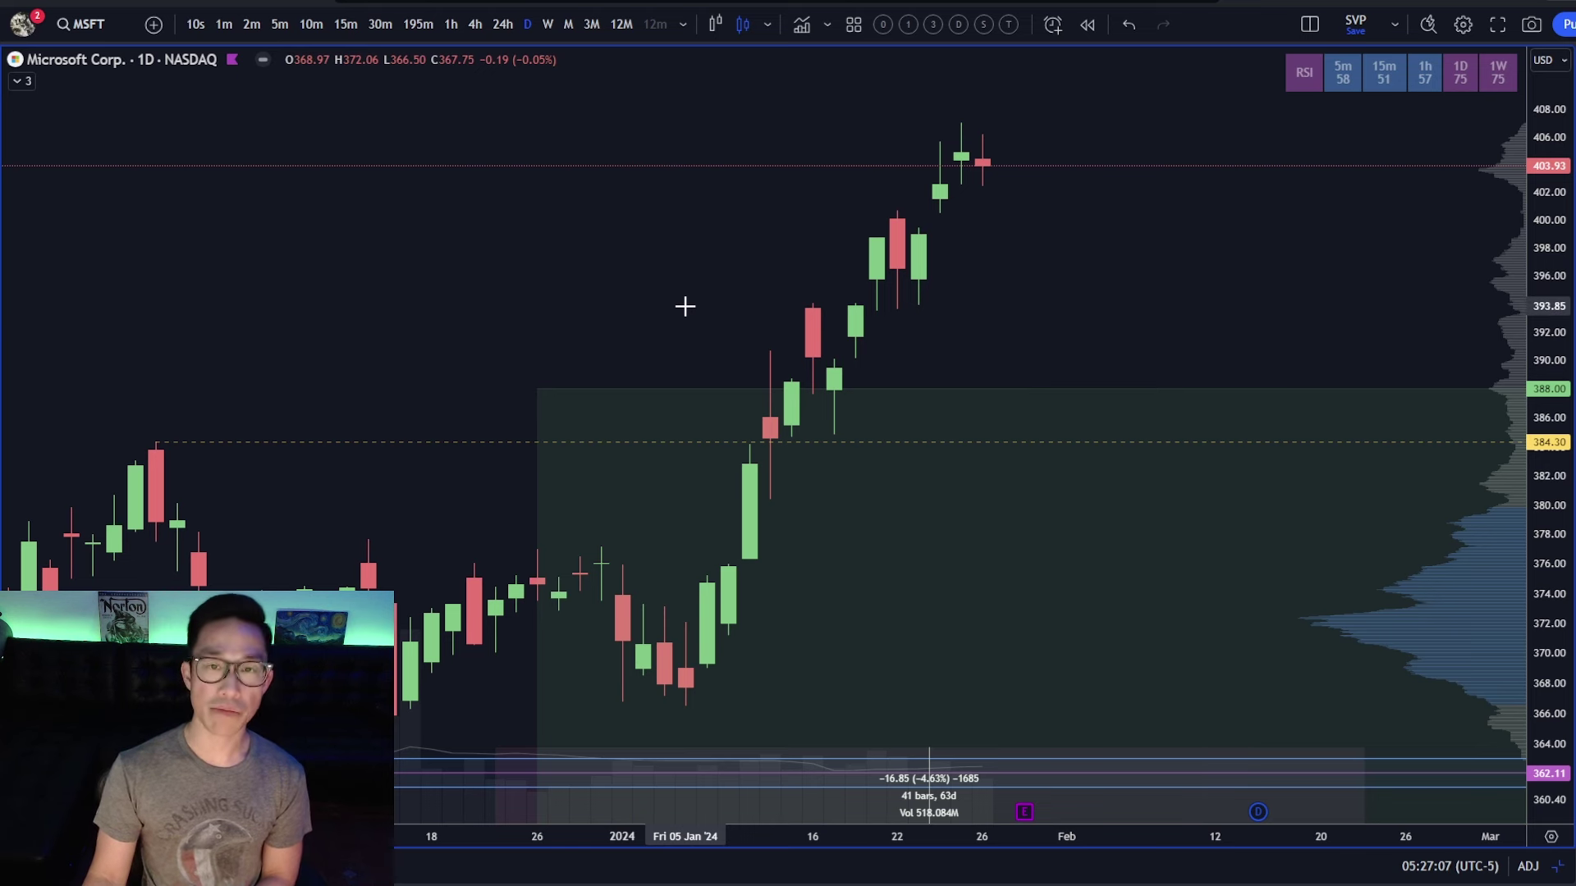
pyautogui.click(690, 391)
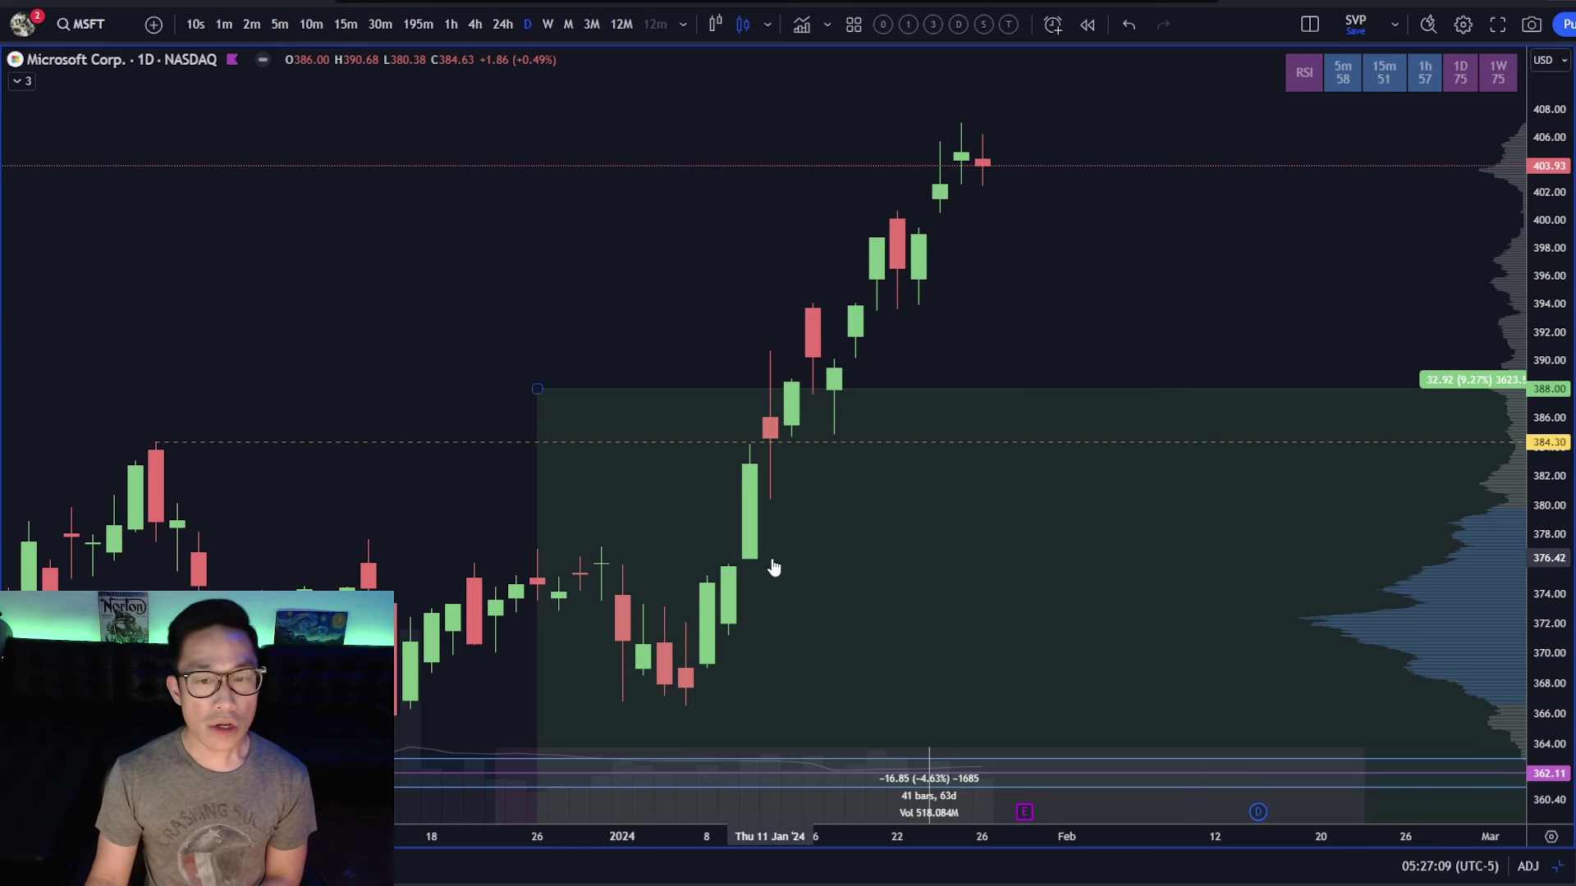
pyautogui.click(899, 336)
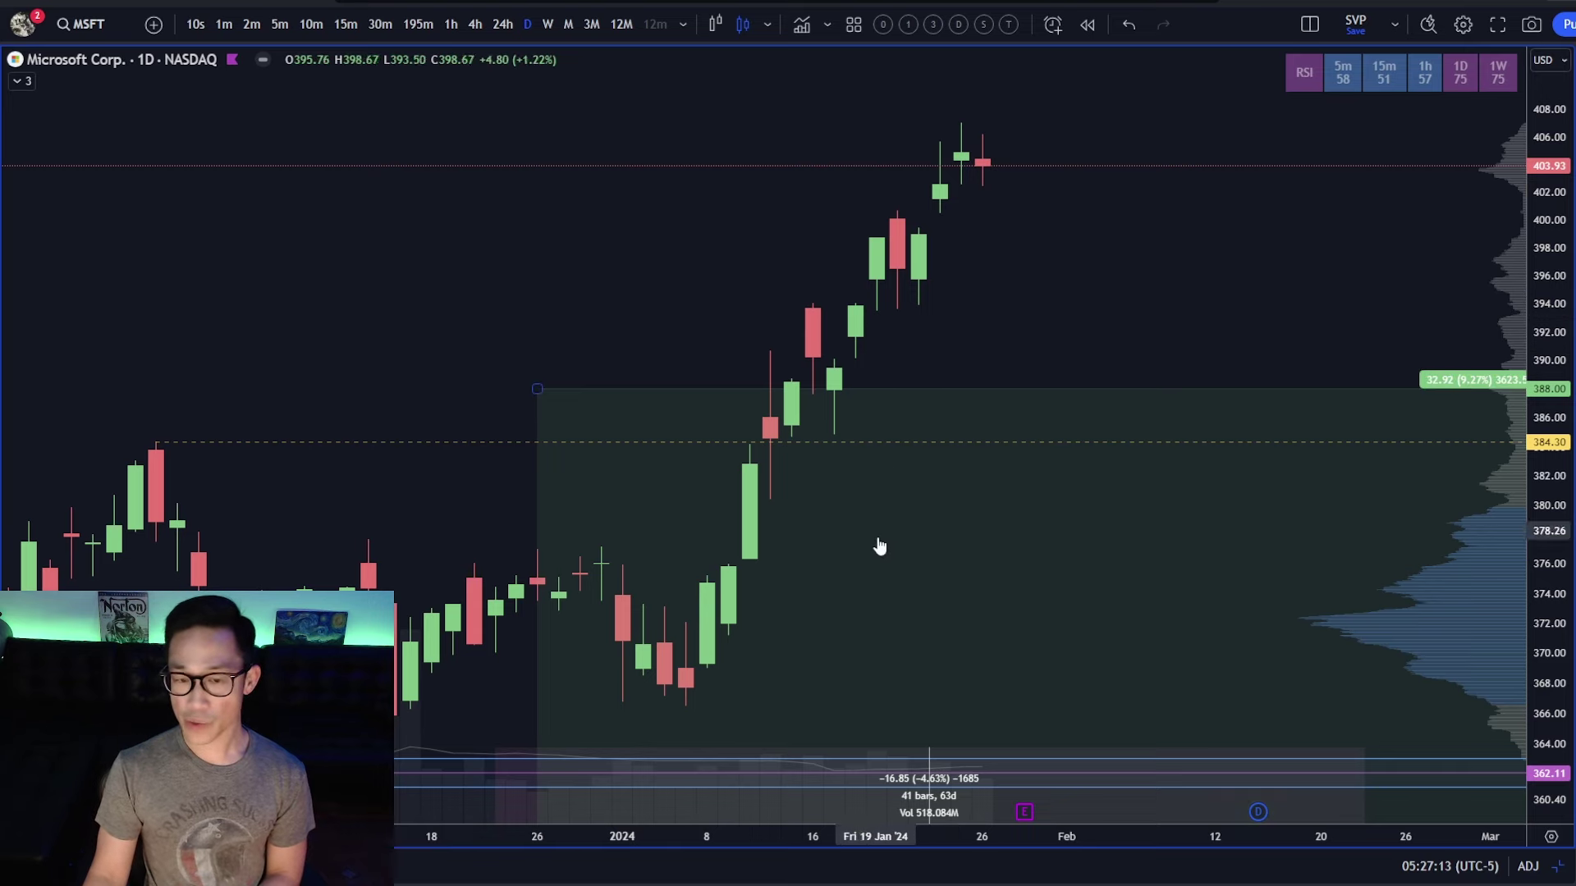
# - Try moving the Microsoft long position and its price range up to a 404.91 target and 360.81 stop
pyautogui.scroll(-3, 911, 484)
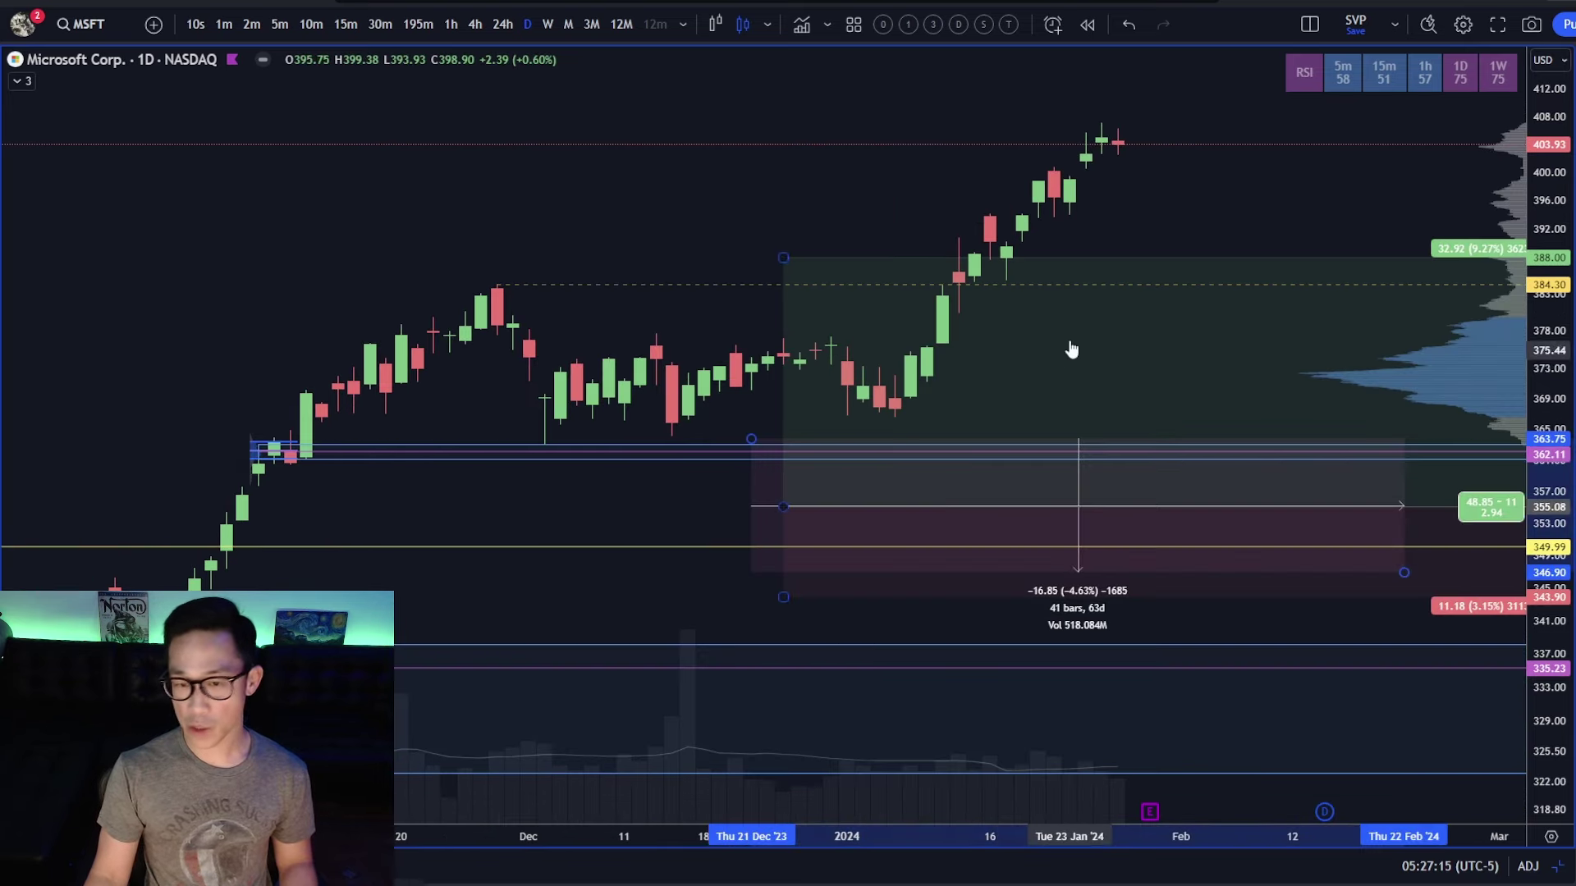
pyautogui.moveTo(1097, 394); pyautogui.dragTo(1125, 252)
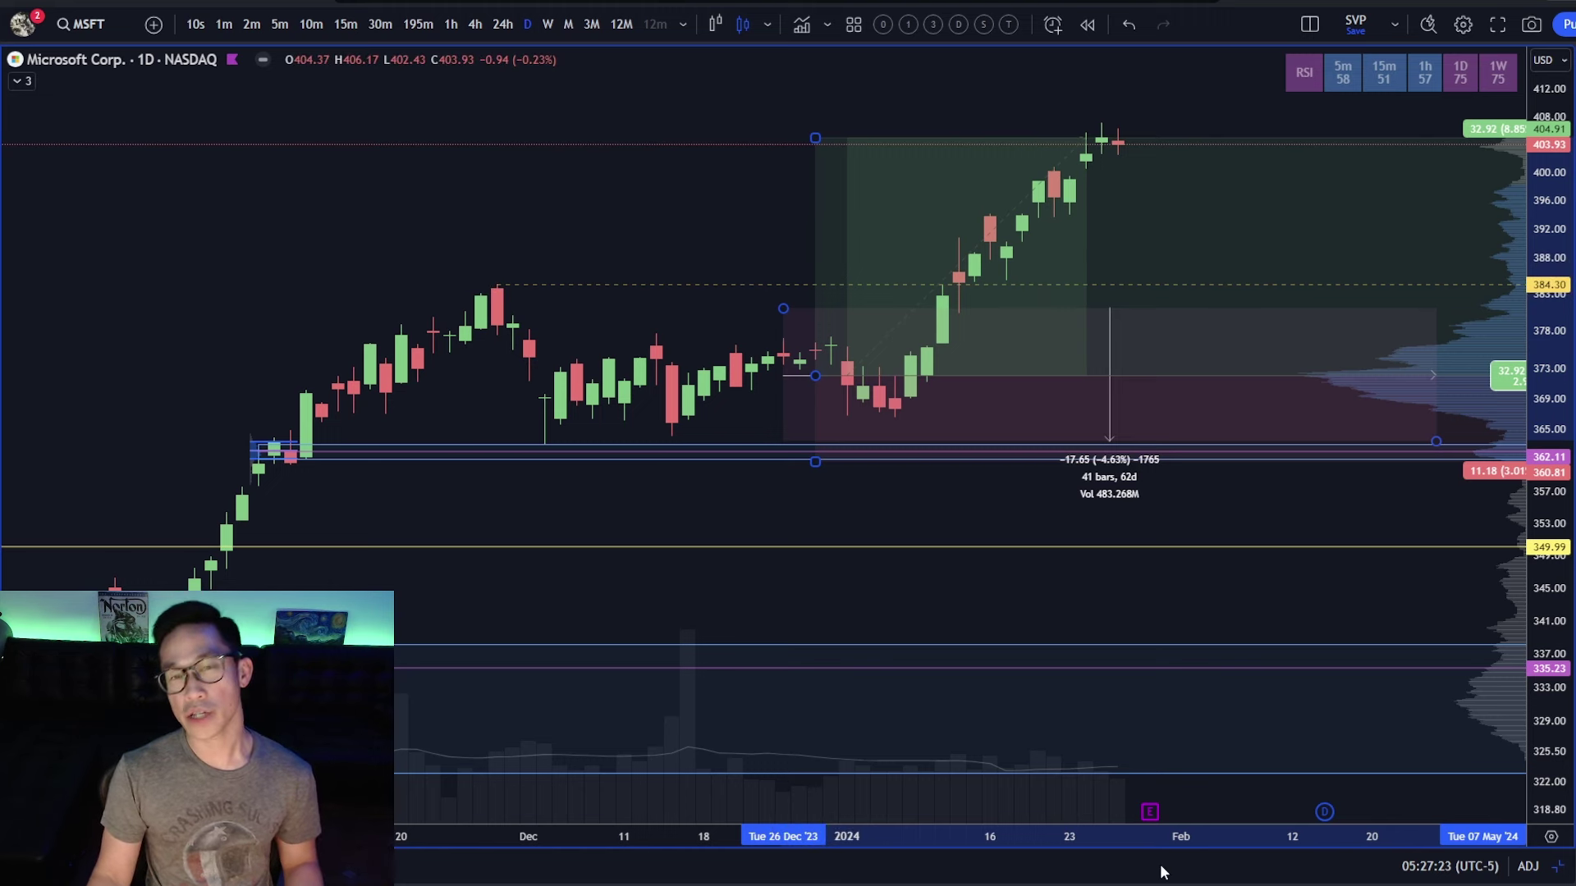
pyautogui.hotkey('ctrl', 'z')
pyautogui.moveTo(1149, 814)
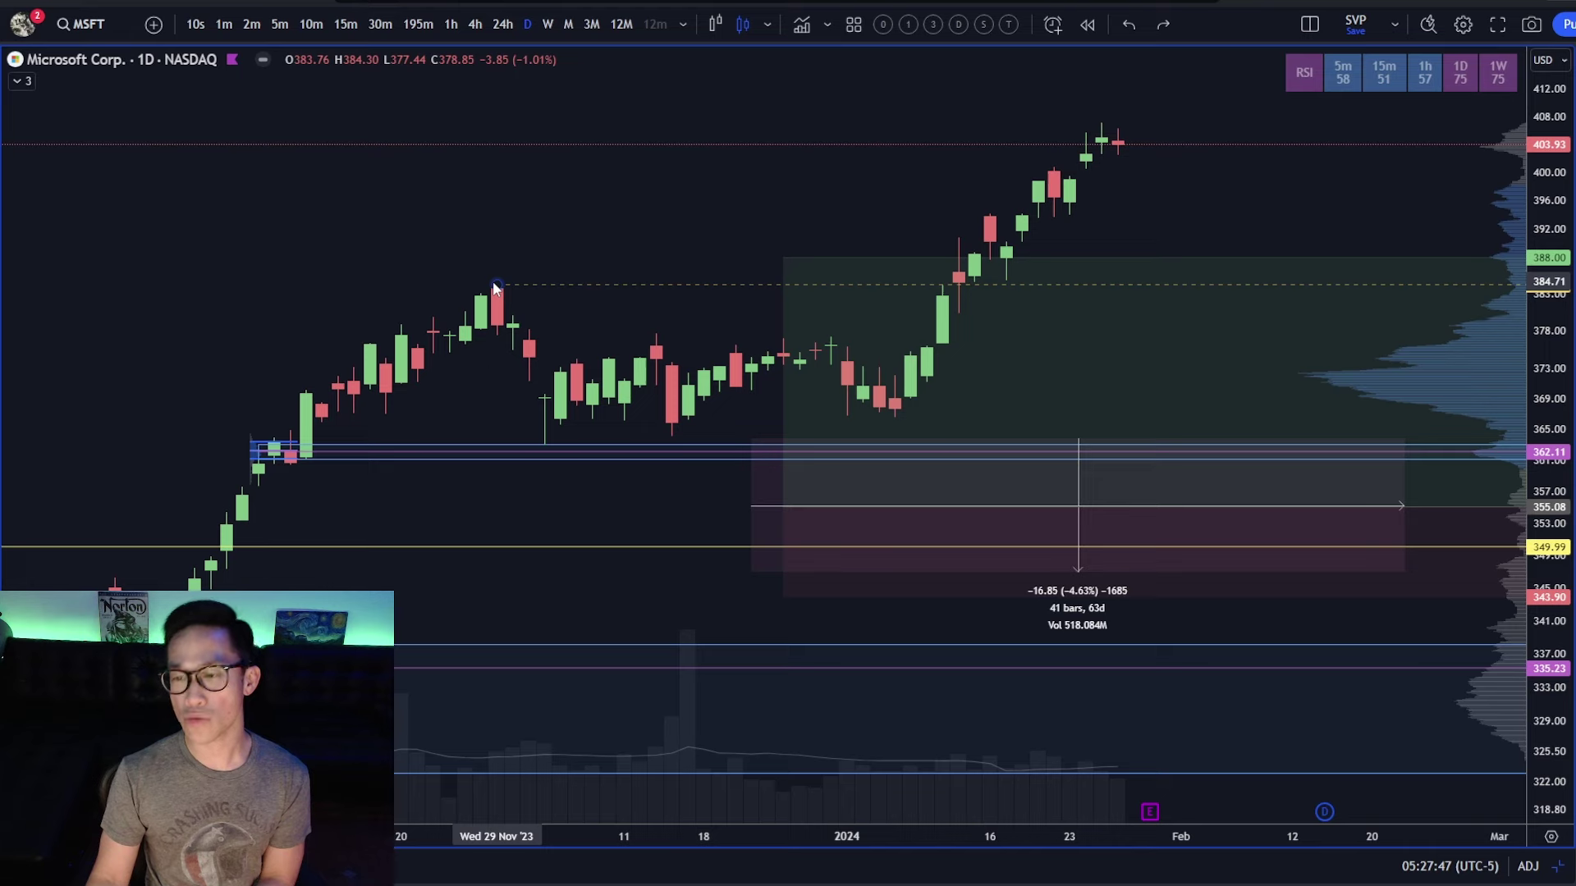
pyautogui.write('15')
pyautogui.press('Return')
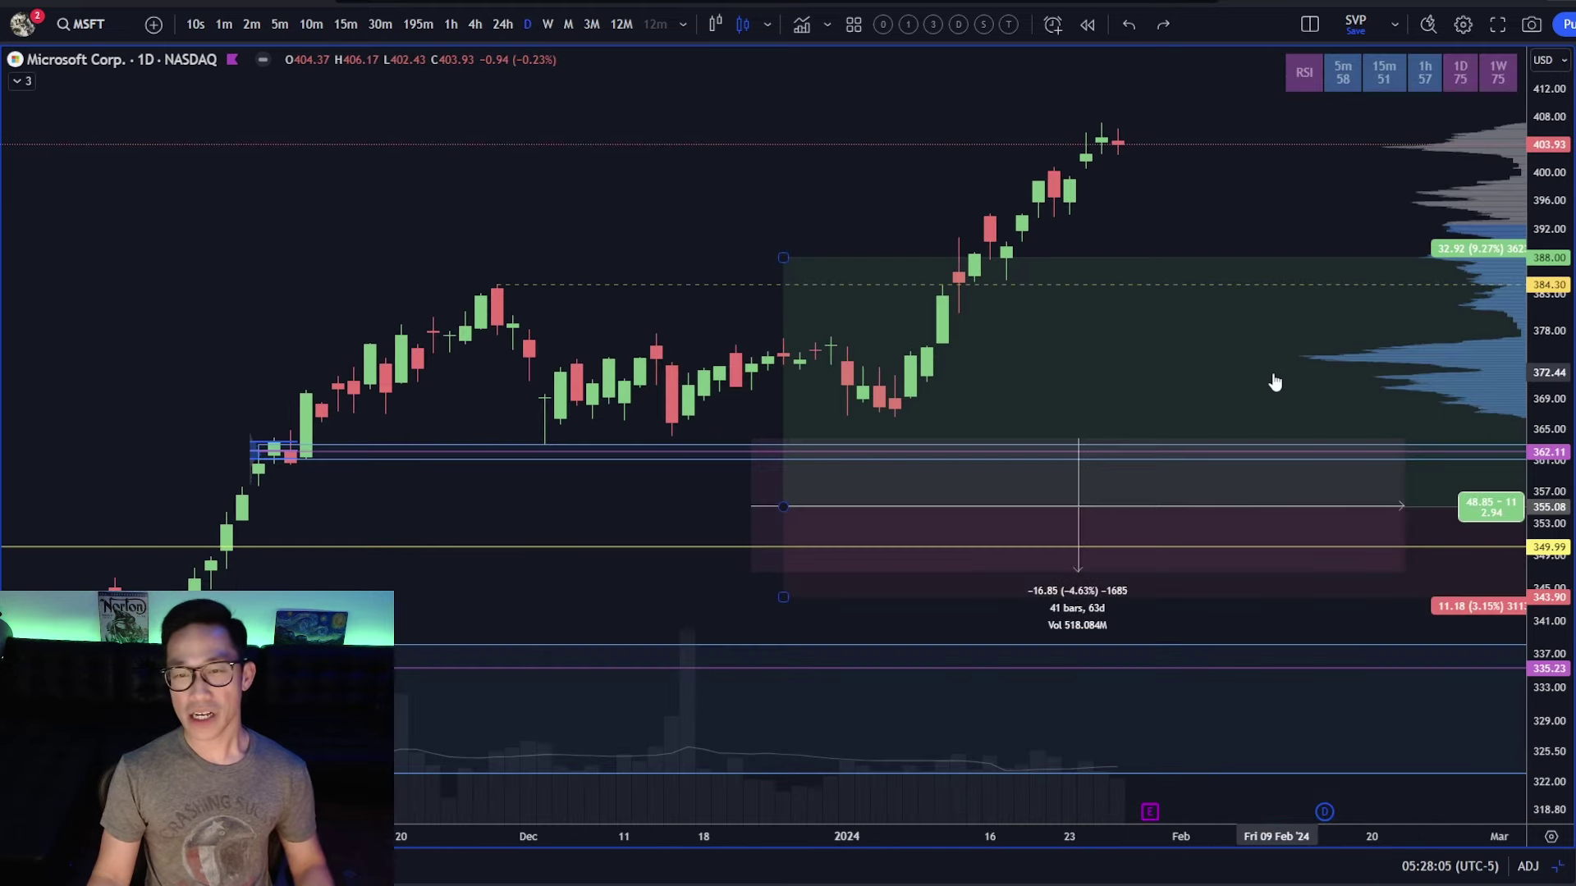
# - Open the Teekay Tankers daily chart and place a dashed horizontal ray at 57.91 at the mid-January high
pyautogui.press('Down')
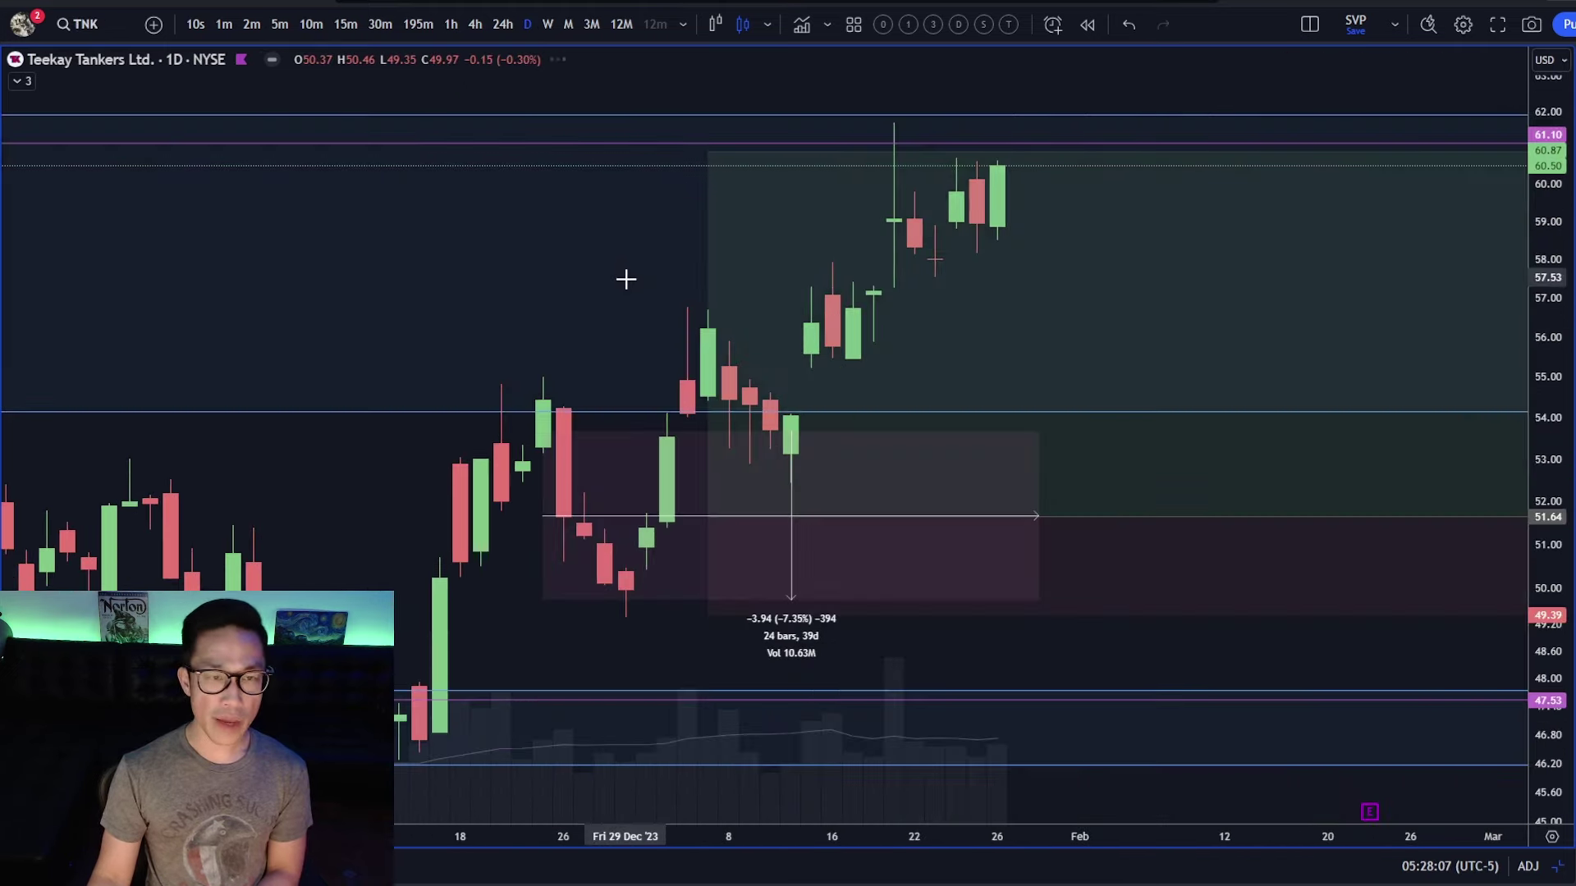
pyautogui.scroll(-2, 996, 334)
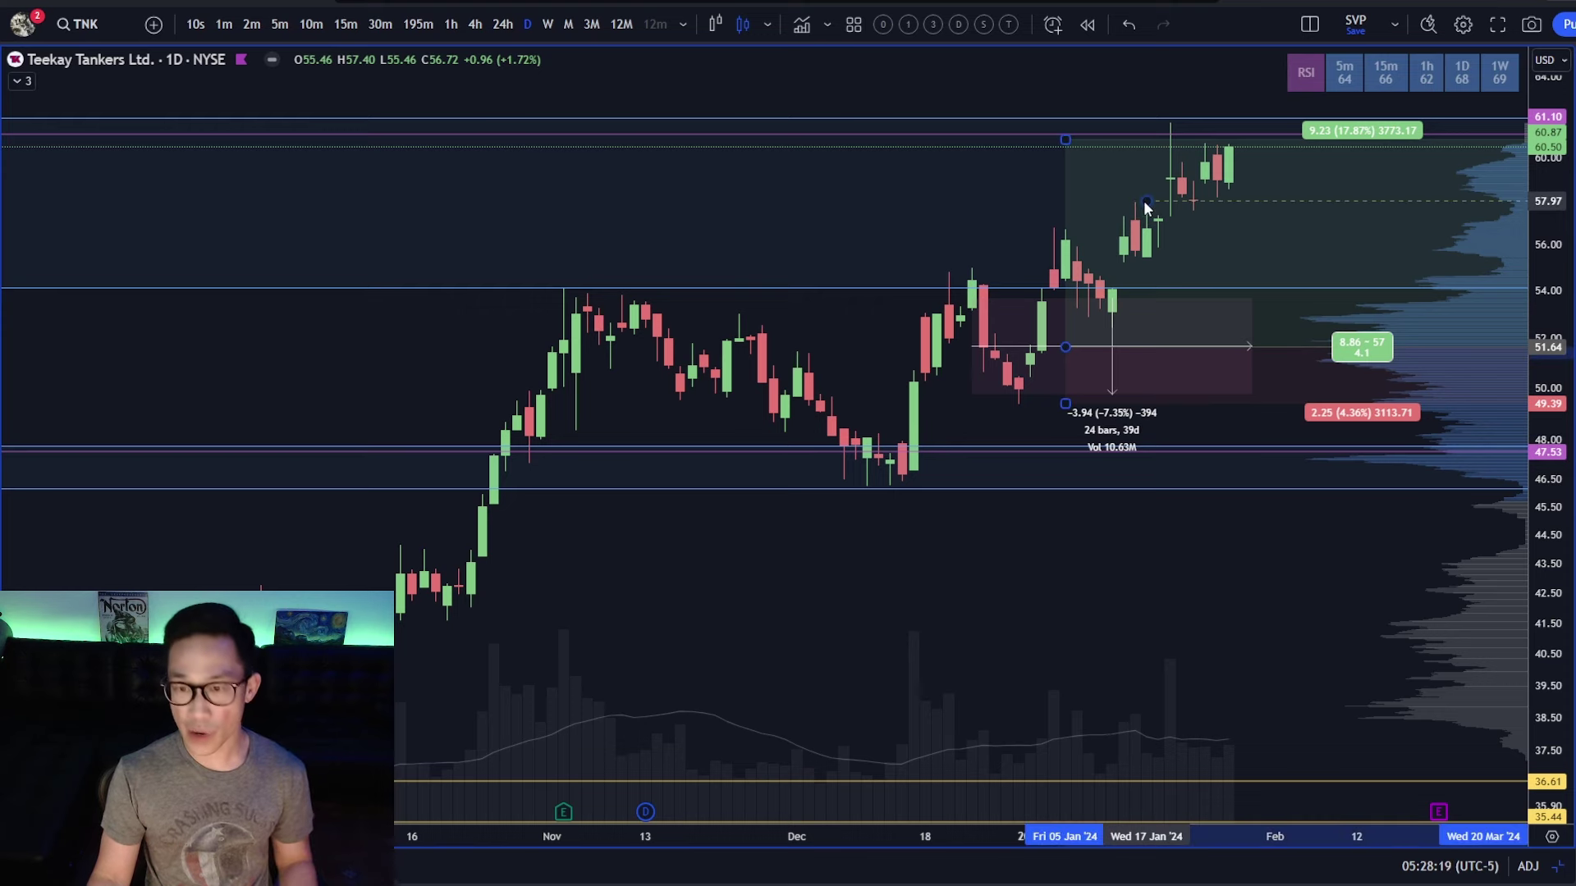
pyautogui.click(1144, 201)
pyautogui.scroll(2, 1172, 236)
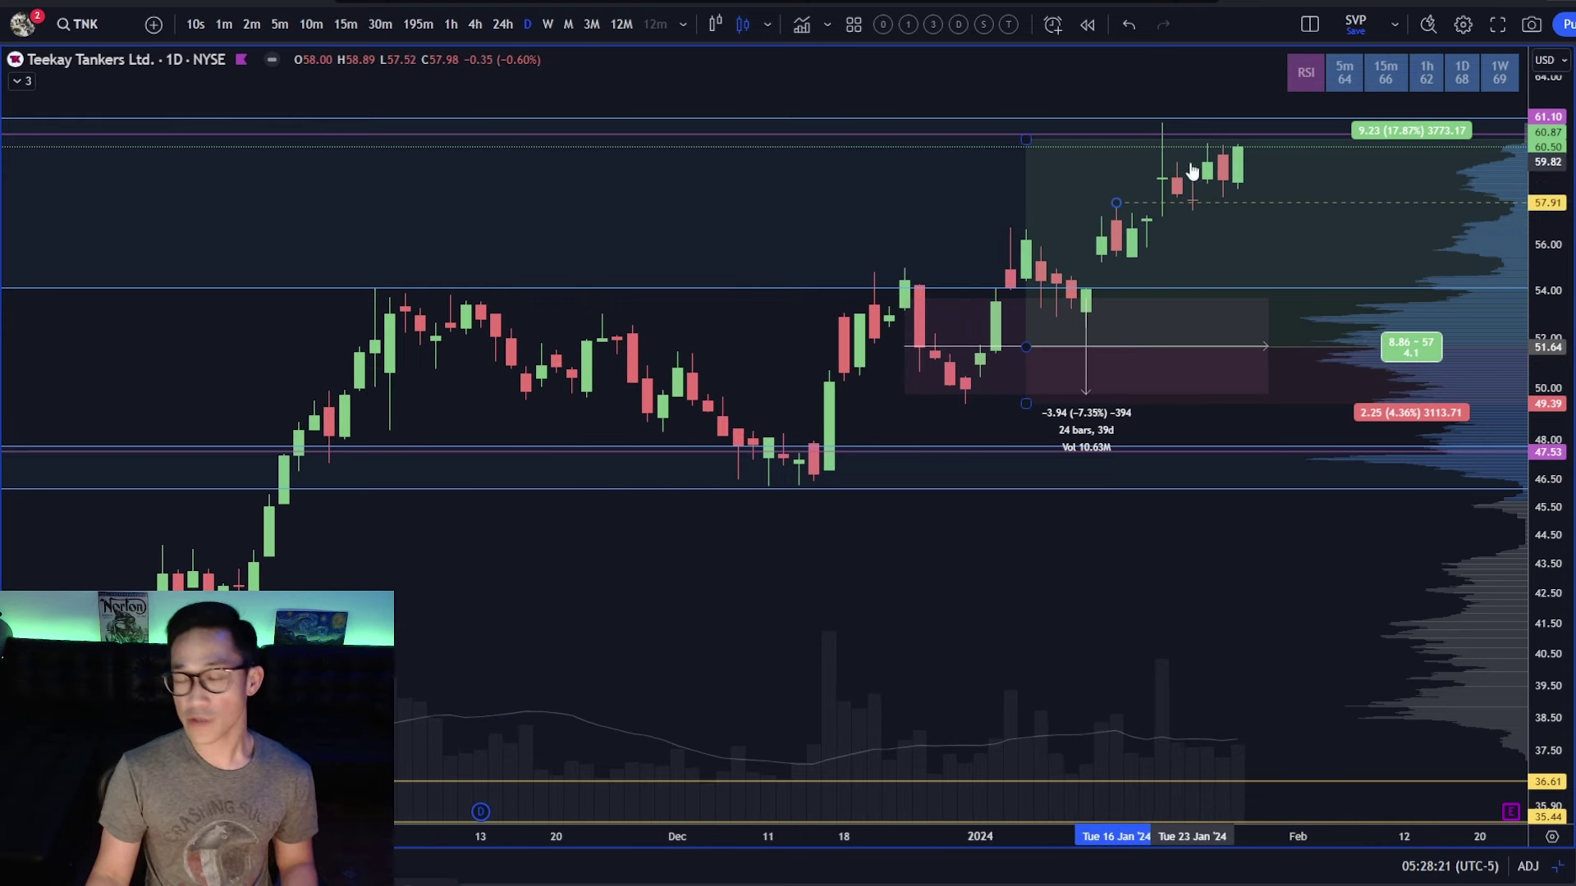
# - Examine Teekay Tankers' multi-year price history up to the recent rise into the upper value area and the long position
pyautogui.scroll(-5, 1161, 211)
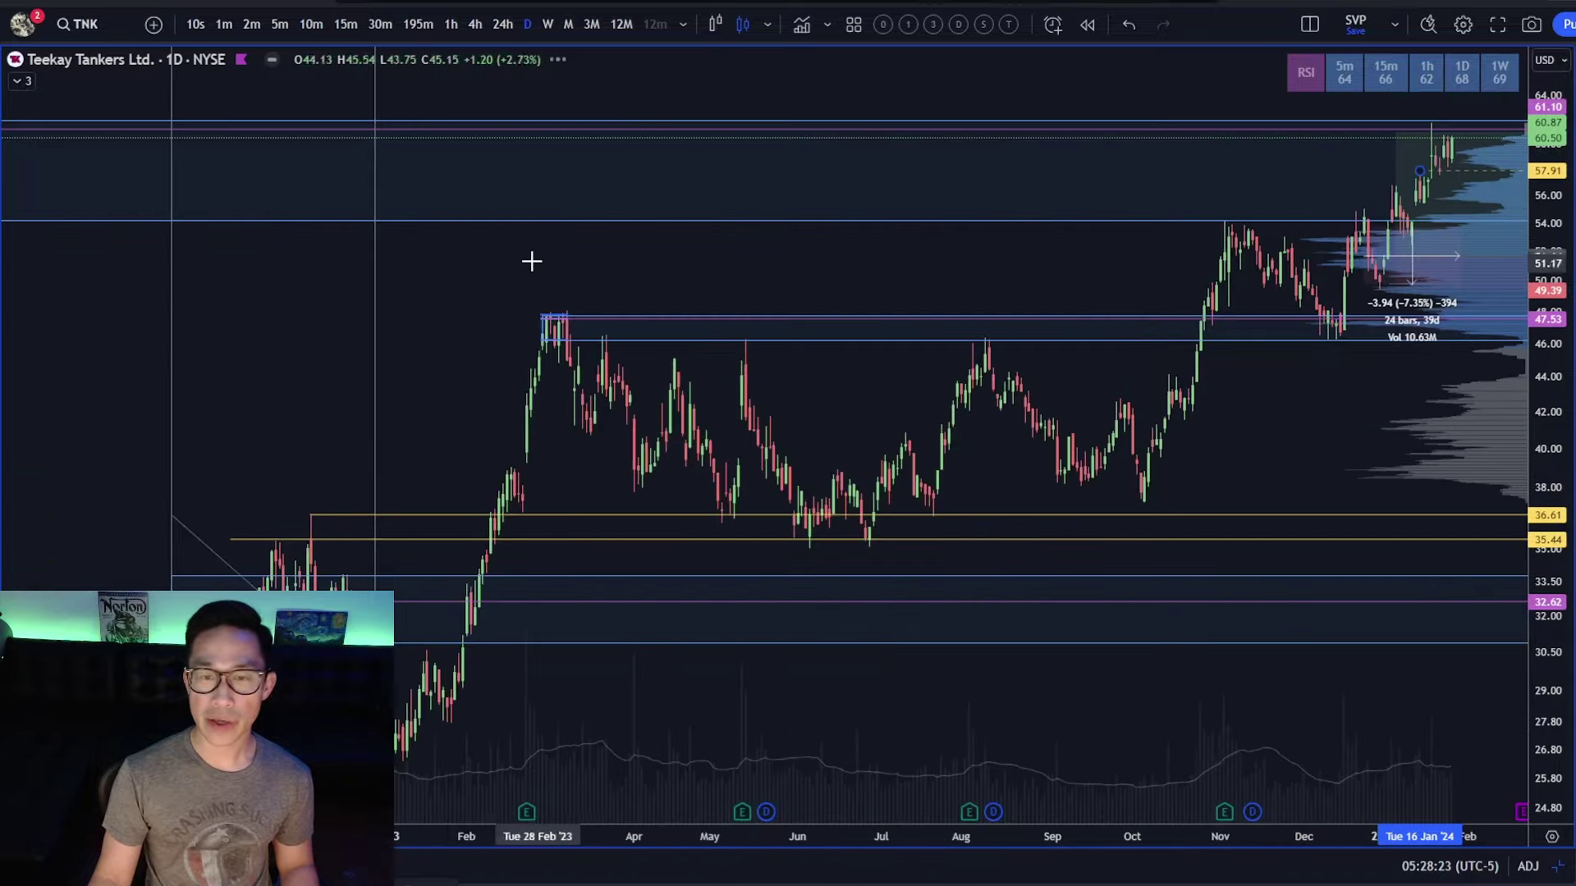
pyautogui.scroll(-10, 503, 253)
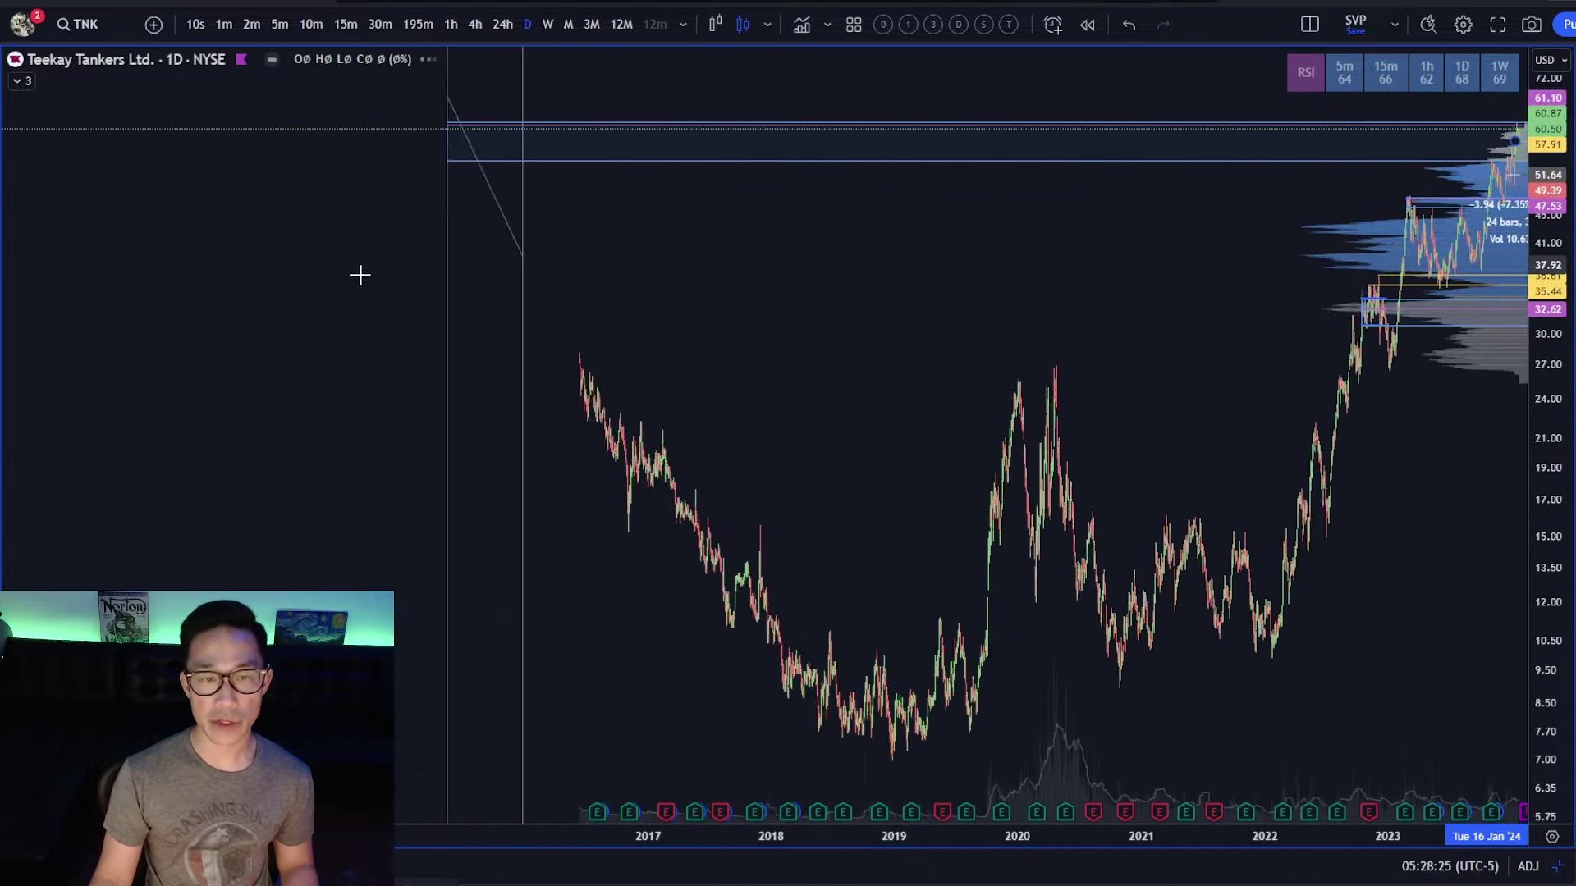
pyautogui.scroll(-2, 360, 274)
pyautogui.moveTo(1174, 482); pyautogui.dragTo(353, 451)
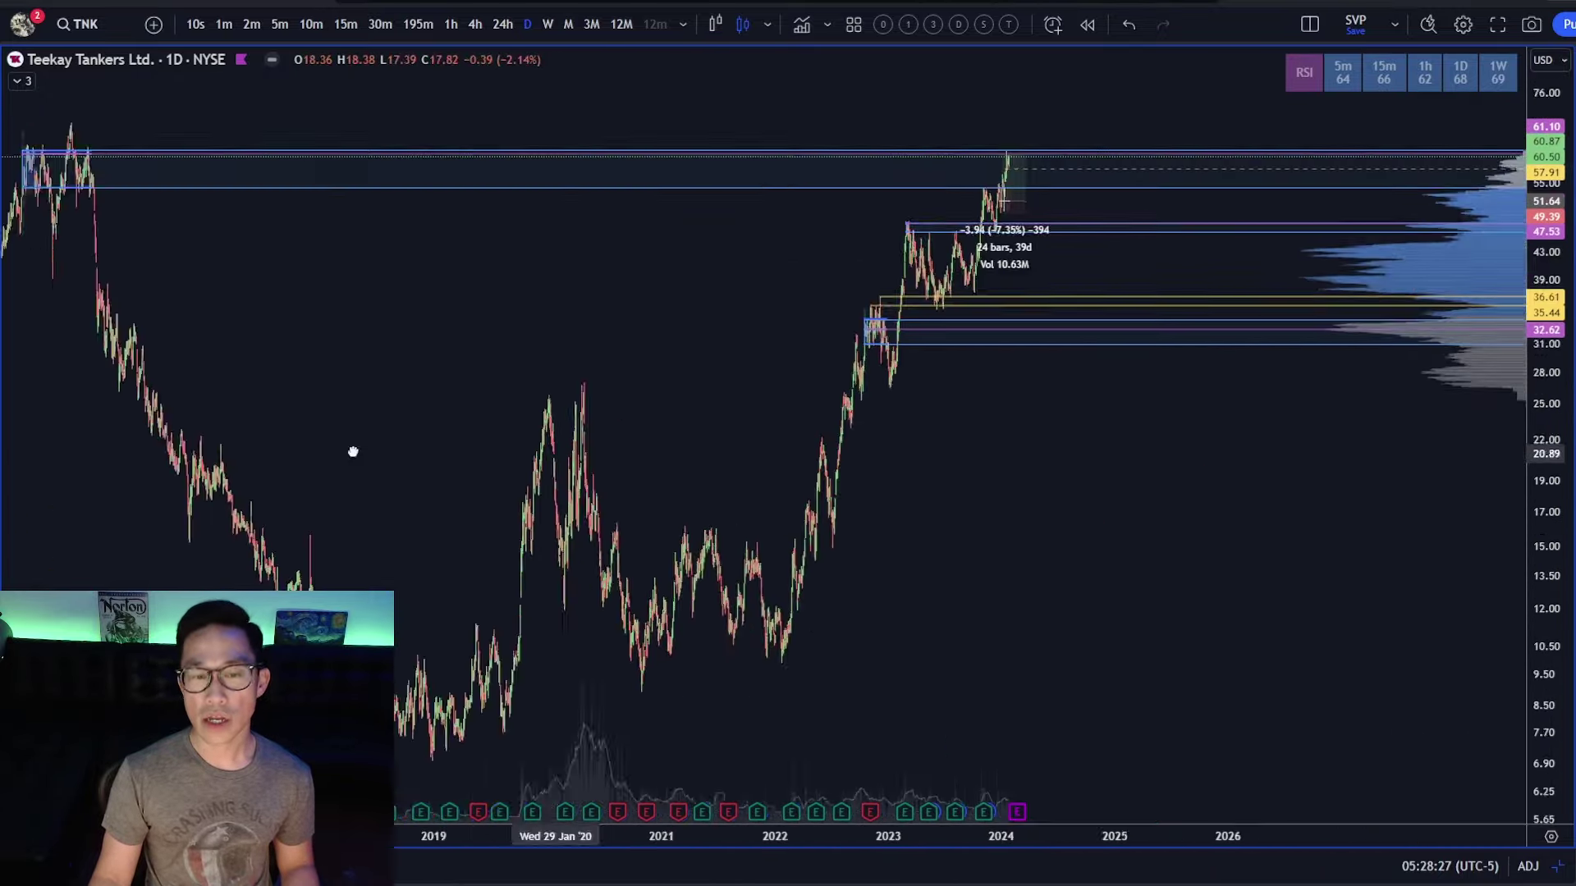
pyautogui.scroll(10, 1094, 274)
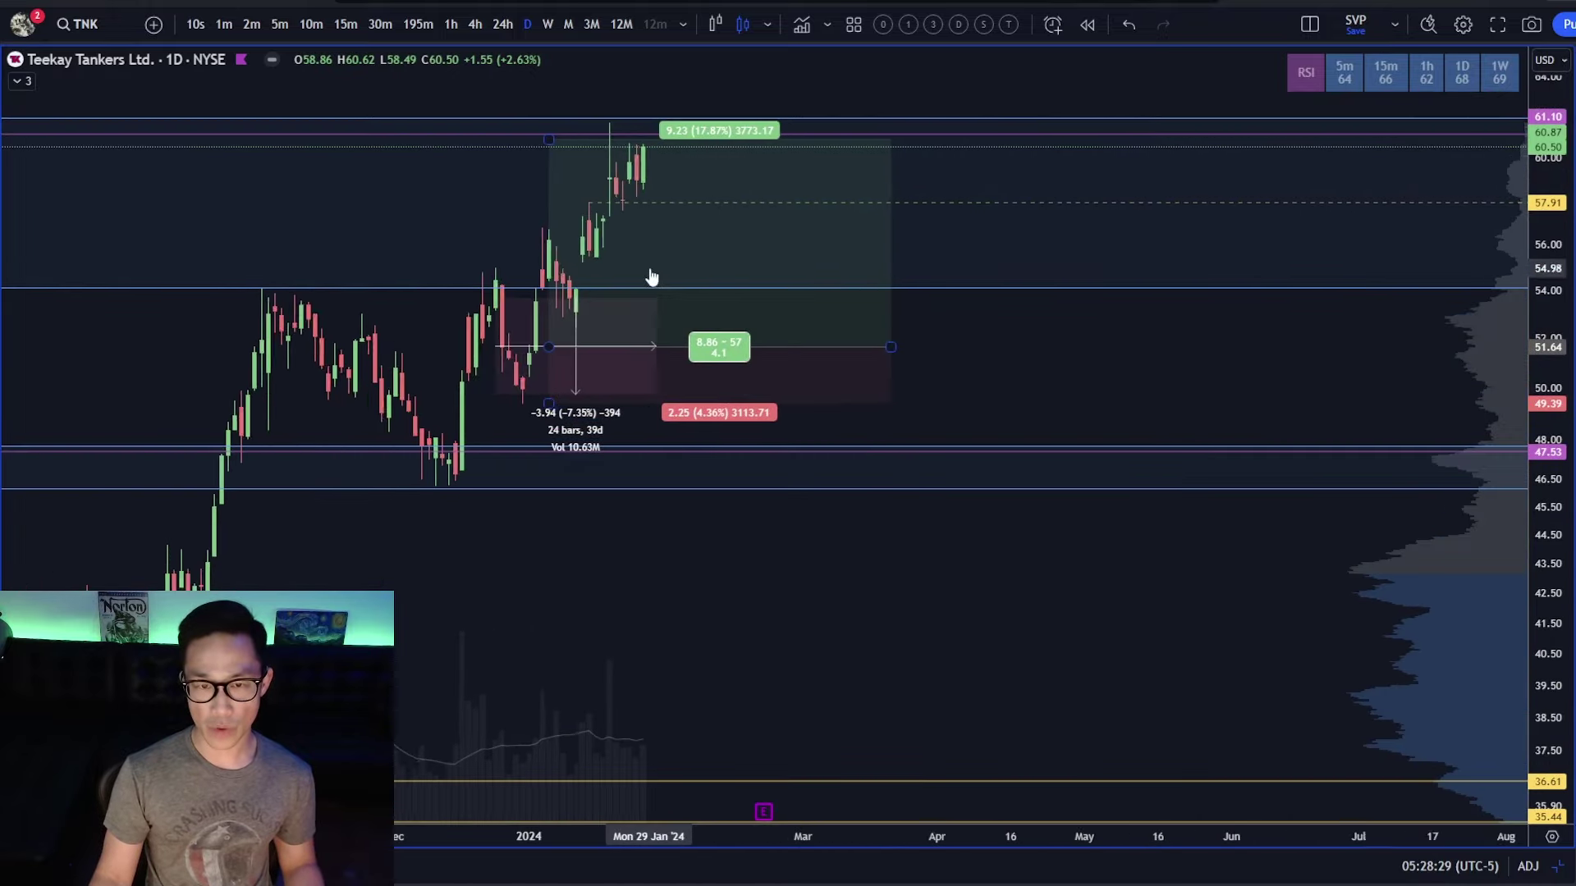
pyautogui.scroll(1, 651, 277)
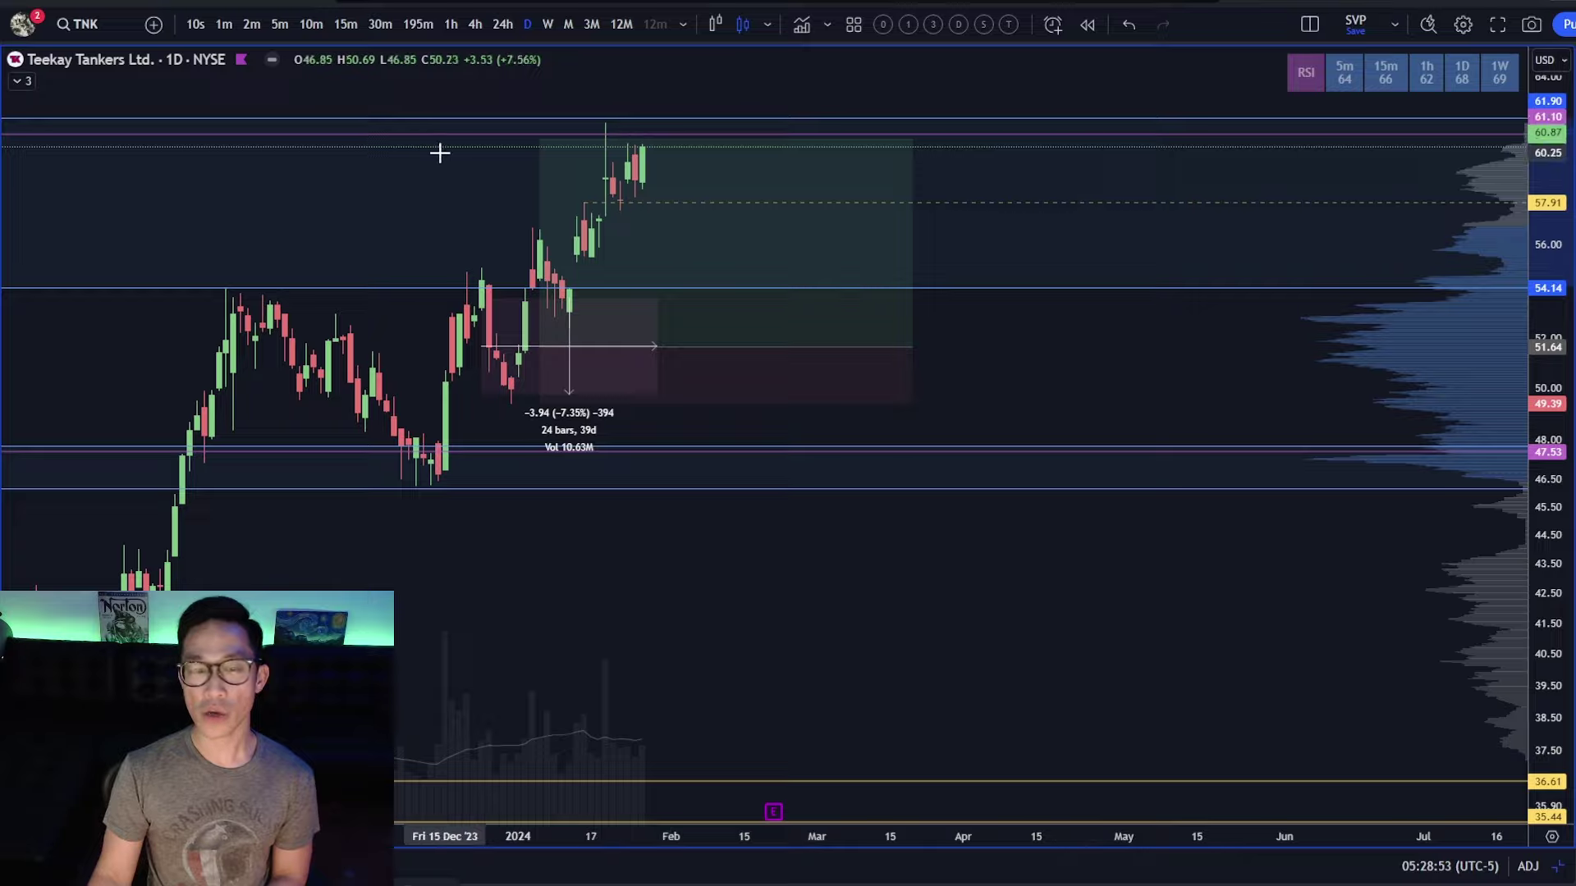
# - Examine the mid-2015 origin of the 54.14 to 61.90 value area and compare it with the current Teekay Tankers price
pyautogui.scroll(-10, 394, 207)
pyautogui.scroll(5, 608, 221)
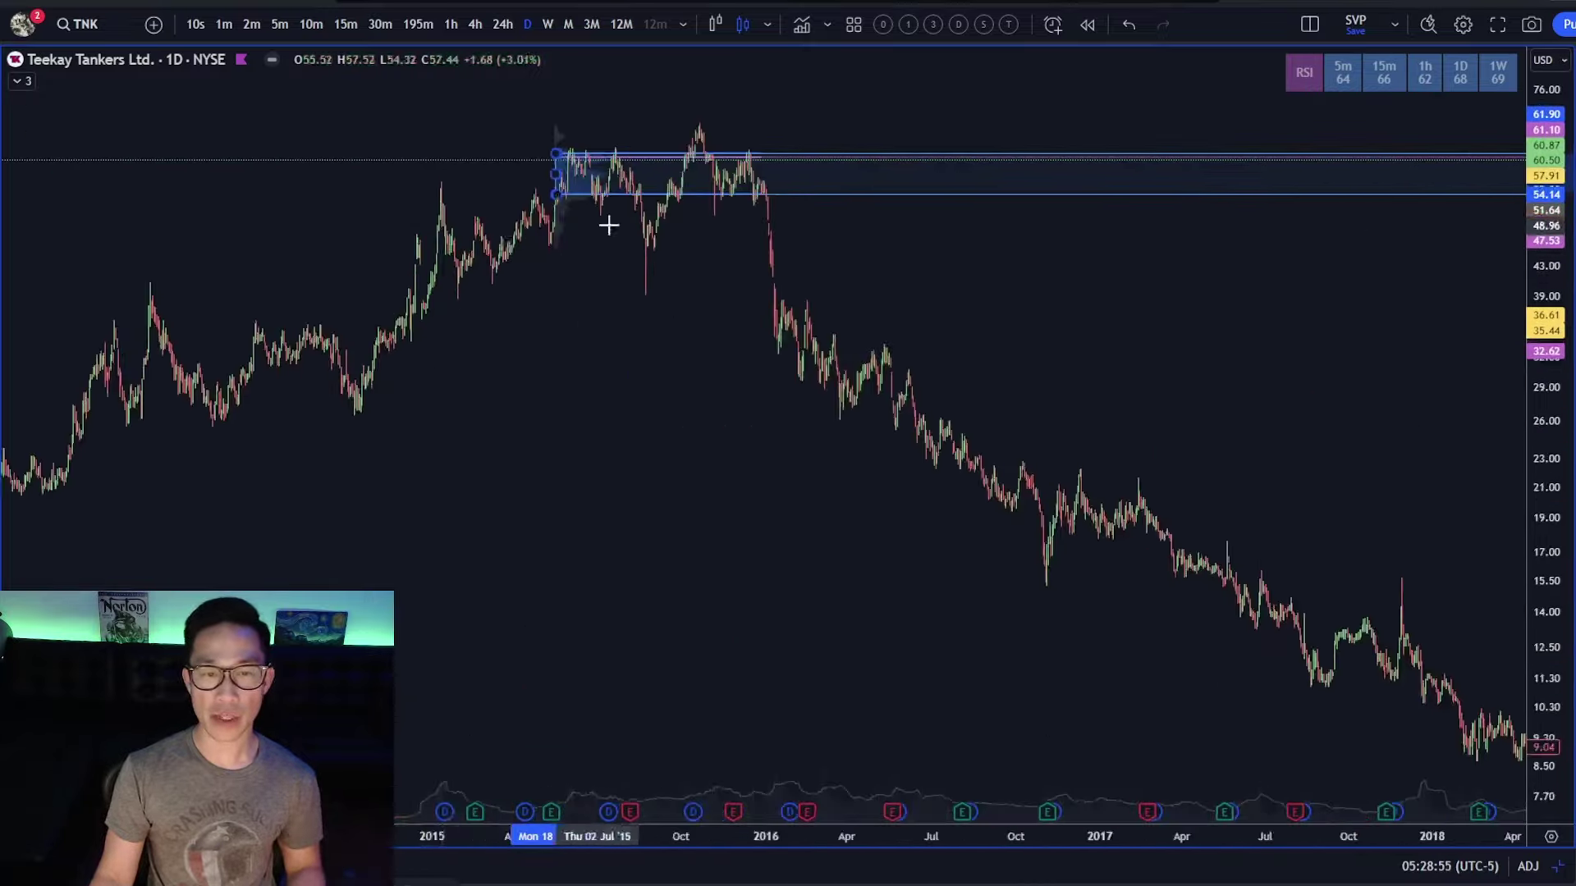
pyautogui.scroll(4, 781, 140)
pyautogui.scroll(-4, 639, 308)
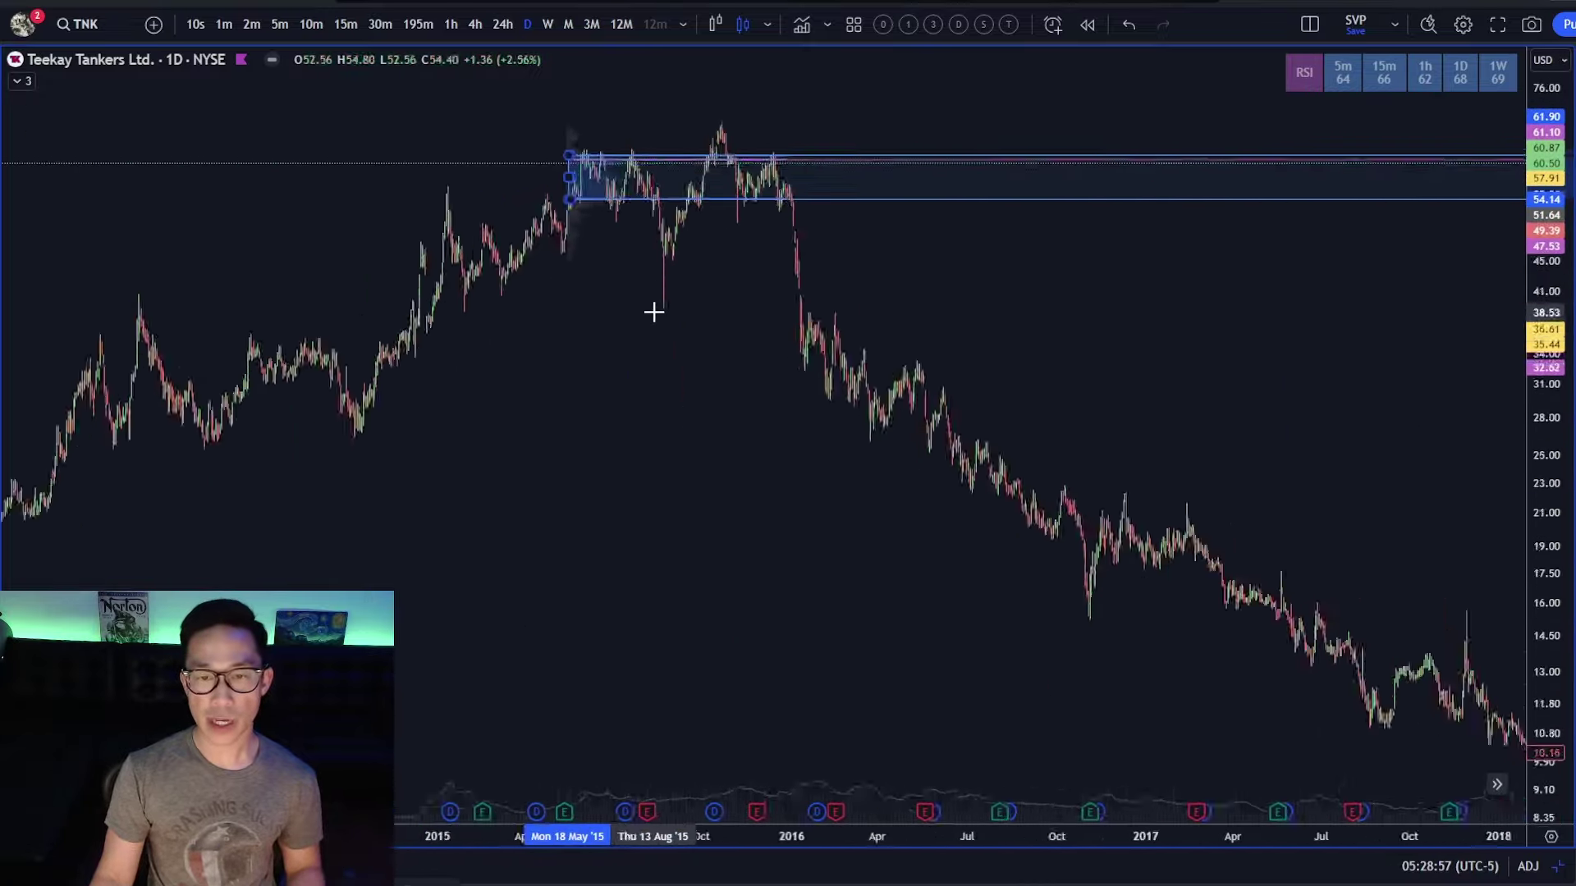
pyautogui.hscroll(10, 903, 320)
pyautogui.scroll(8, 1038, 203)
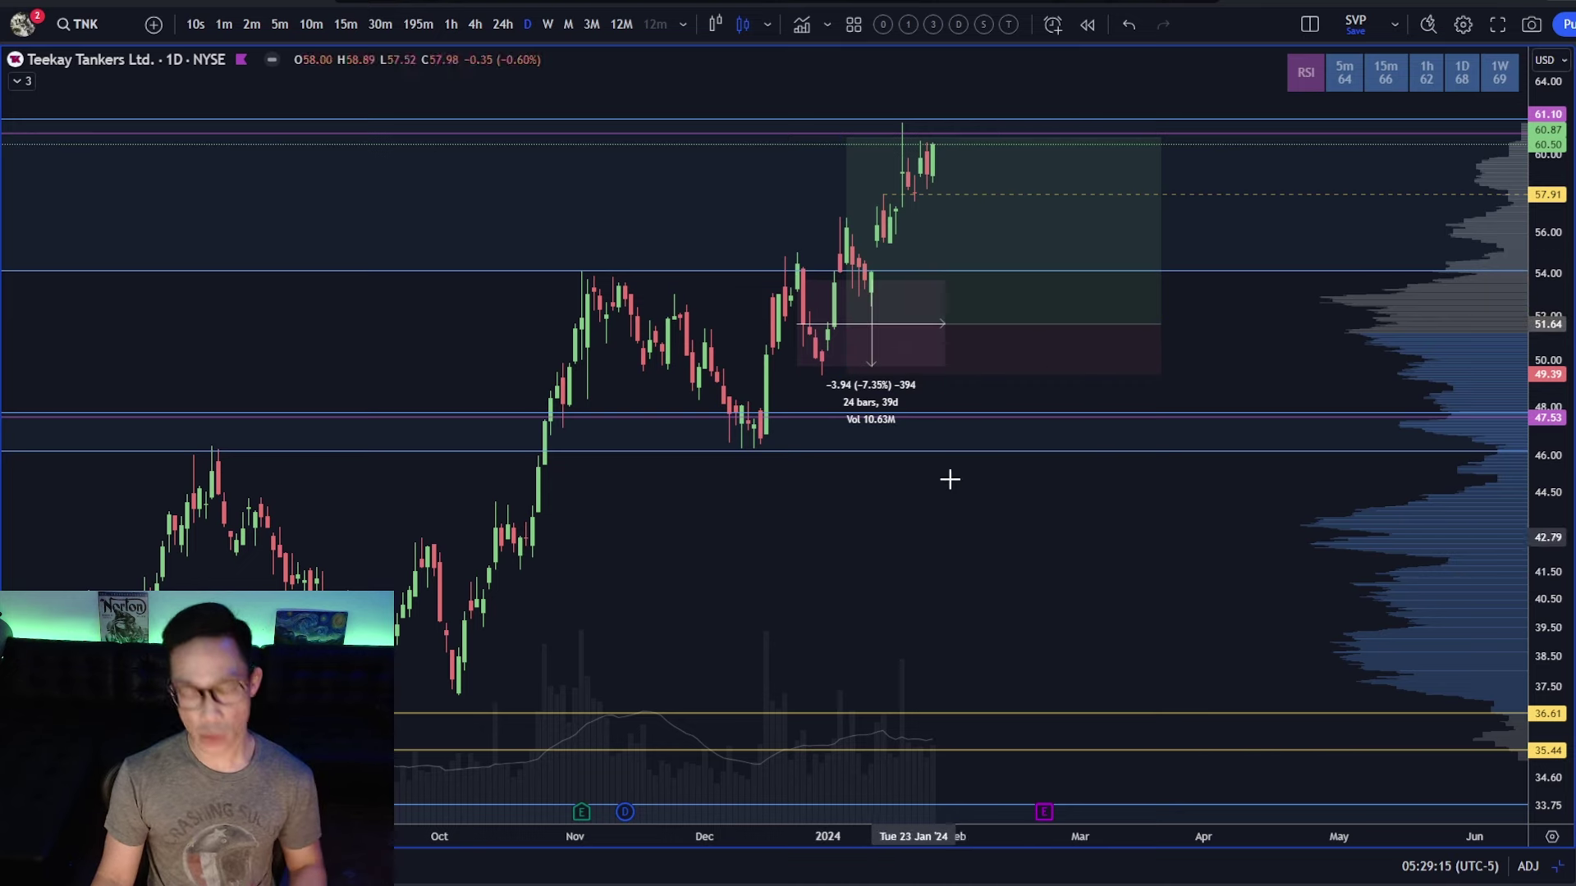
pyautogui.write('w')
pyautogui.press('Return')
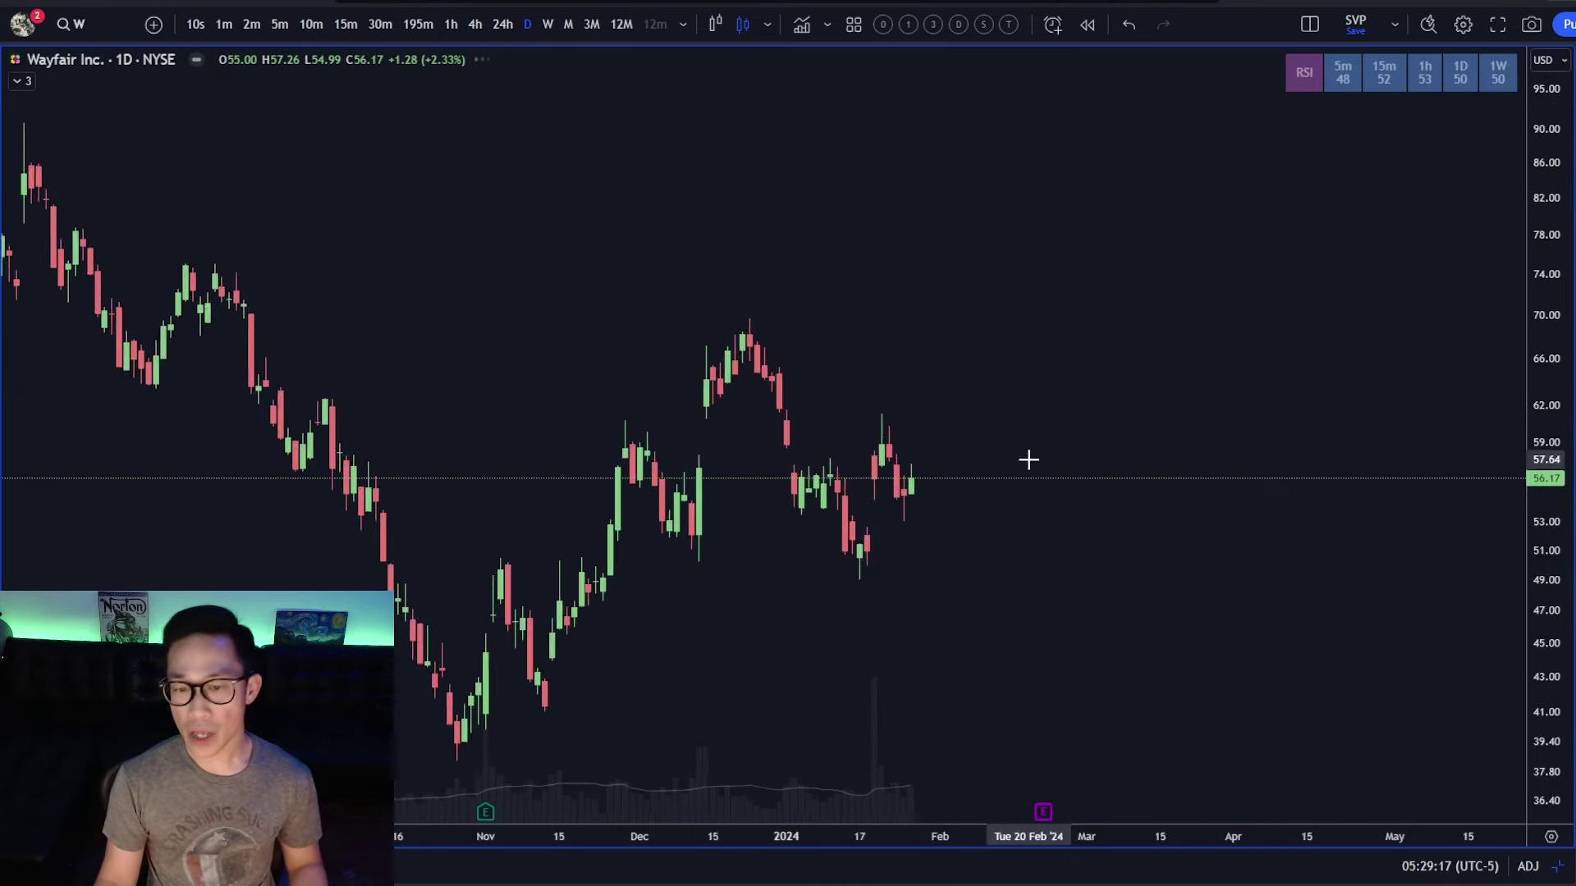
pyautogui.press('1')
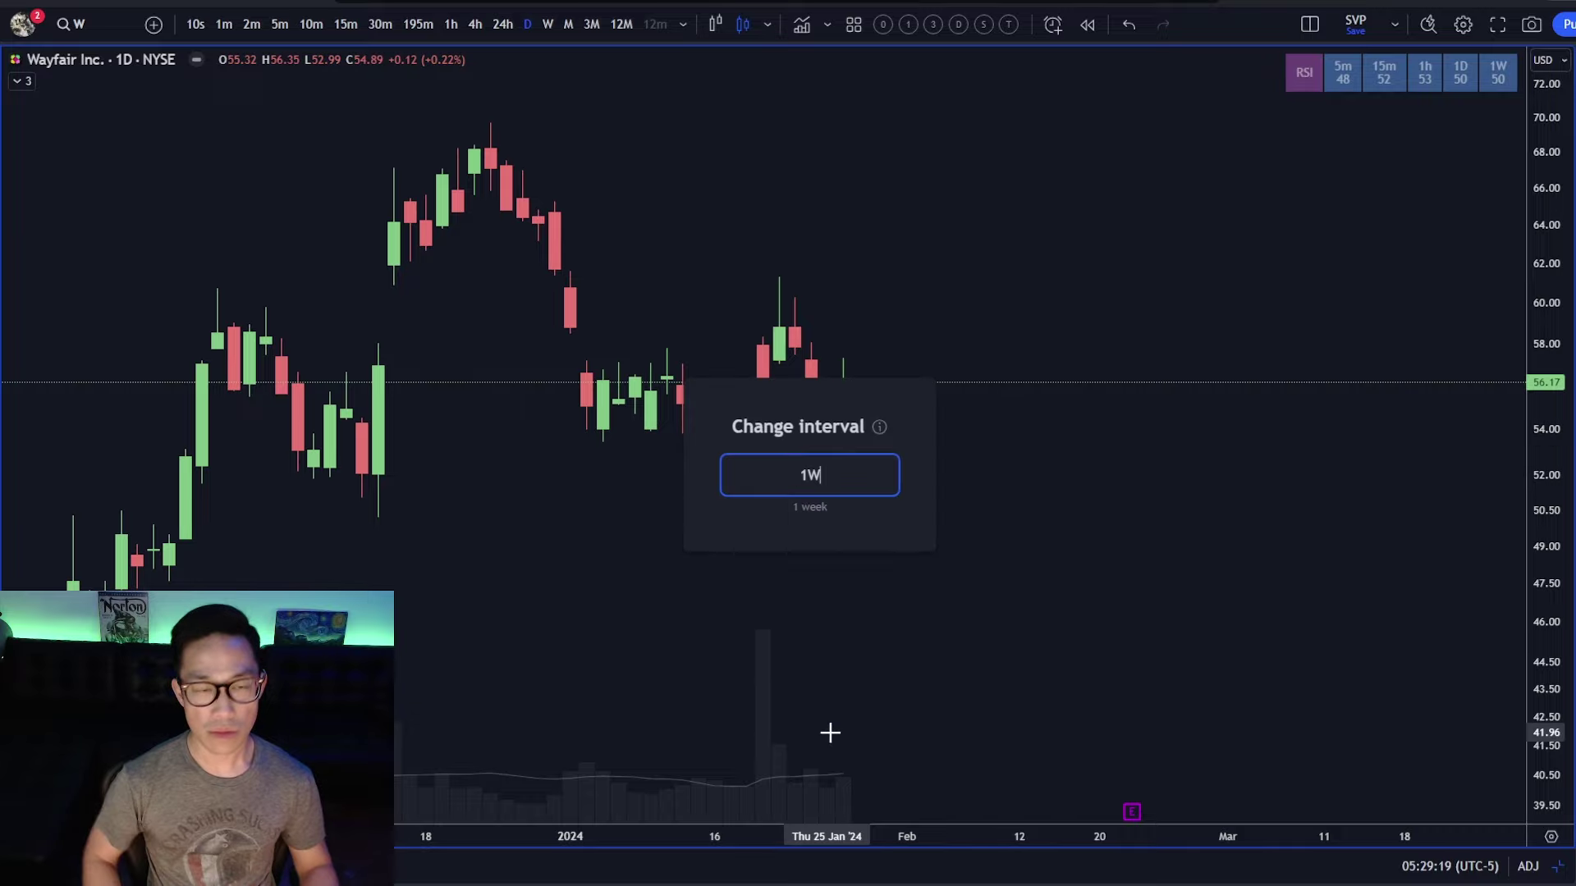
pyautogui.press('Escape')
pyautogui.hotkey('ctrl', 'z')
# - View Teekay Tankers on the weekly interval around the recent rally with the chart drawings shown
pyautogui.write('1w')
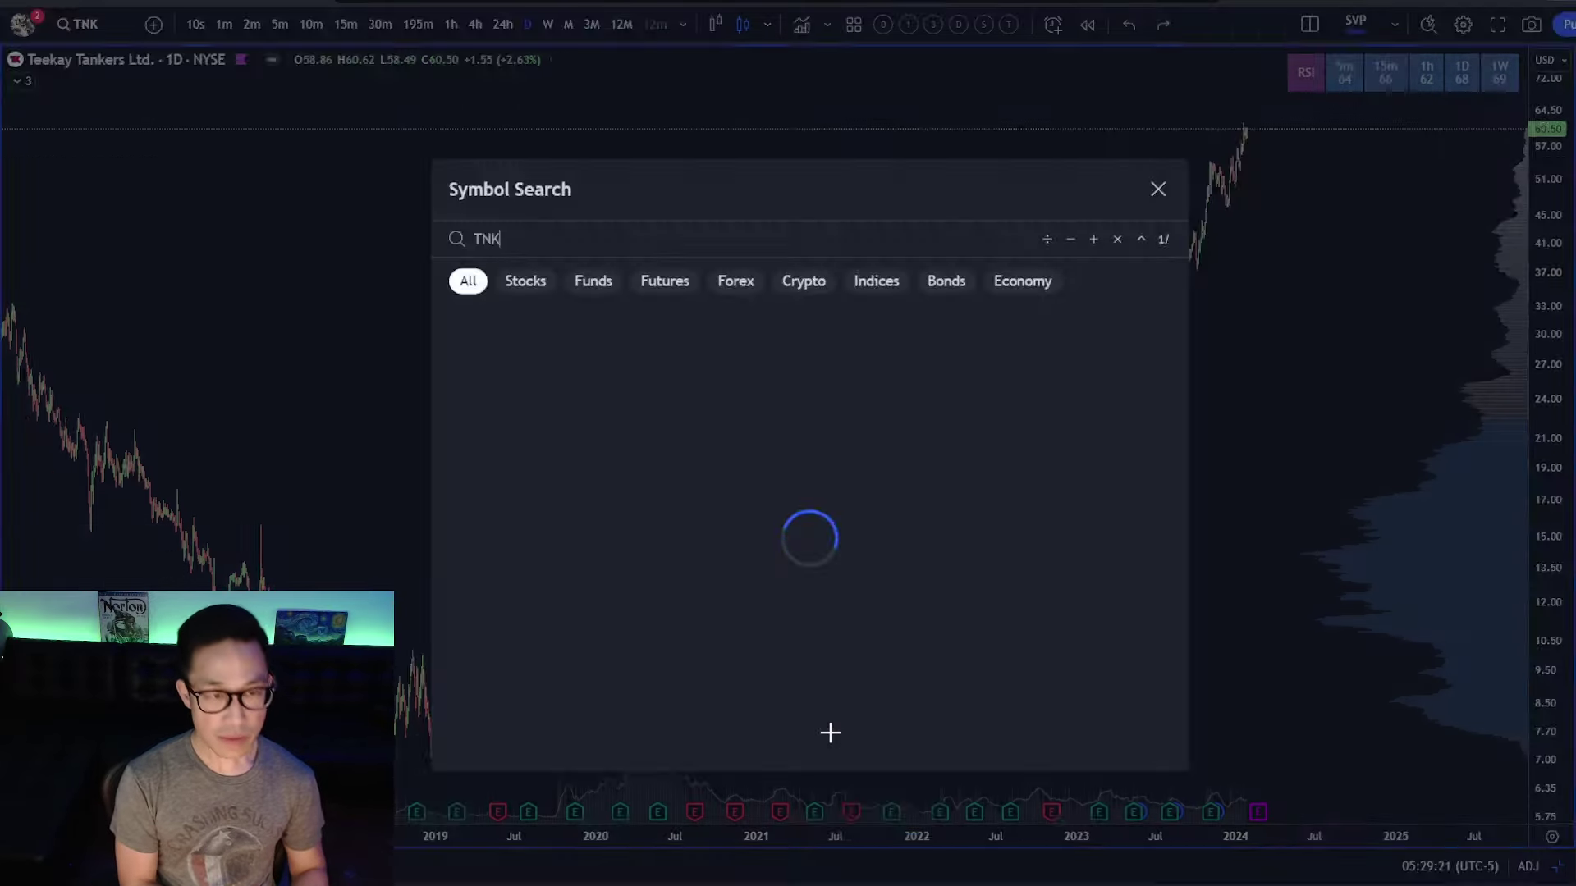
pyautogui.press('Return')
pyautogui.scroll(10, 1226, 328)
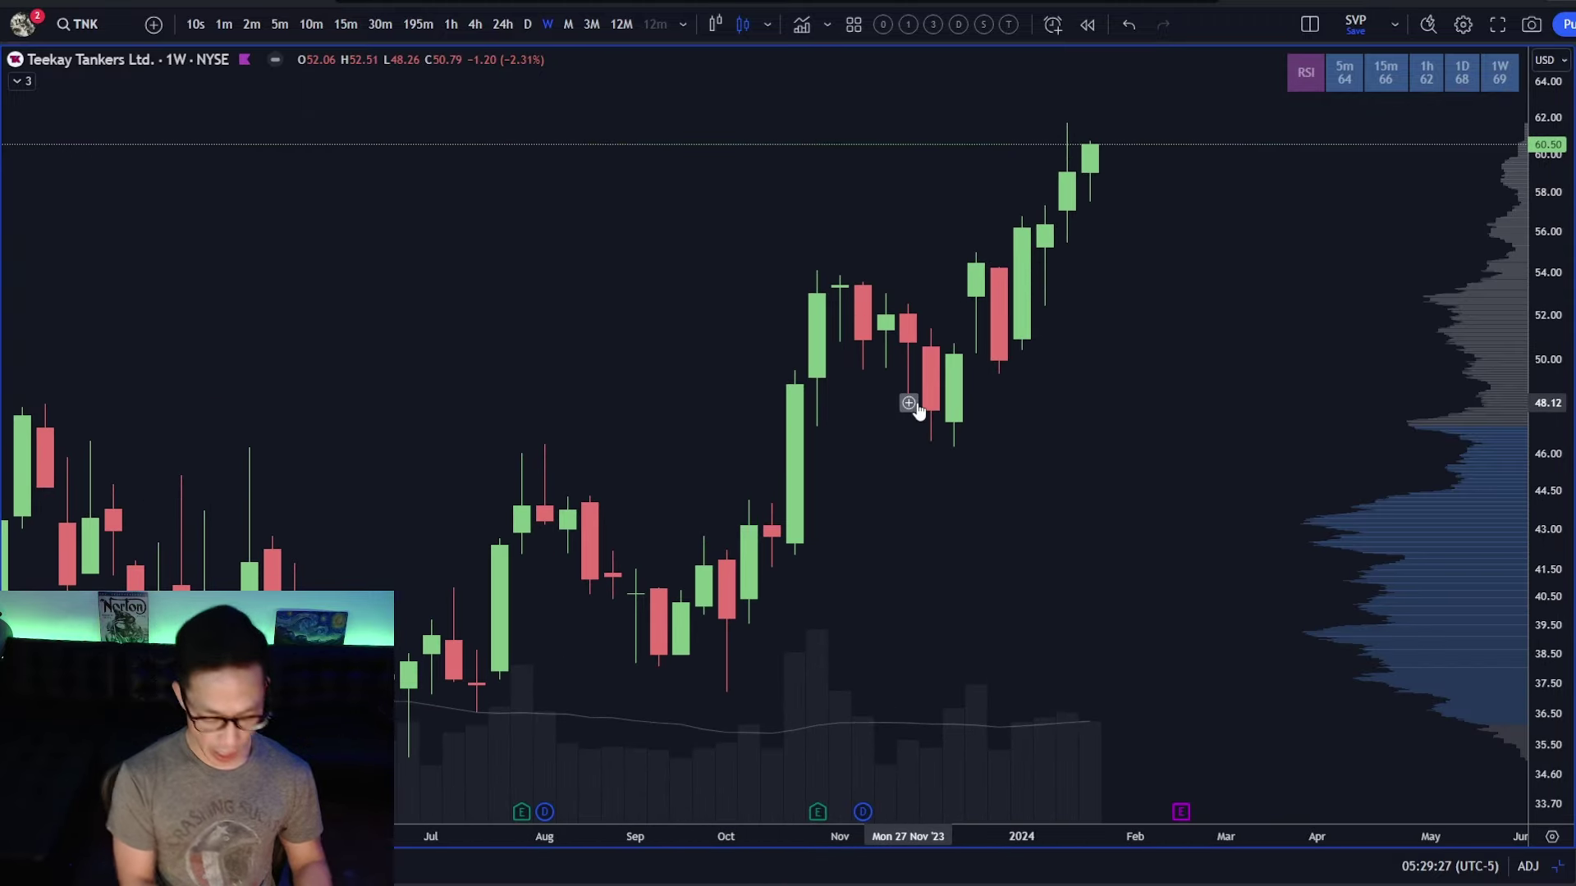
pyautogui.hotkey('ctrl', 'alt', 'h')
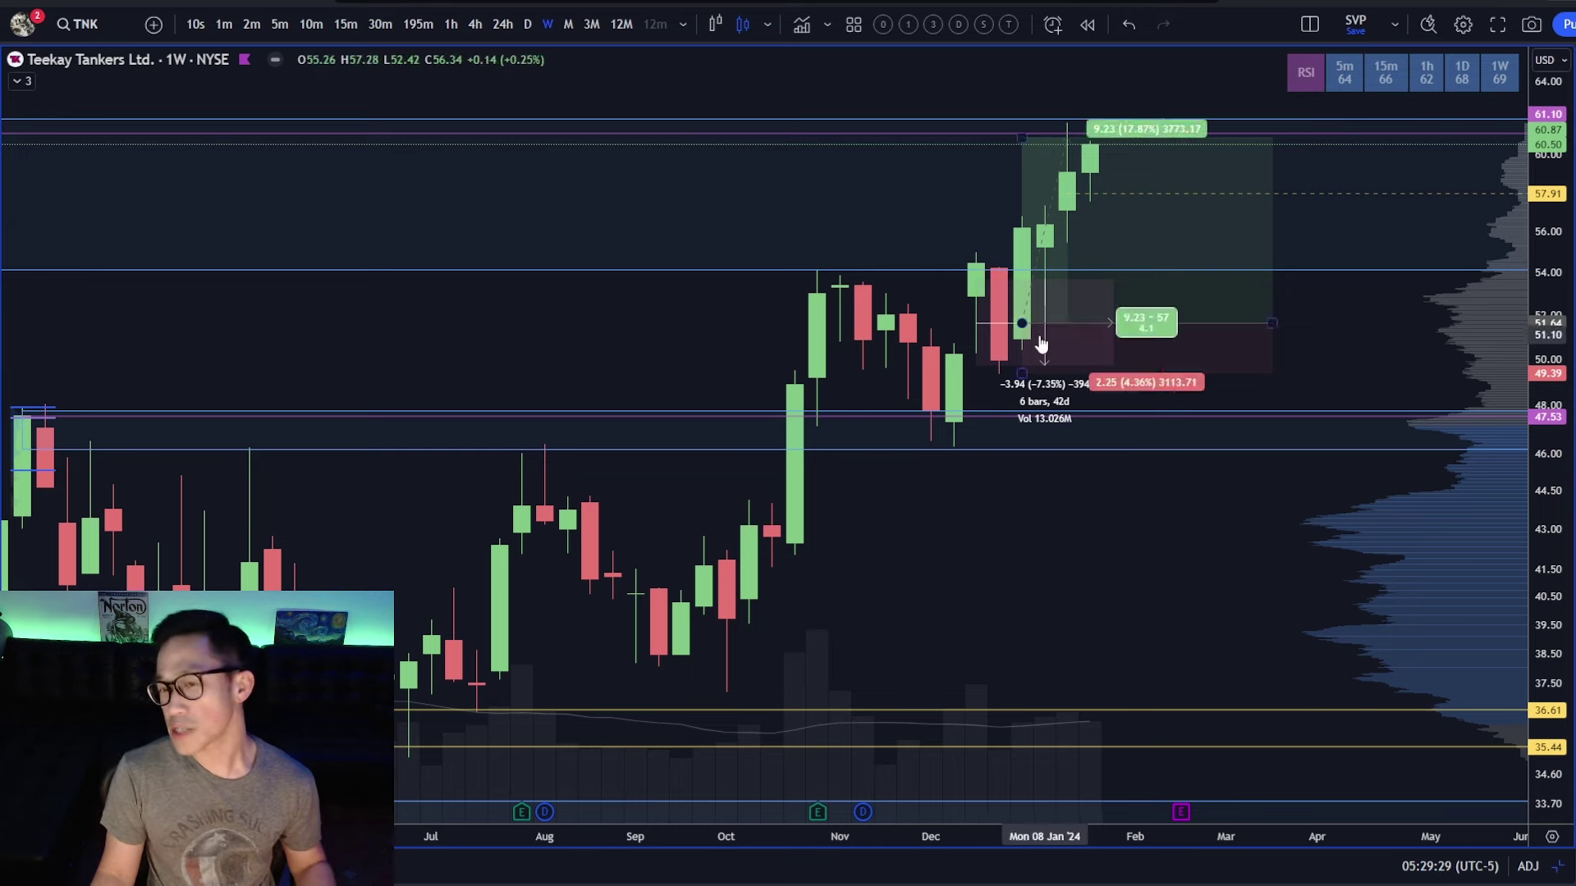
# - Return the chart to the daily interval and open the VanEck Gold Miners ETF (GDX)
pyautogui.press('d')
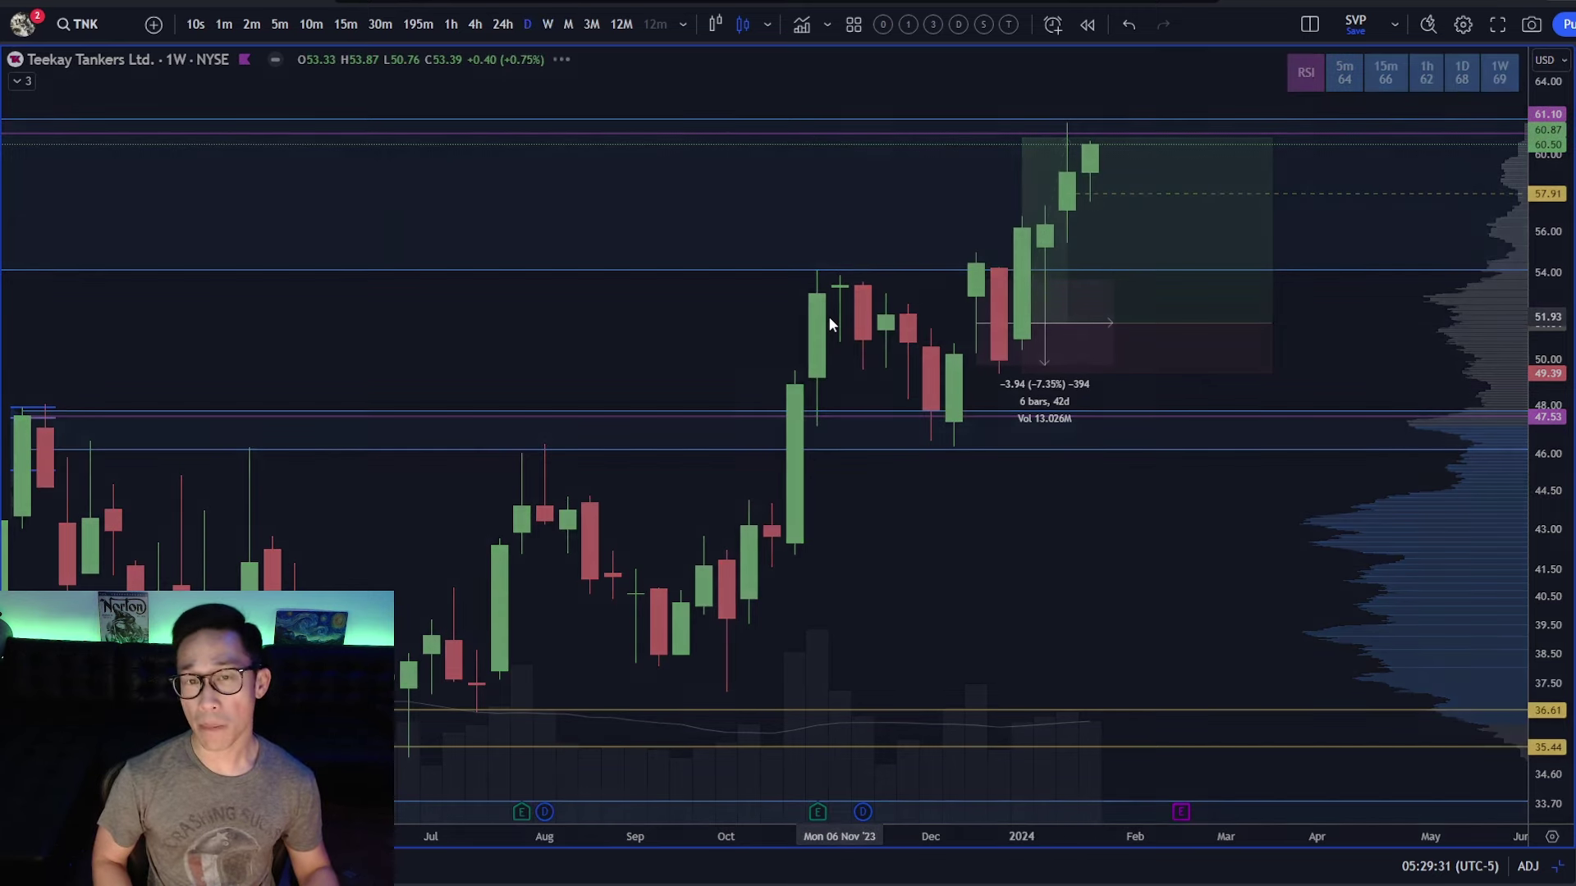
pyautogui.press('Return')
pyautogui.scroll(-3, 729, 349)
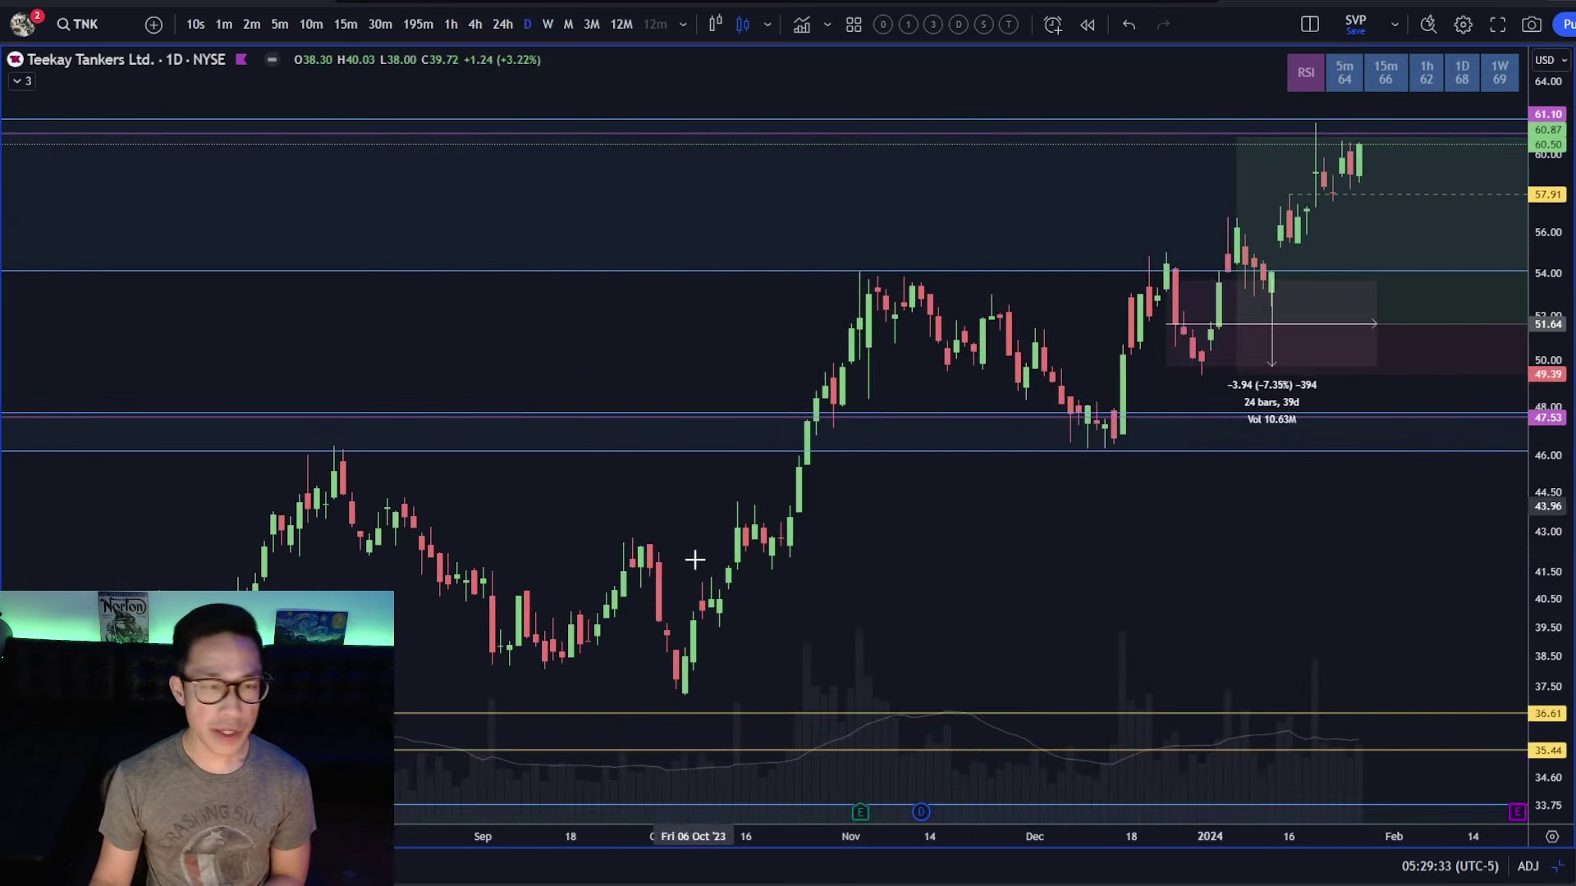
pyautogui.write('GDX')
pyautogui.press('Return')
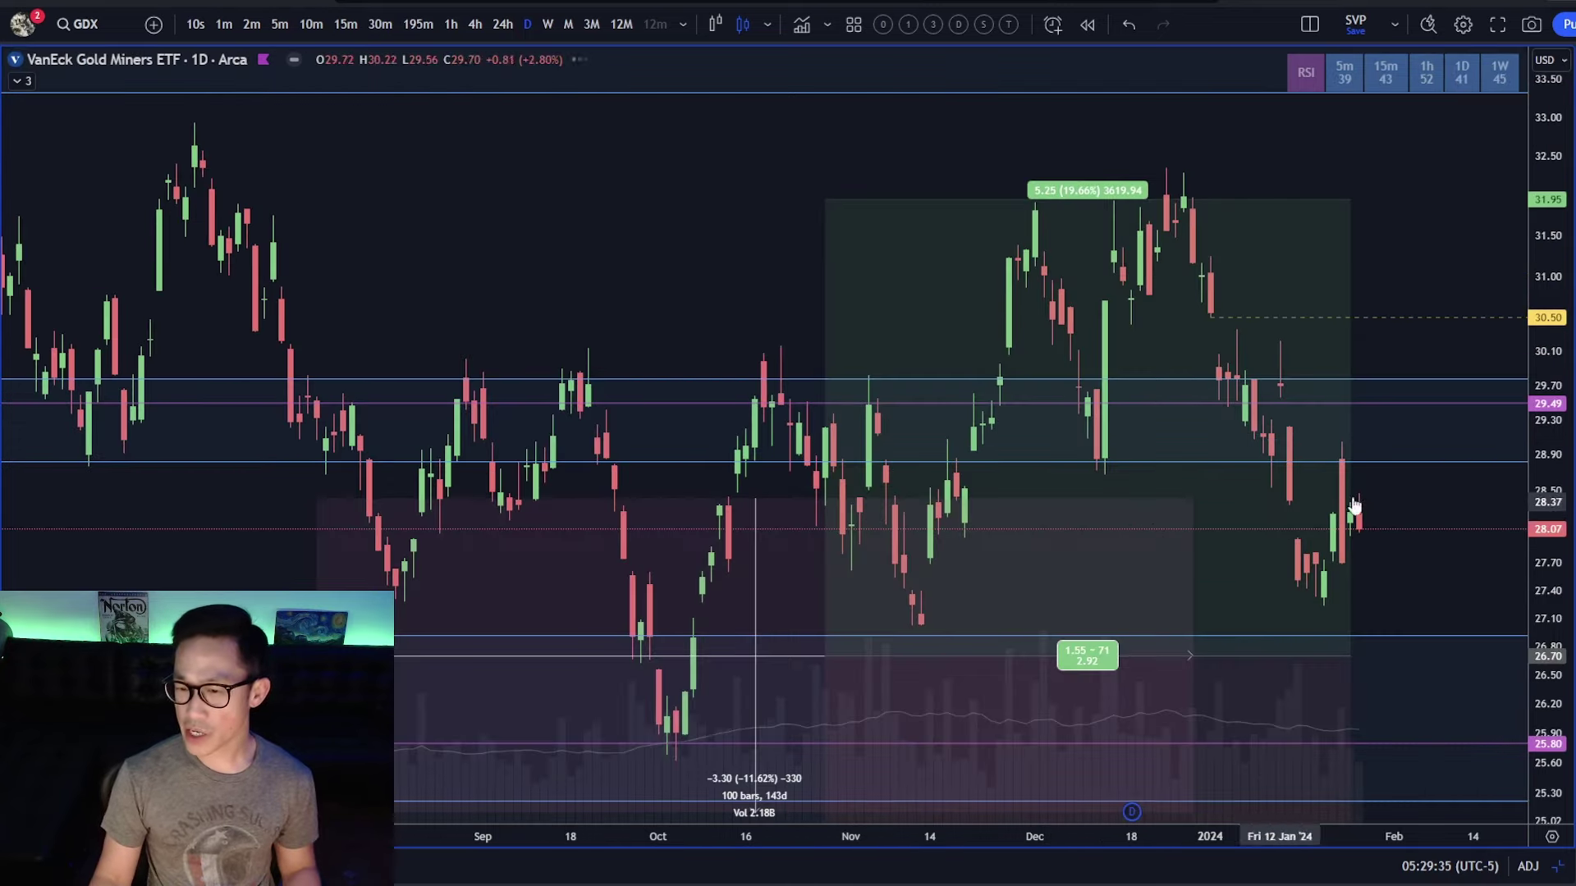
# - Examine GDX's daily price history since 2022, comparing the drawn value areas with the long position and the latest candles
pyautogui.scroll(-3, 1407, 249)
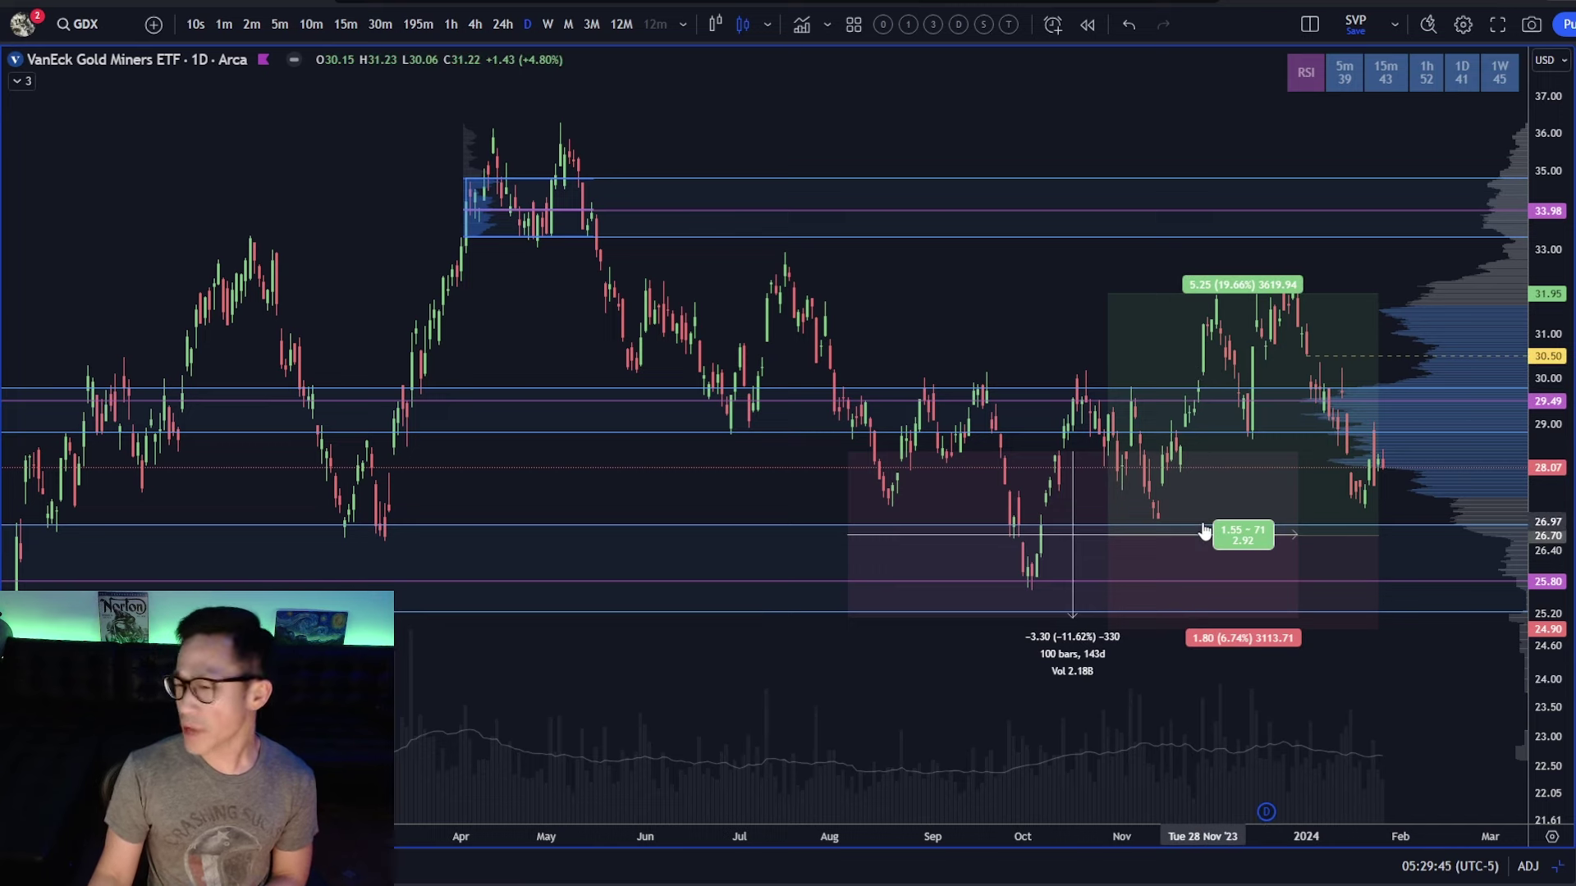
pyautogui.scroll(-3, 1091, 550)
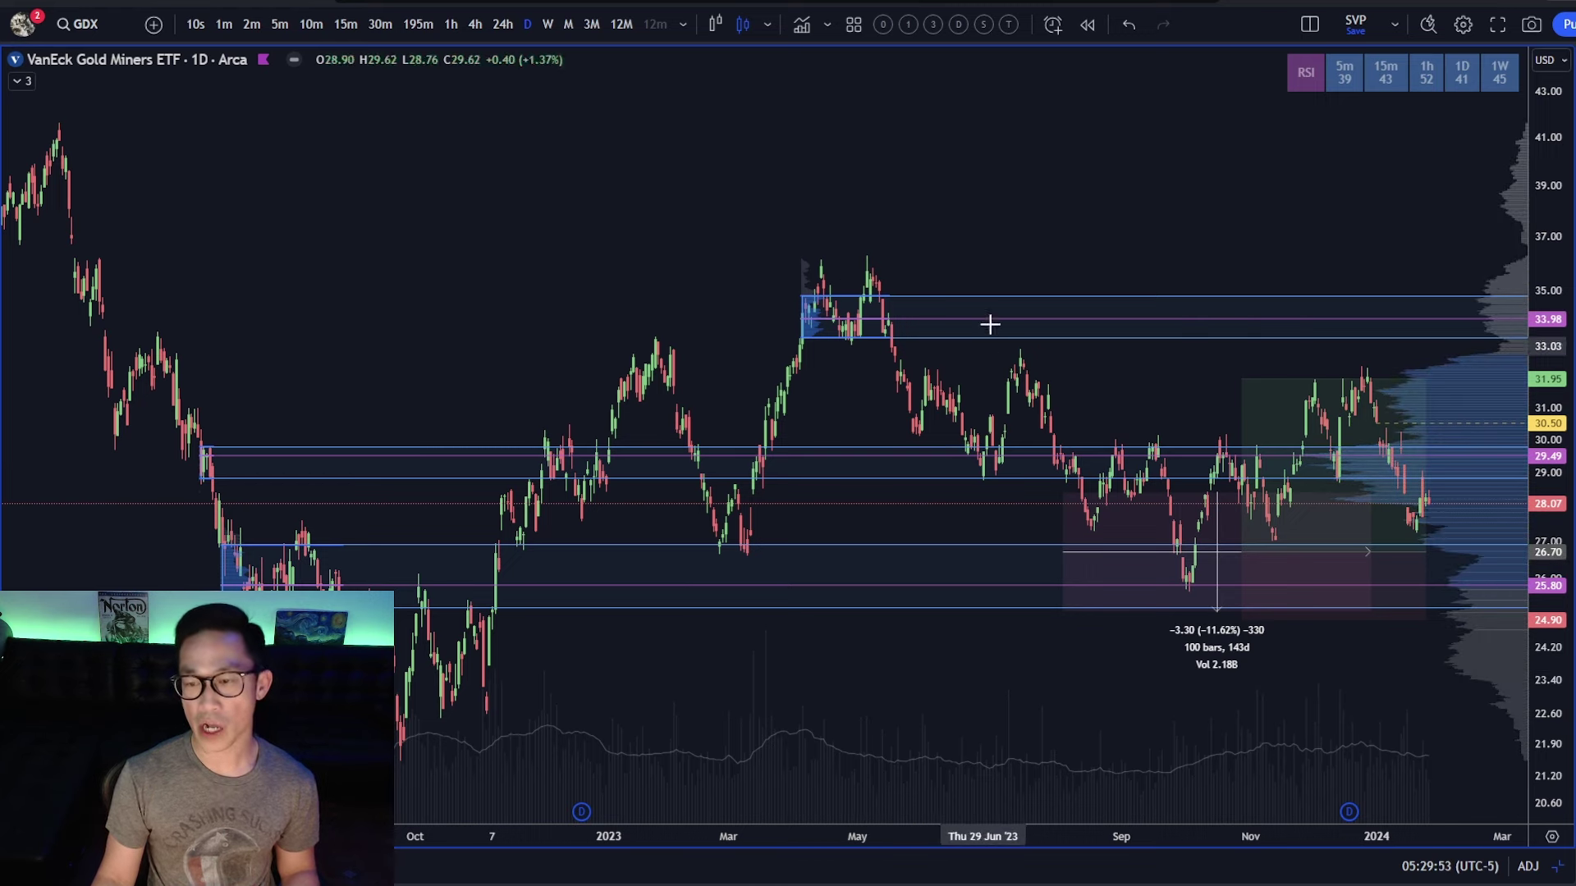
pyautogui.moveTo(1140, 270); pyautogui.dragTo(980, 253)
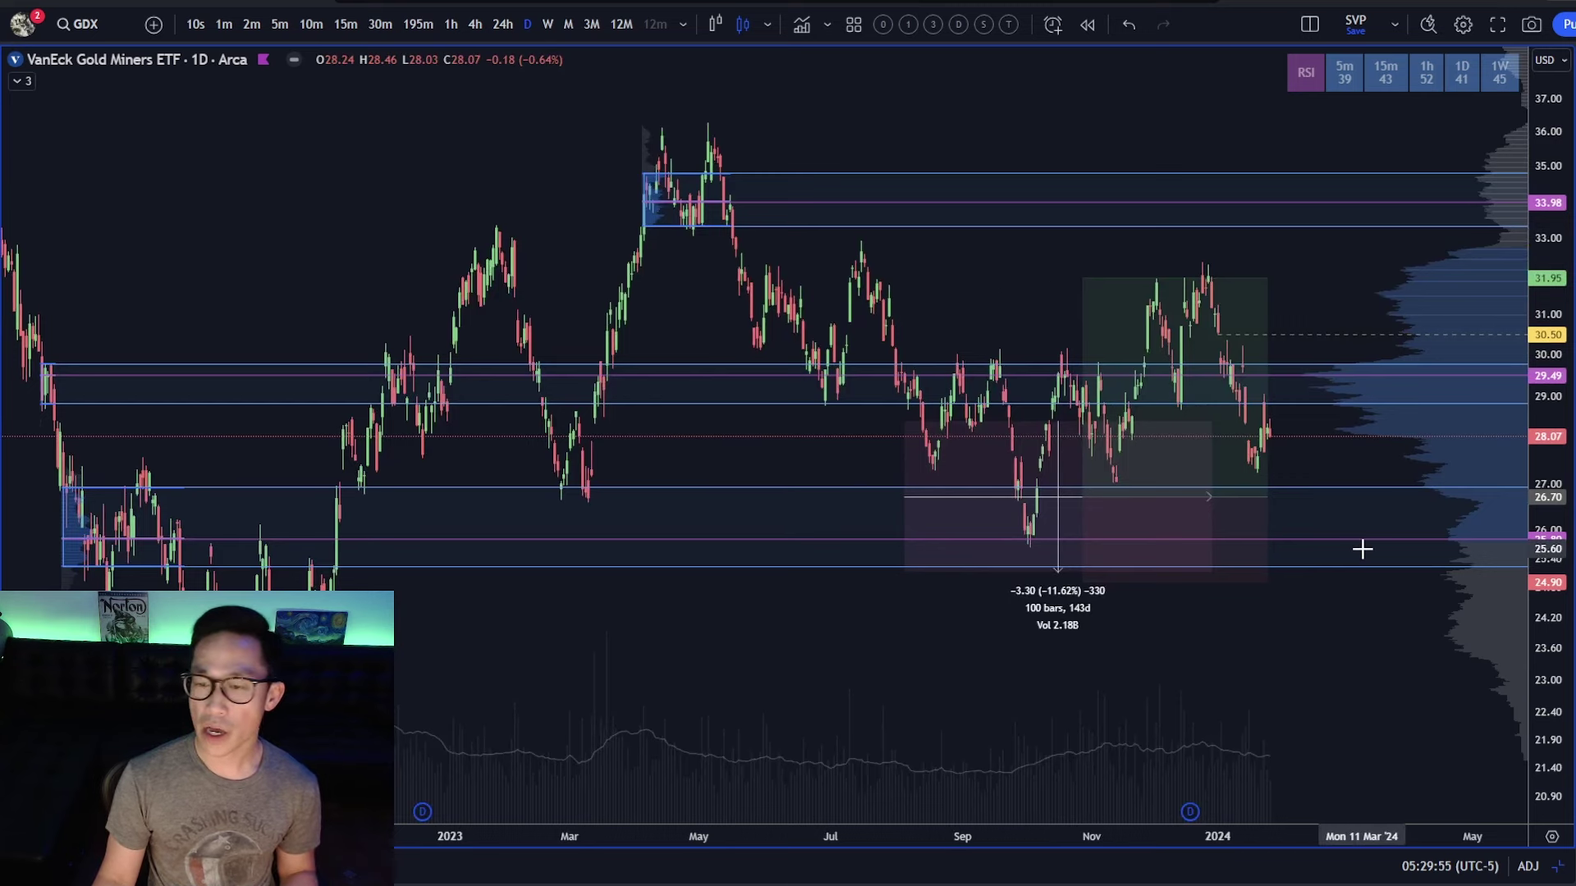
pyautogui.scroll(2, 1368, 634)
pyautogui.scroll(3, 1368, 634)
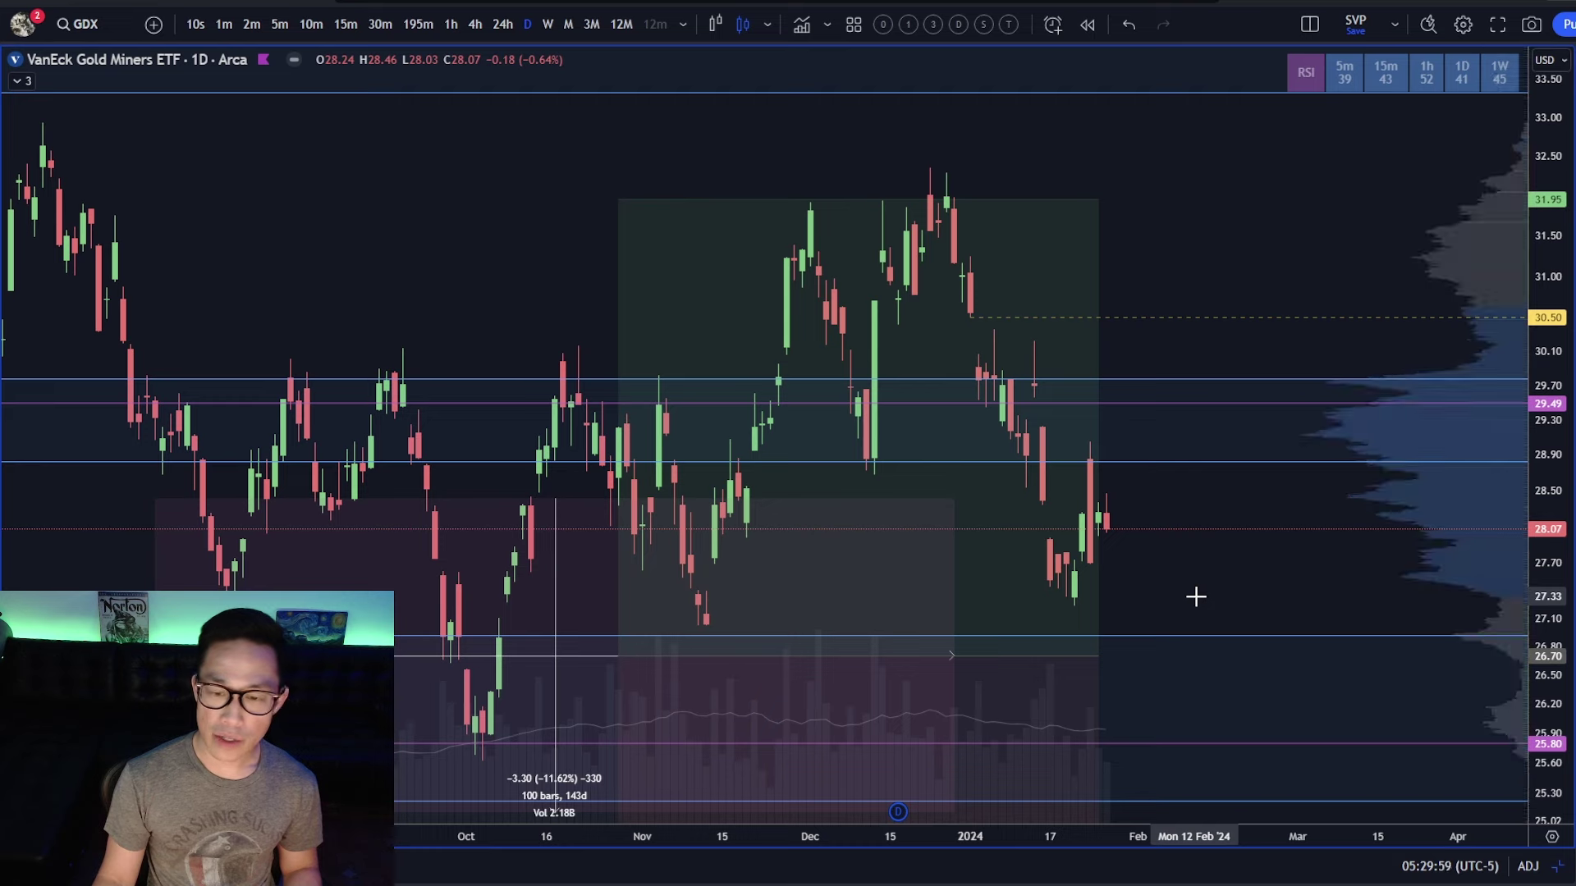
pyautogui.scroll(-3, 1111, 616)
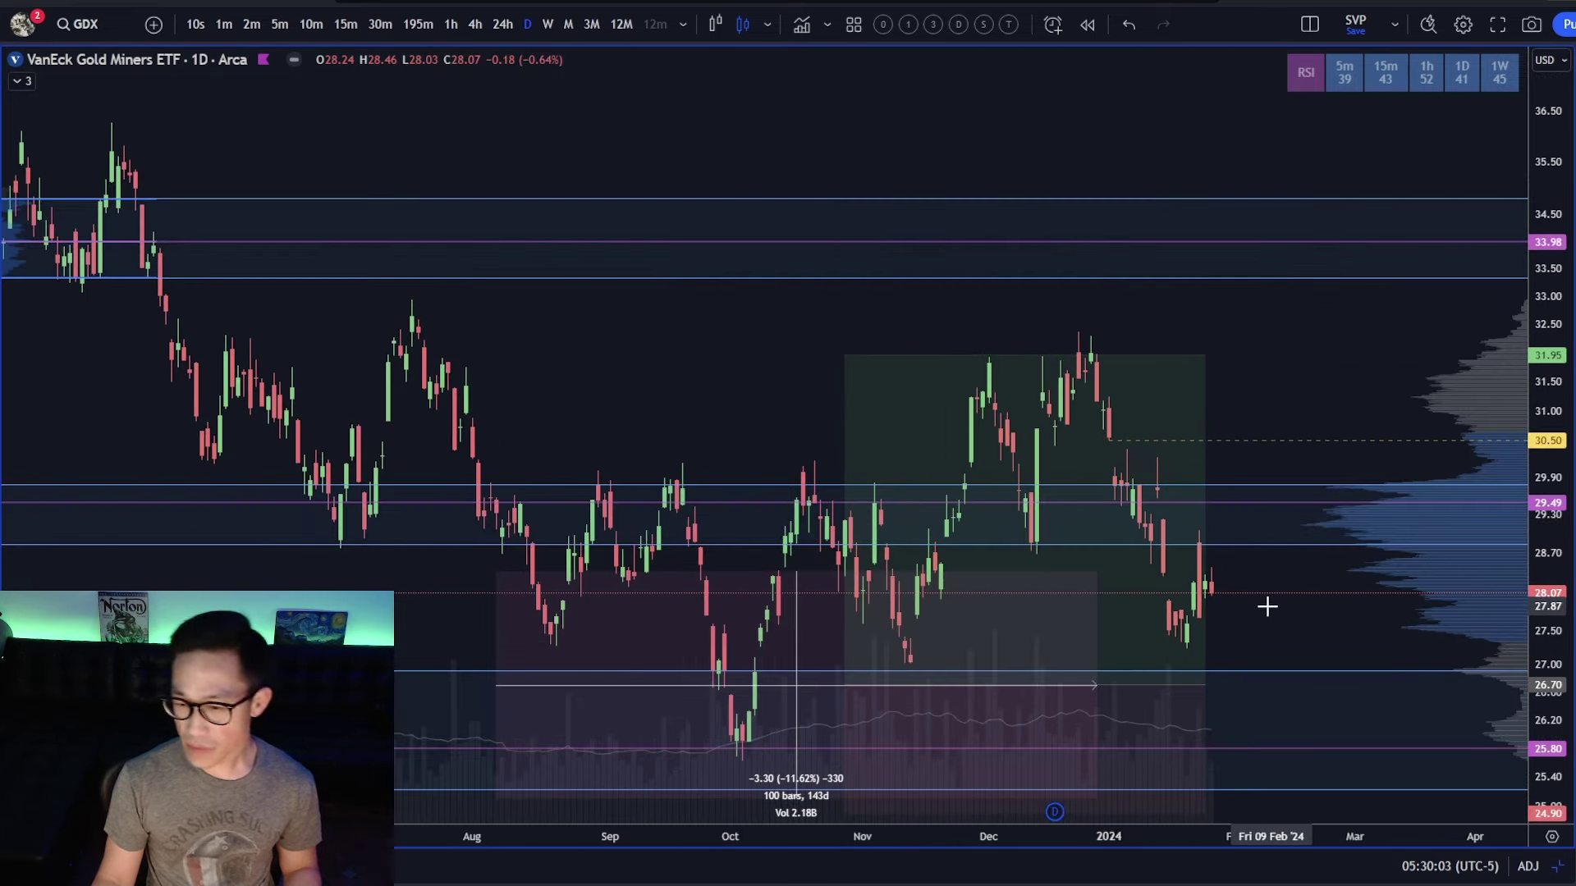
# - View GDX on the weekly interval around the recent pullback, and return the chart to the daily interval
pyautogui.write('1w')
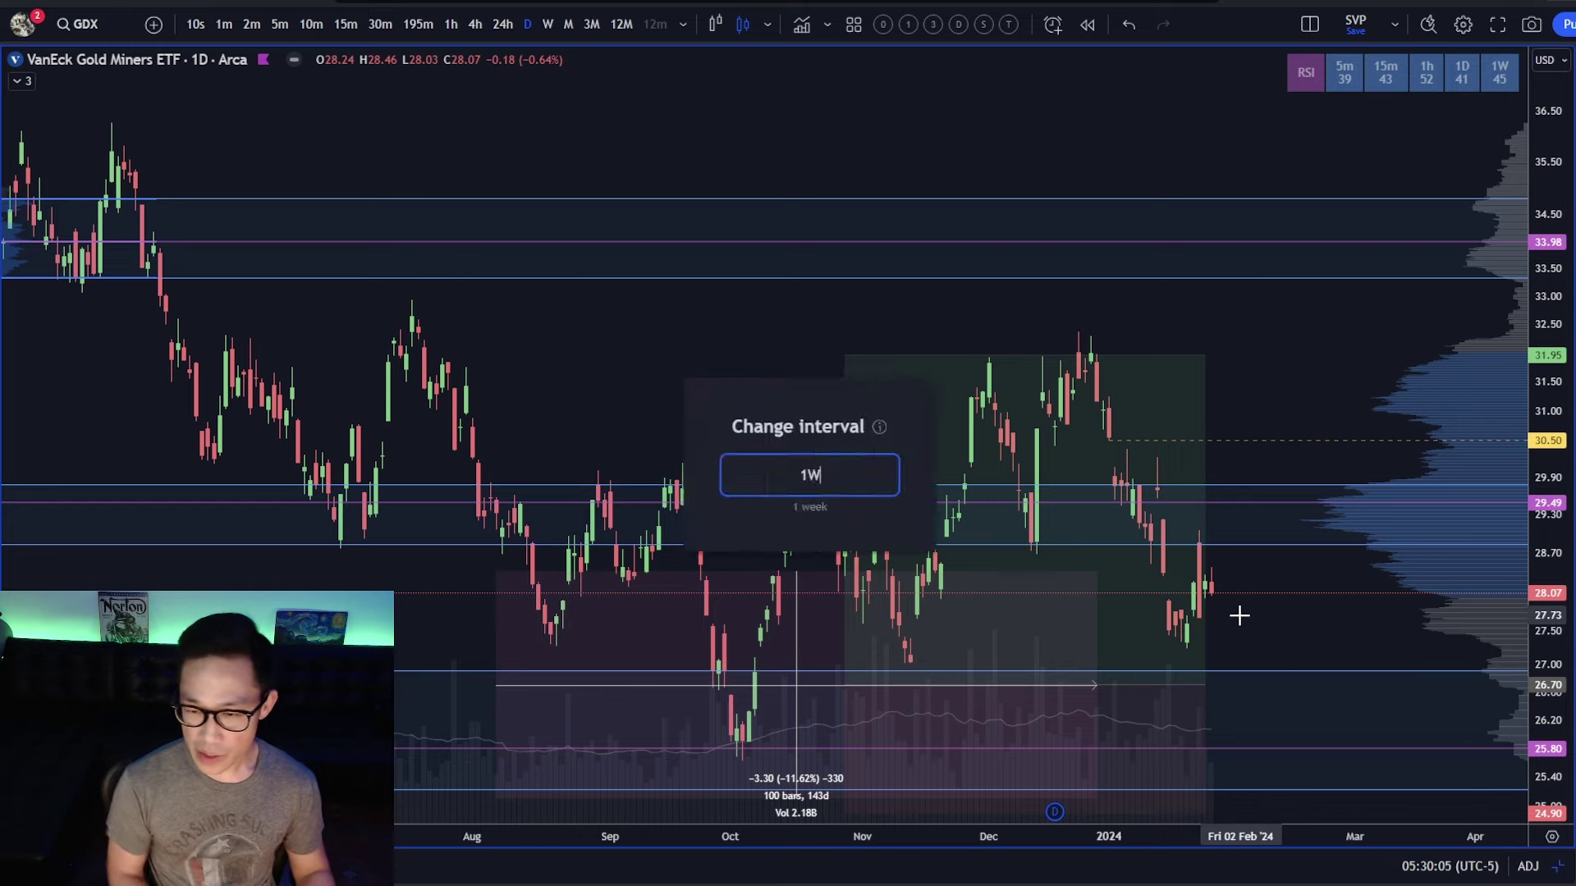
pyautogui.press('Return')
pyautogui.scroll(6, 1235, 611)
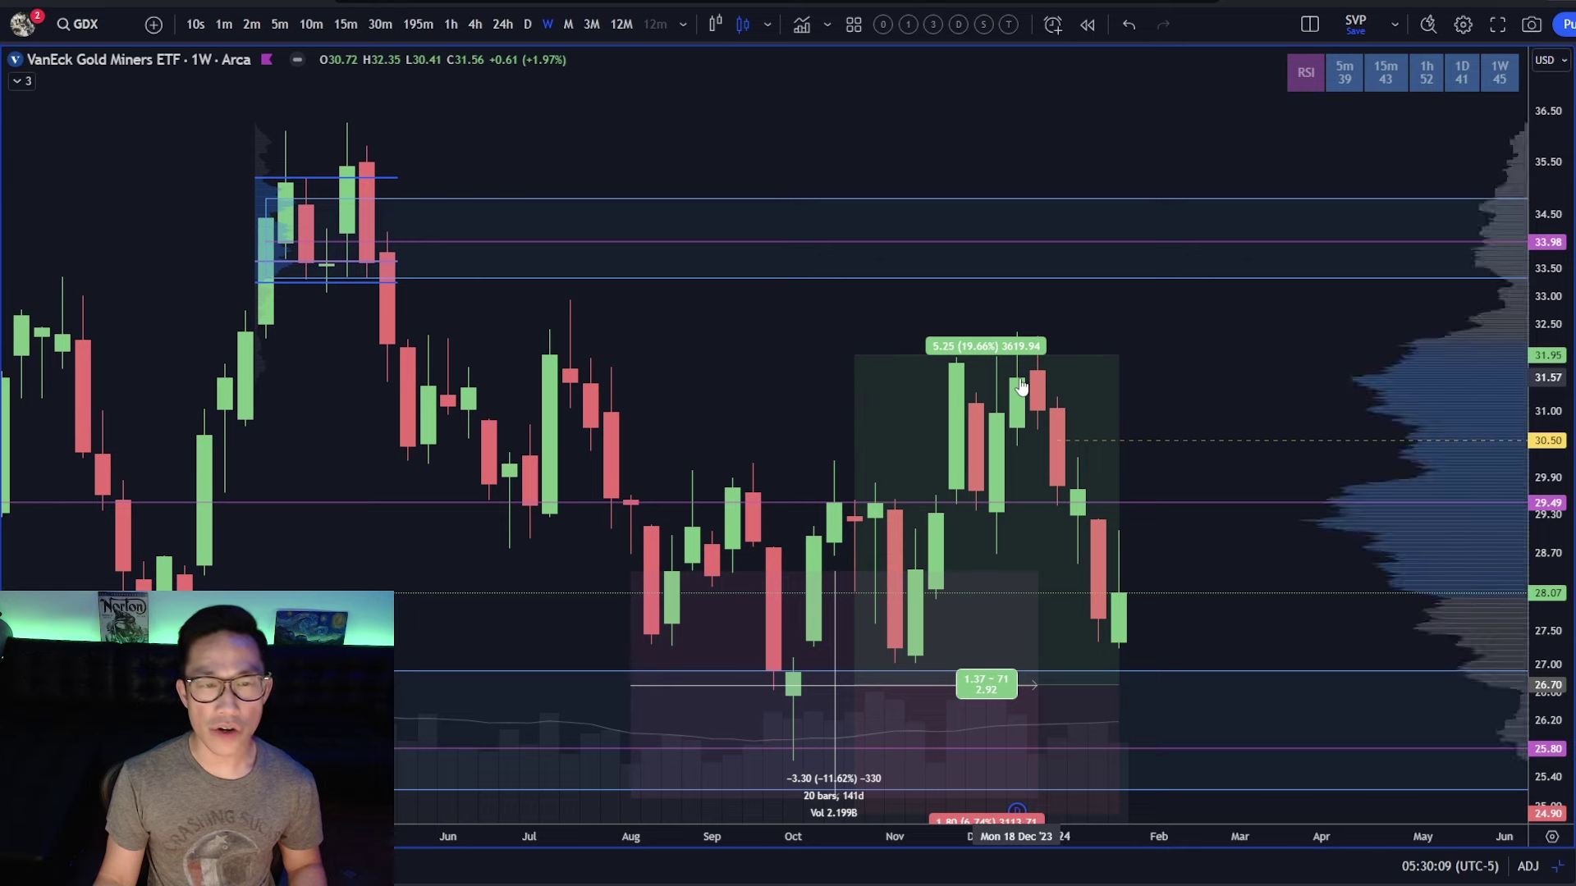
pyautogui.write('1d')
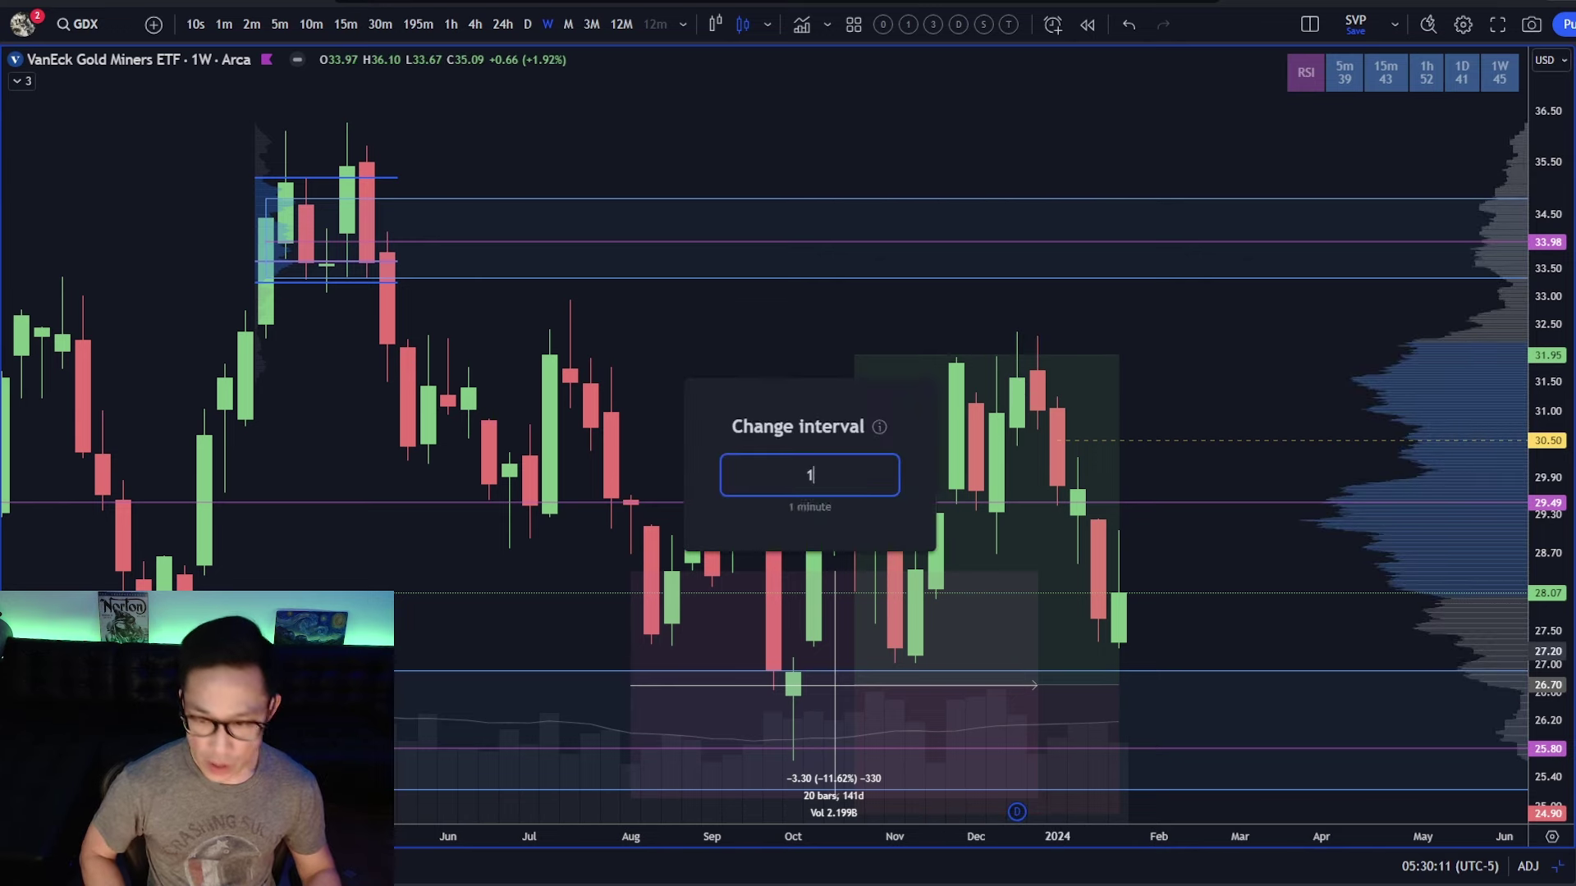
pyautogui.press('Return')
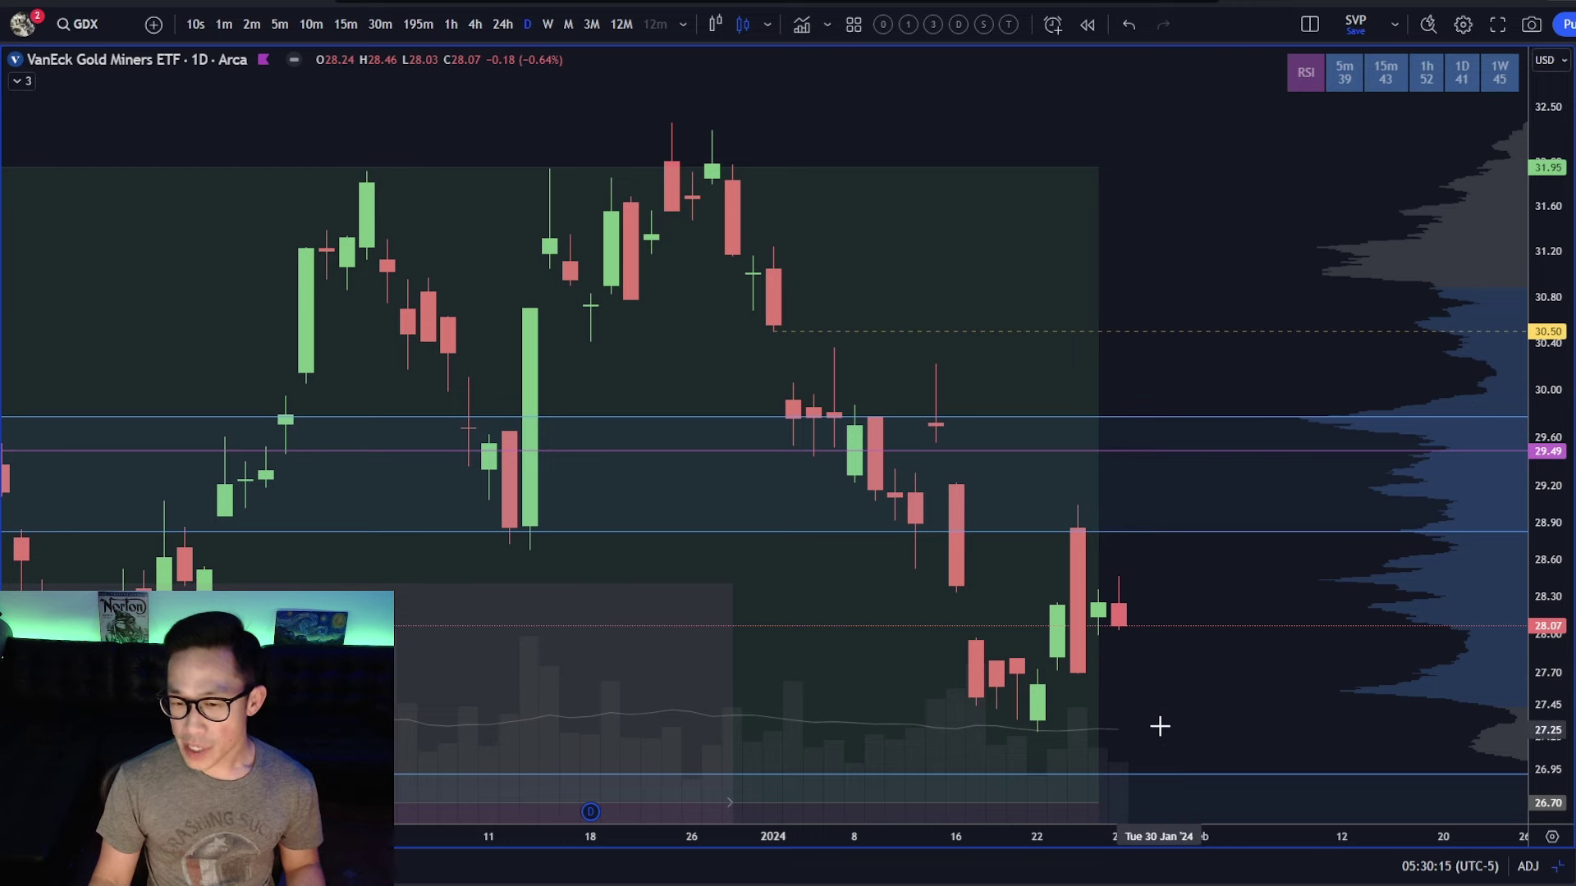
# - Show the 15-minute GDX chart at full size and examine the session value areas from 23 to 26 January
pyautogui.hotkey('alt', 'Return')
pyautogui.click(581, 499)
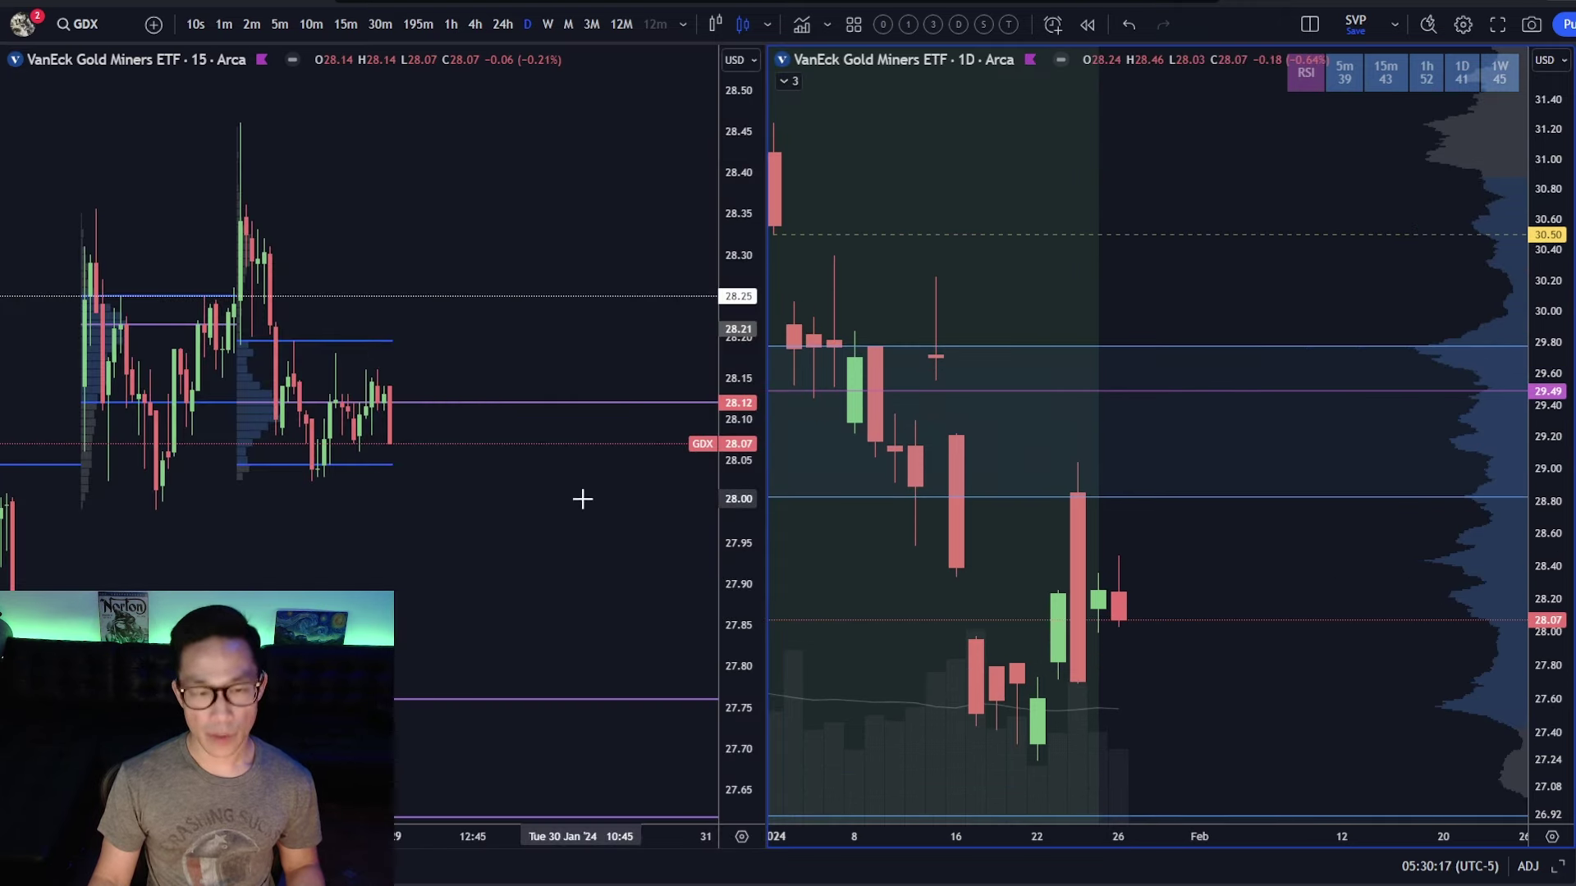
pyautogui.hotkey('alt', 'Return')
pyautogui.scroll(5, 1012, 541)
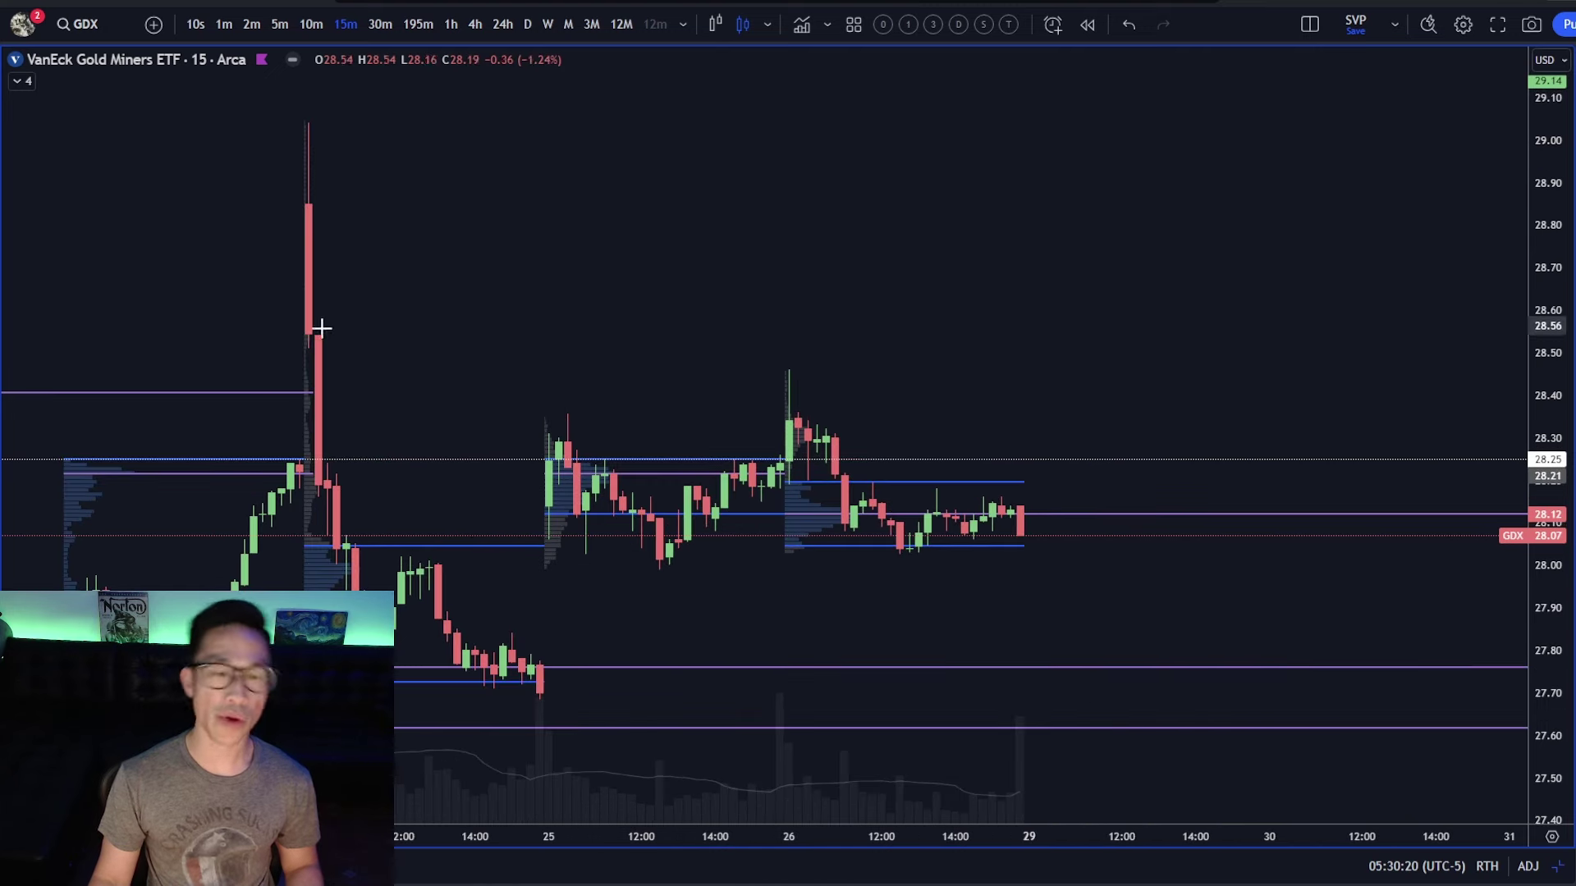
pyautogui.moveTo(411, 320); pyautogui.dragTo(665, 147)
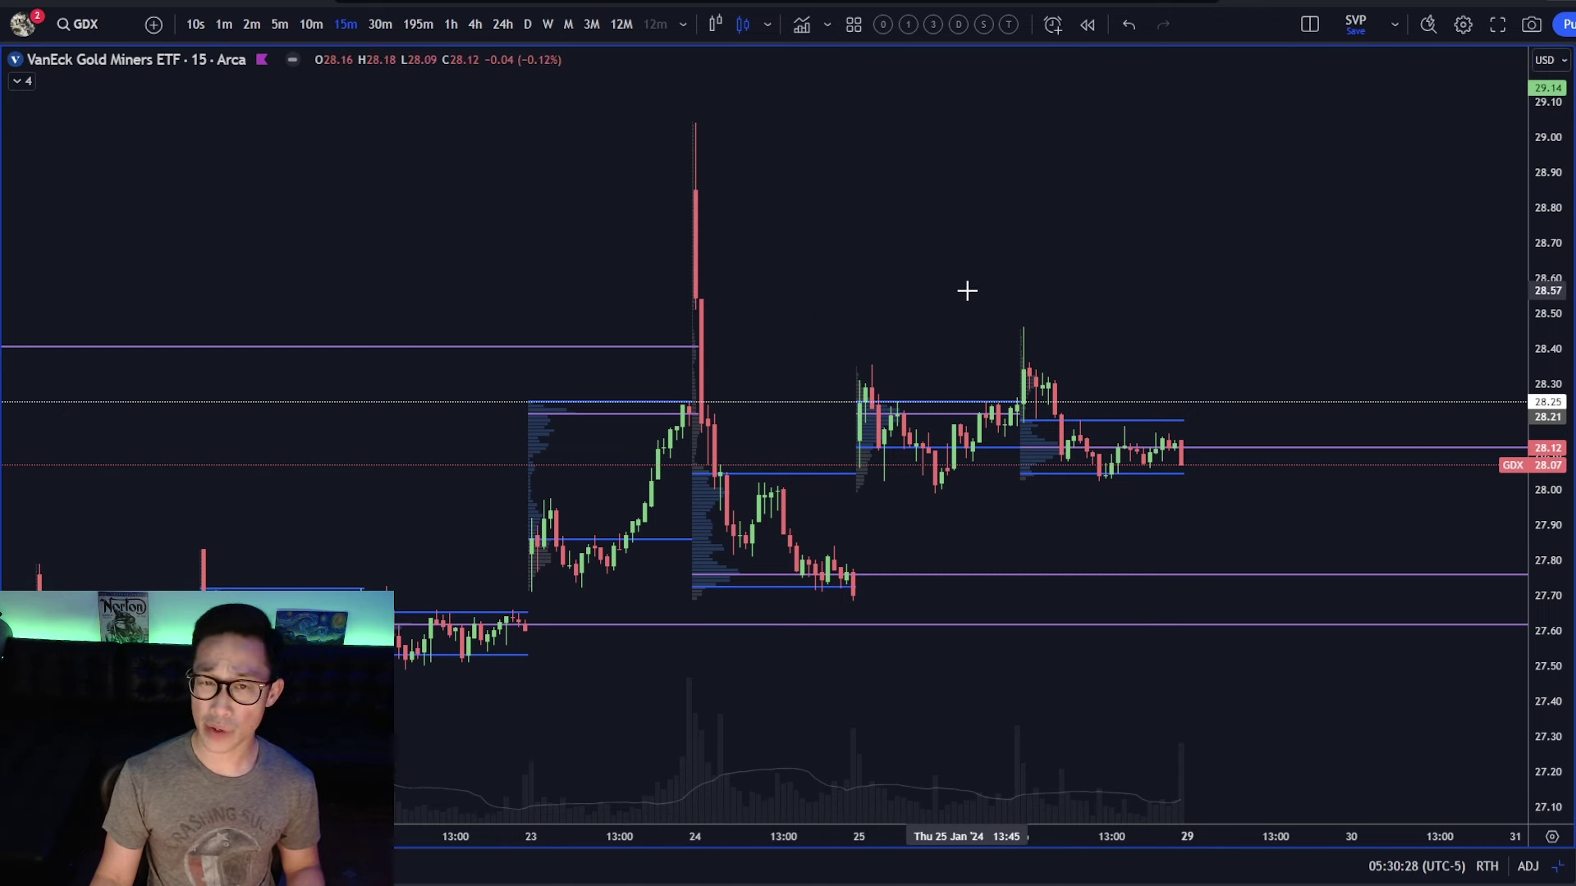
# - Switch GDX back to the daily interval and examine the long position against the surrounding value areas since mid-2023
pyautogui.write('D')
pyautogui.press('Return')
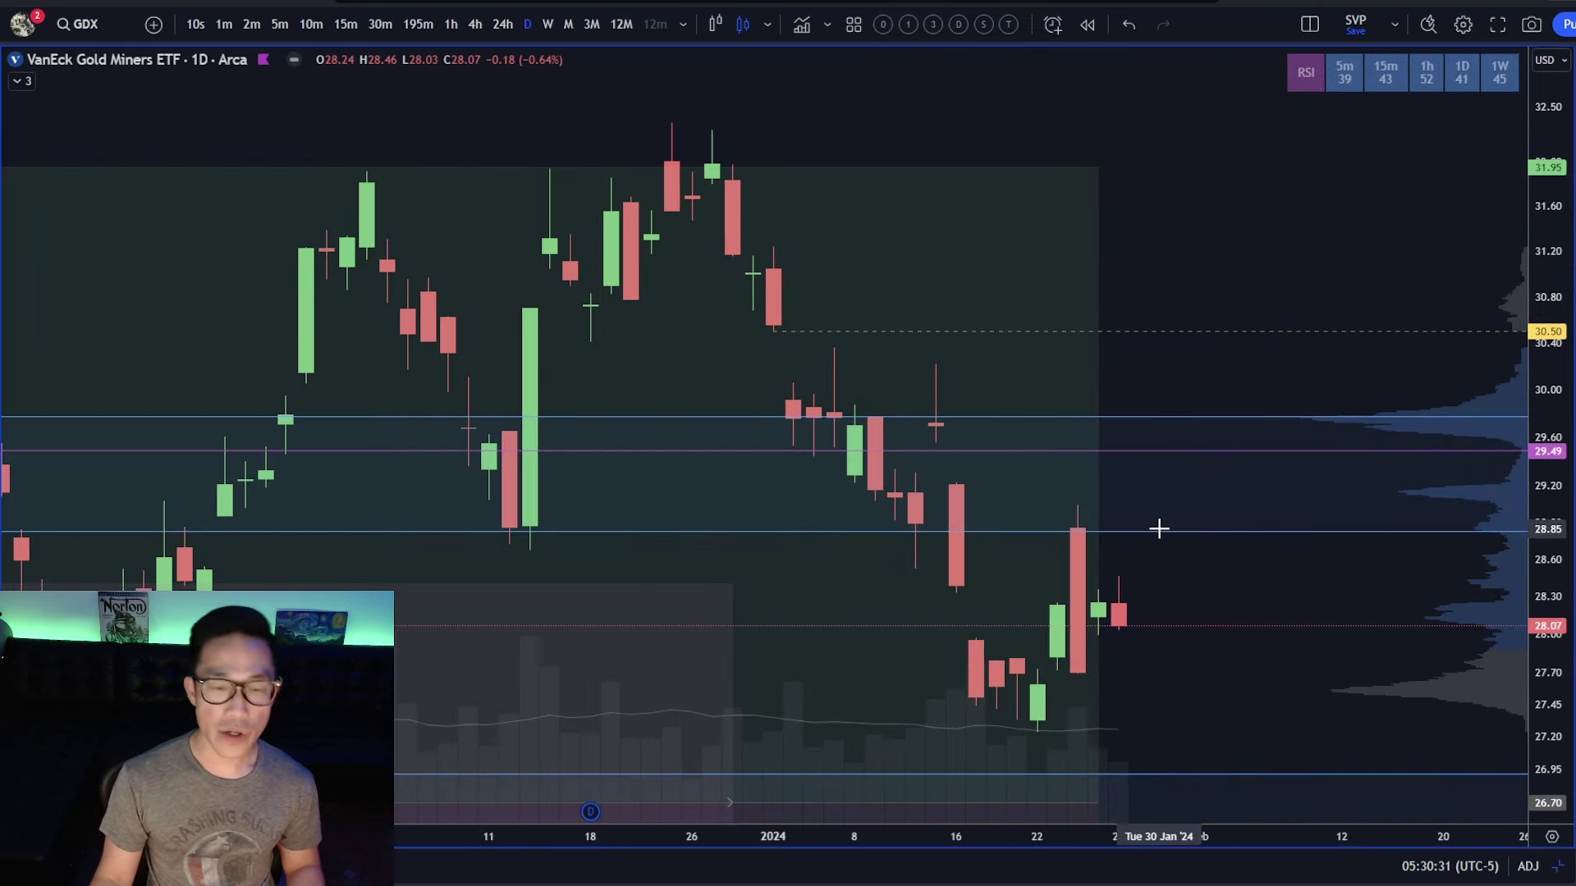
pyautogui.scroll(-5, 1157, 528)
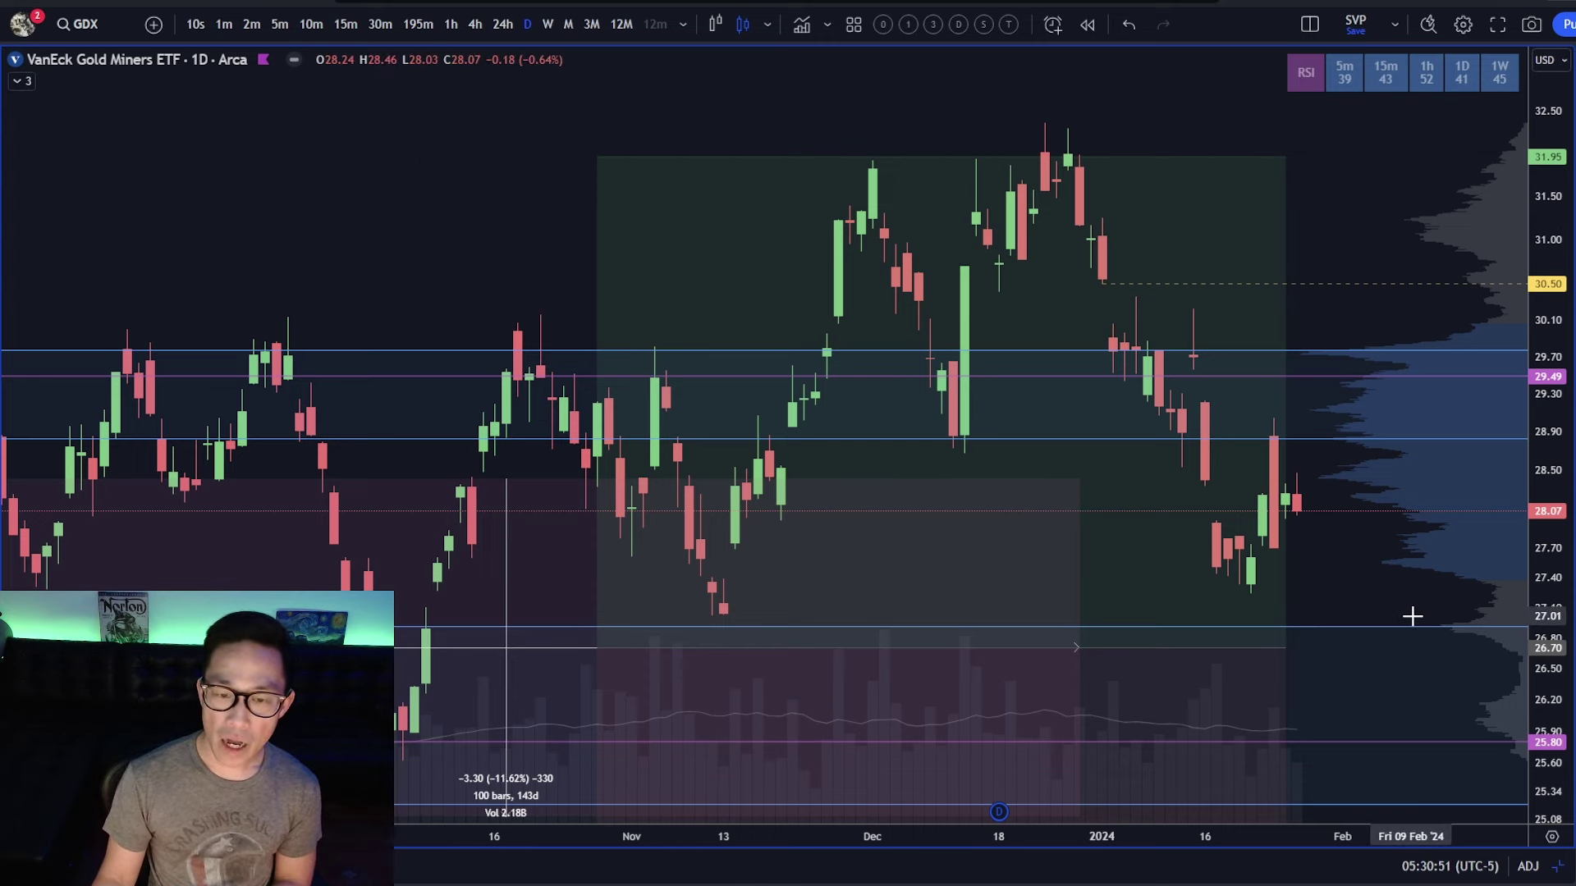
pyautogui.scroll(-3, 1327, 535)
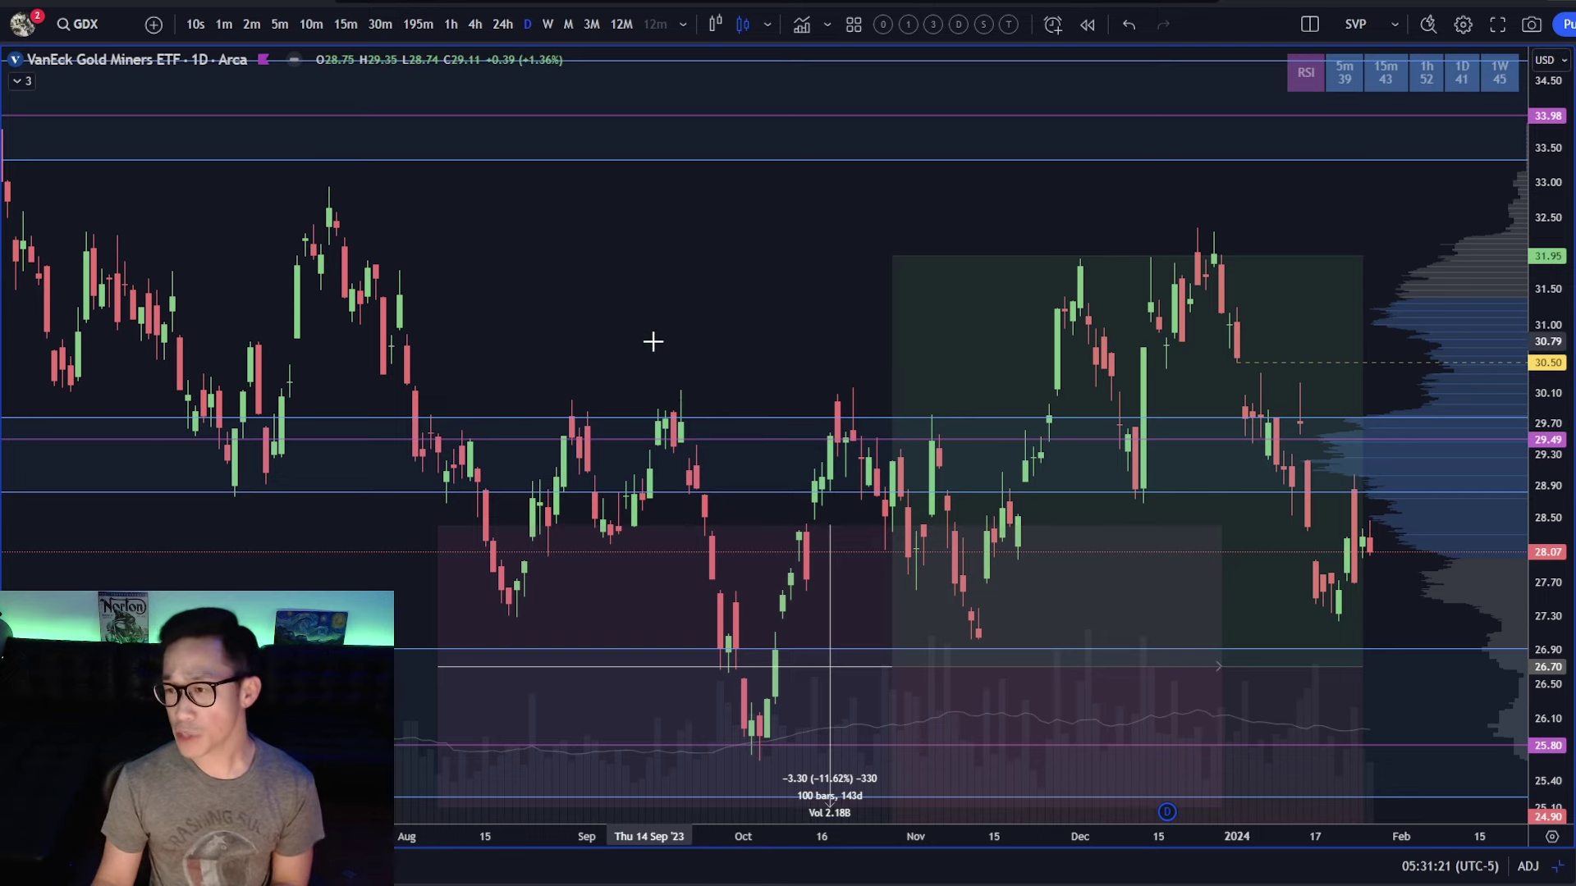
pyautogui.scroll(-3, 648, 352)
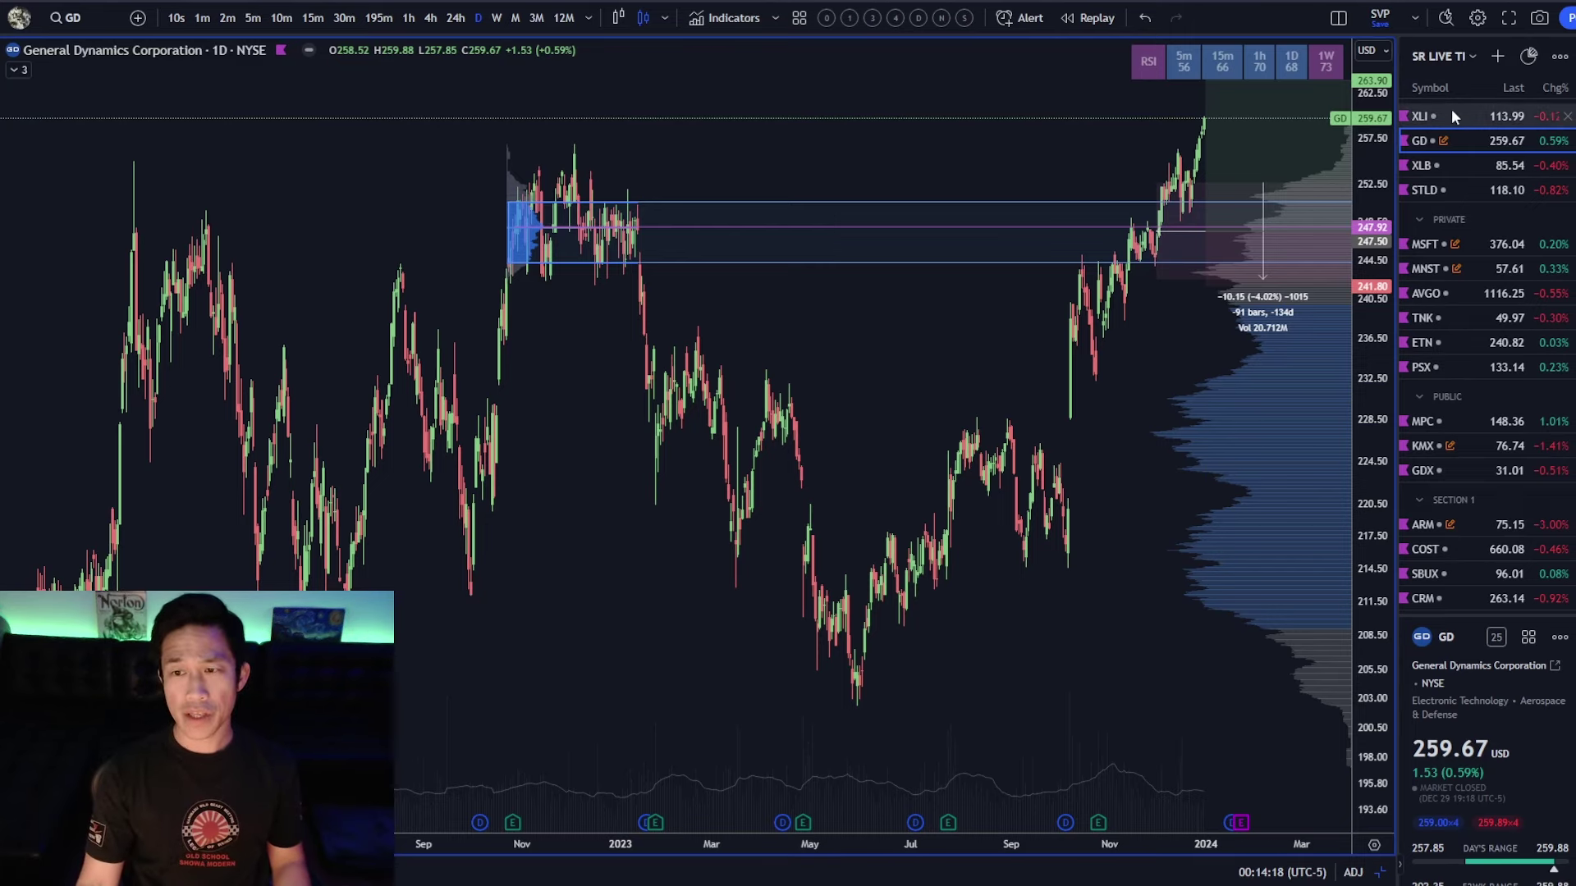
# - Open the industrial sector fund XLI from the watchlist and examine its breakout through the July–August 2023 value area
pyautogui.click(1450, 115)
pyautogui.scroll(-5, 1163, 310)
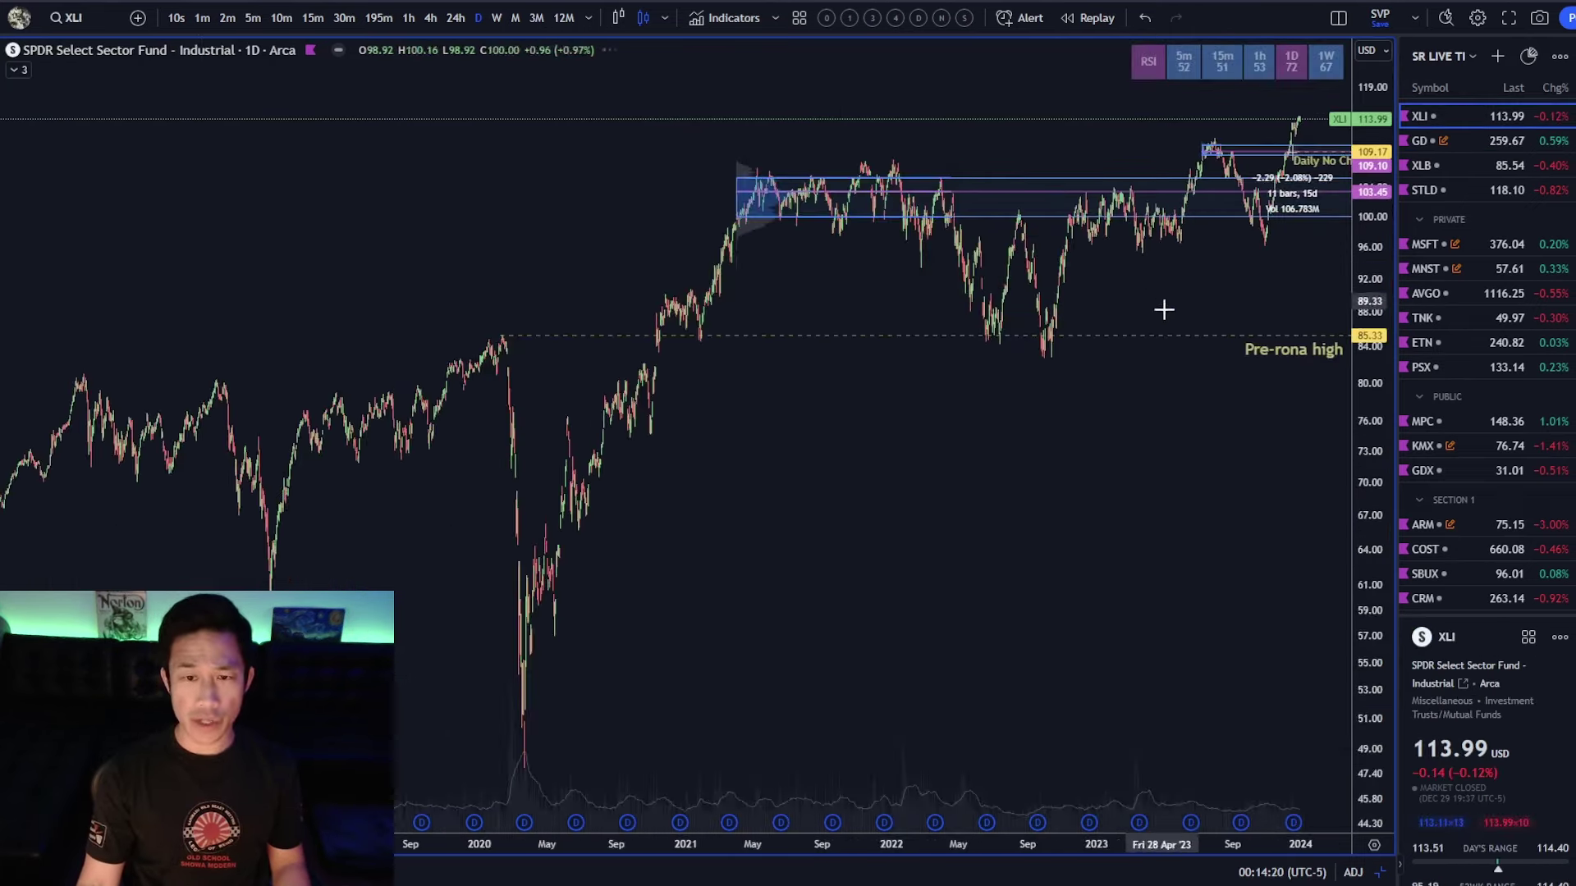
pyautogui.scroll(5, 1164, 309)
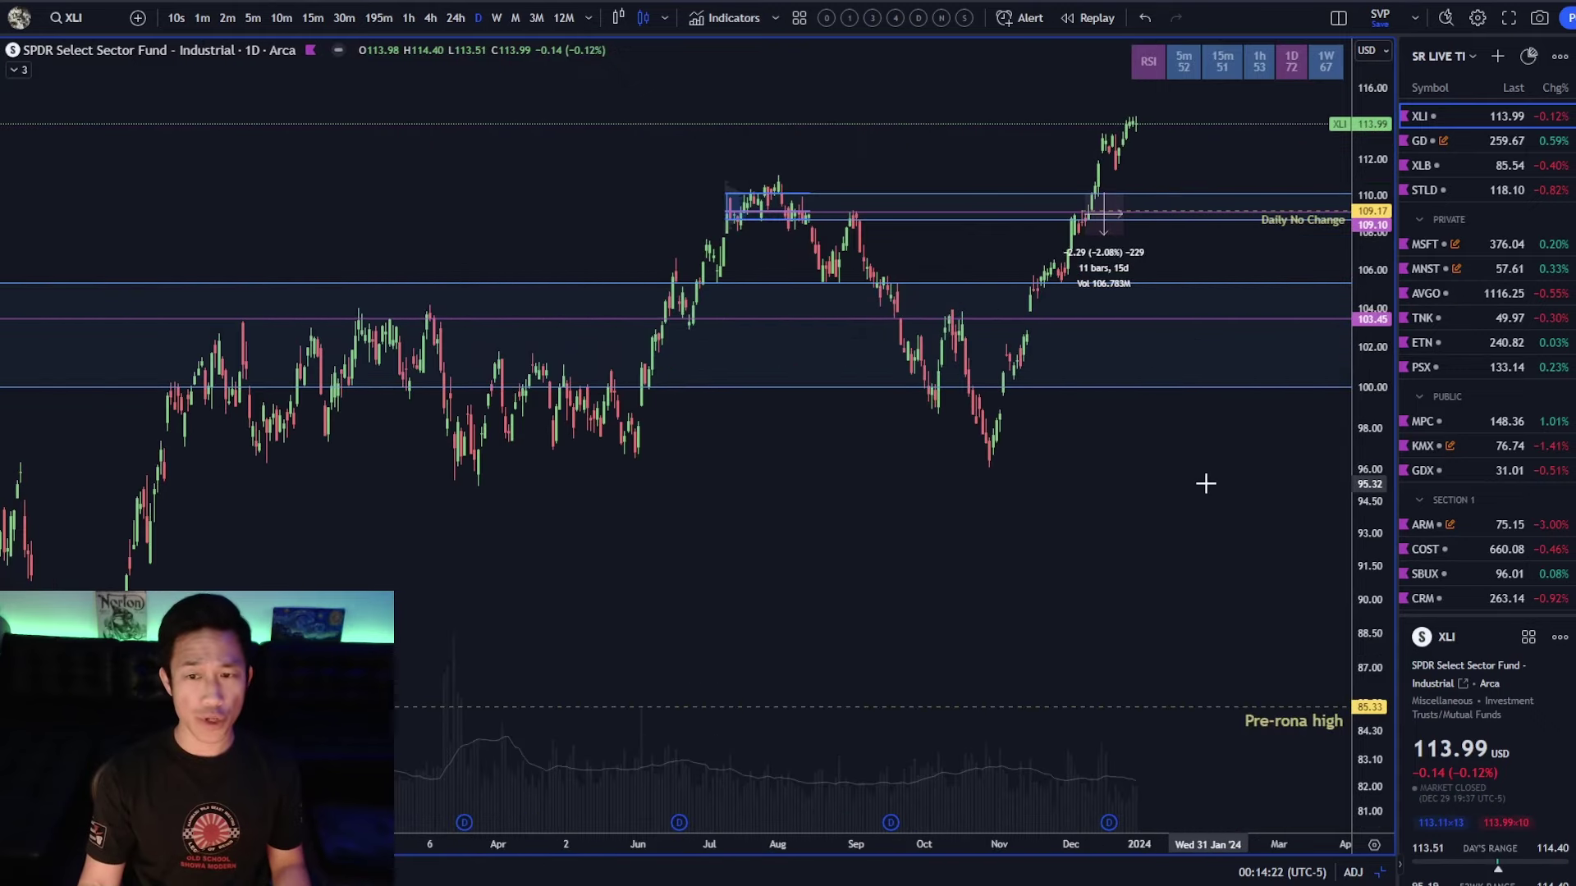
pyautogui.scroll(5, 1206, 483)
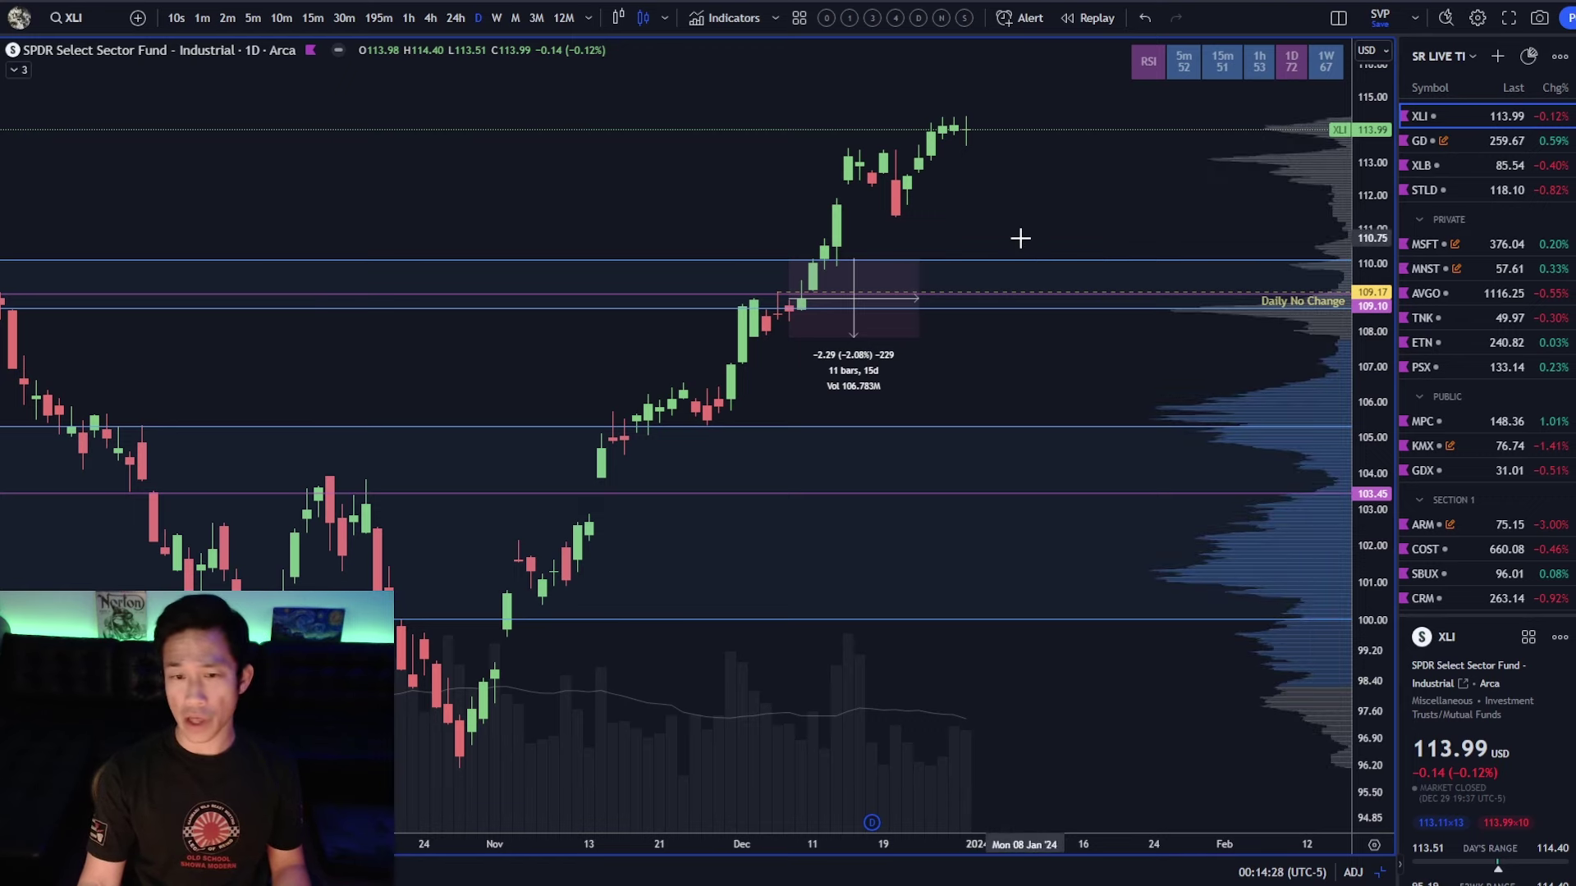
pyautogui.scroll(-2, 952, 237)
pyautogui.scroll(-2, 952, 236)
pyautogui.scroll(2, 656, 253)
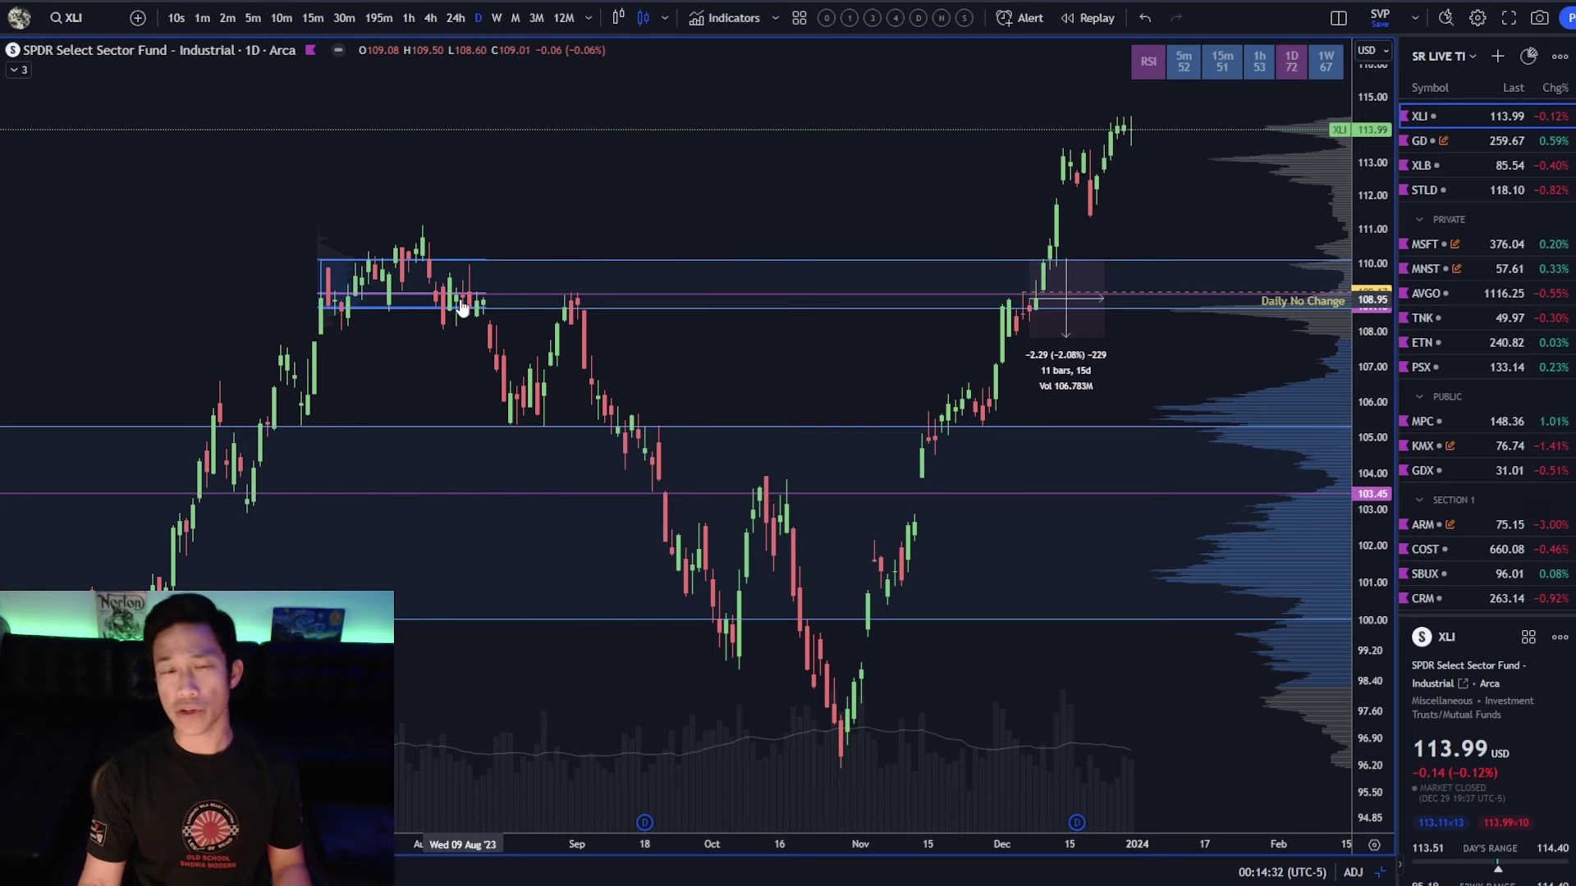
# - Open General Dynamics (GD) from the watchlist and examine its late-2022 value area and the recent December rally
pyautogui.click(1455, 141)
pyautogui.scroll(-3, 982, 440)
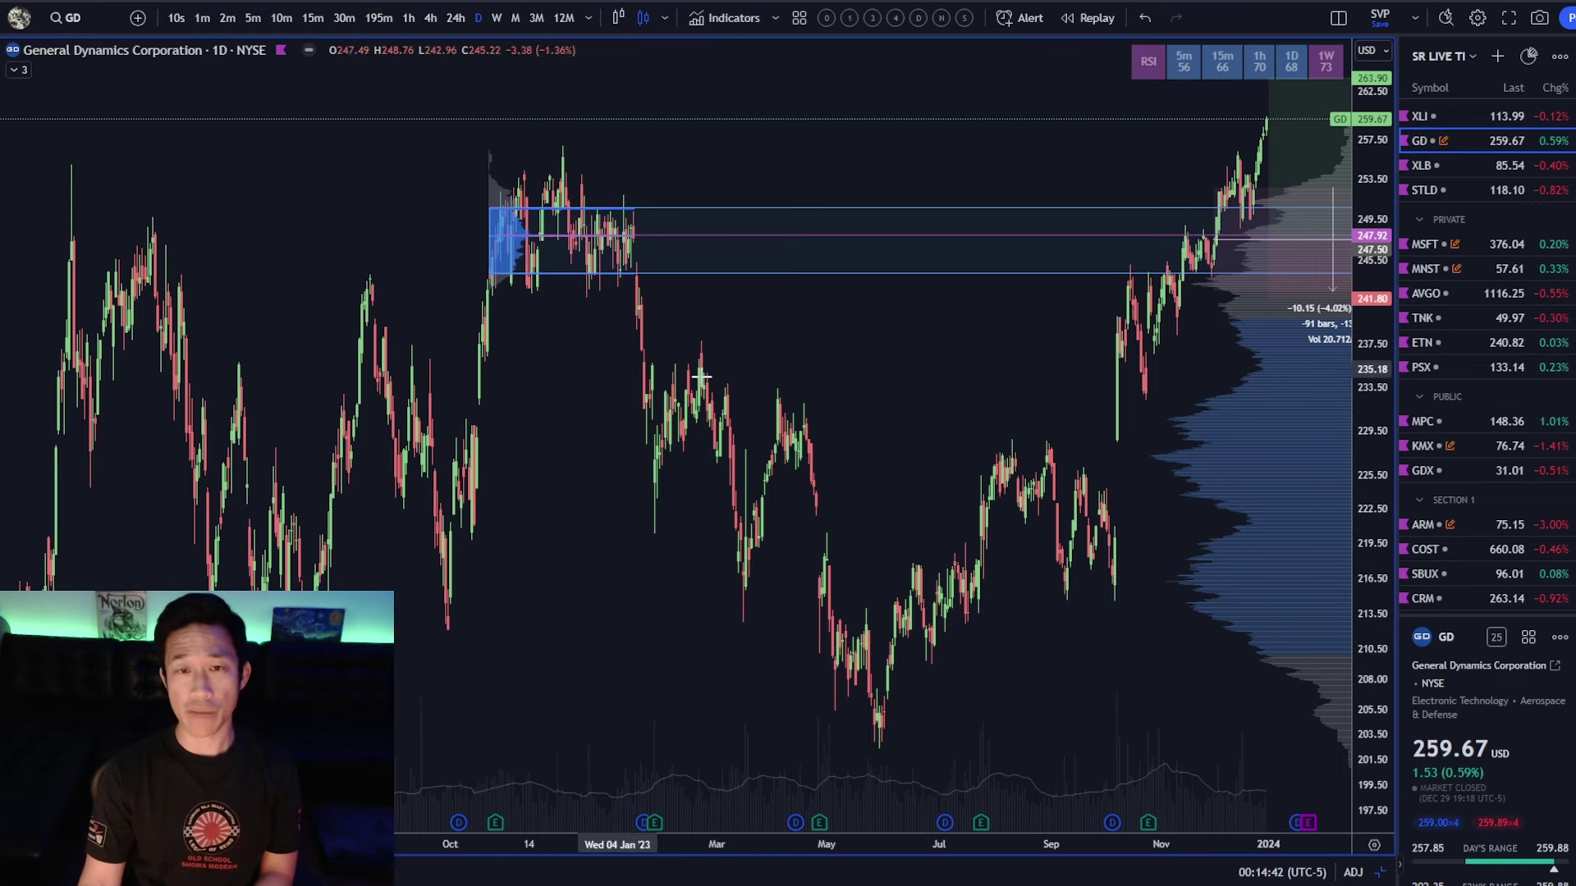
pyautogui.scroll(4, 927, 408)
pyautogui.scroll(2, 787, 369)
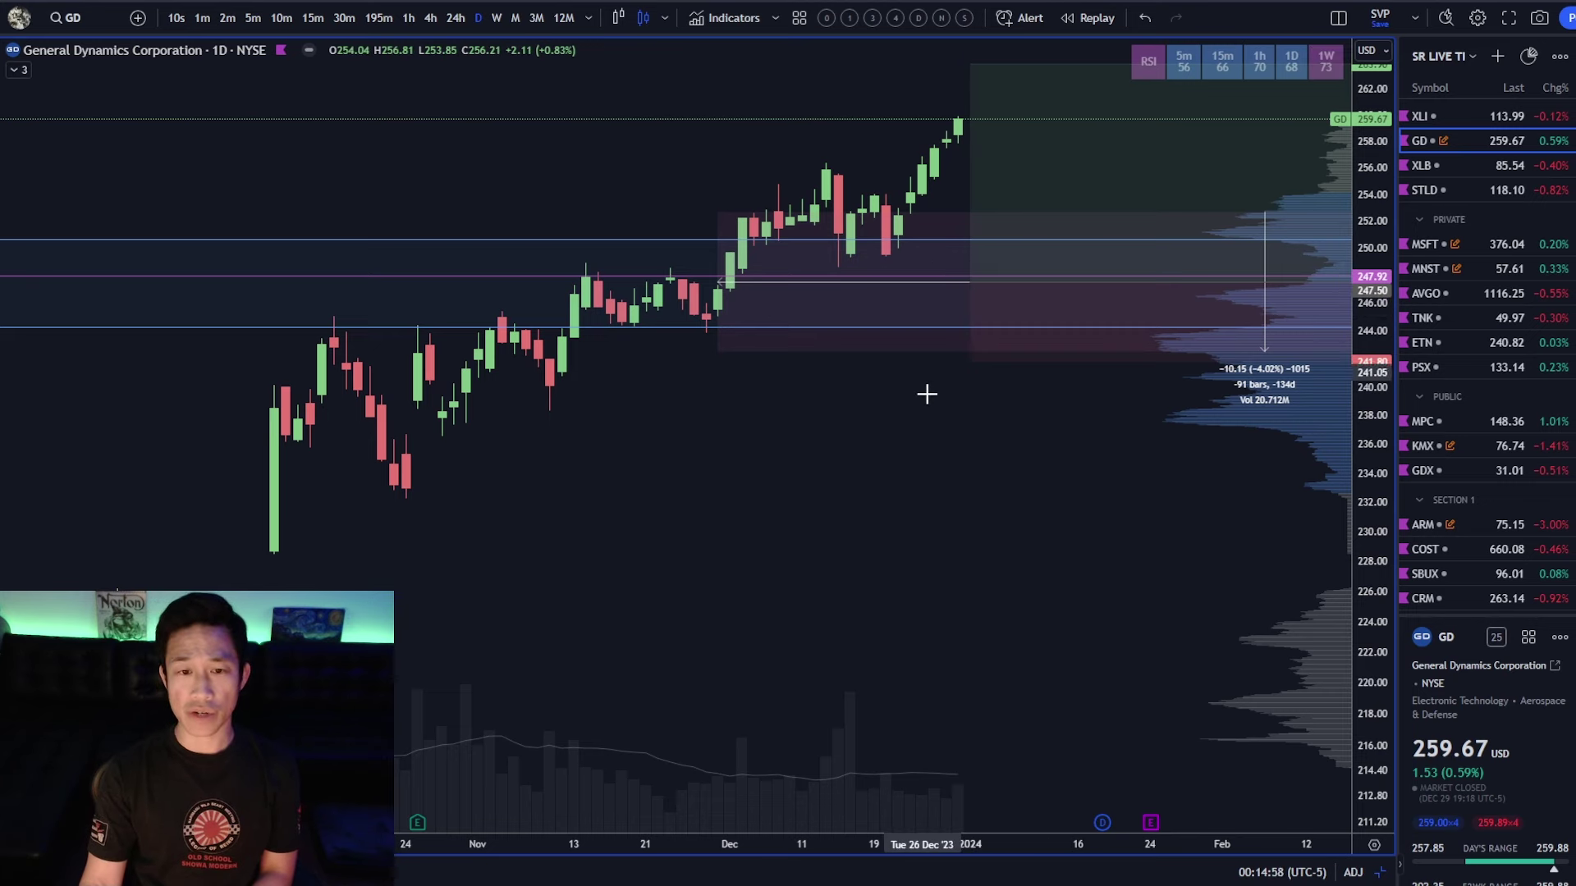
# - View General Dynamics on the weekly interval, then return to daily and compare the recent rally with the late-2022 value area
pyautogui.write('1w')
pyautogui.press('Return')
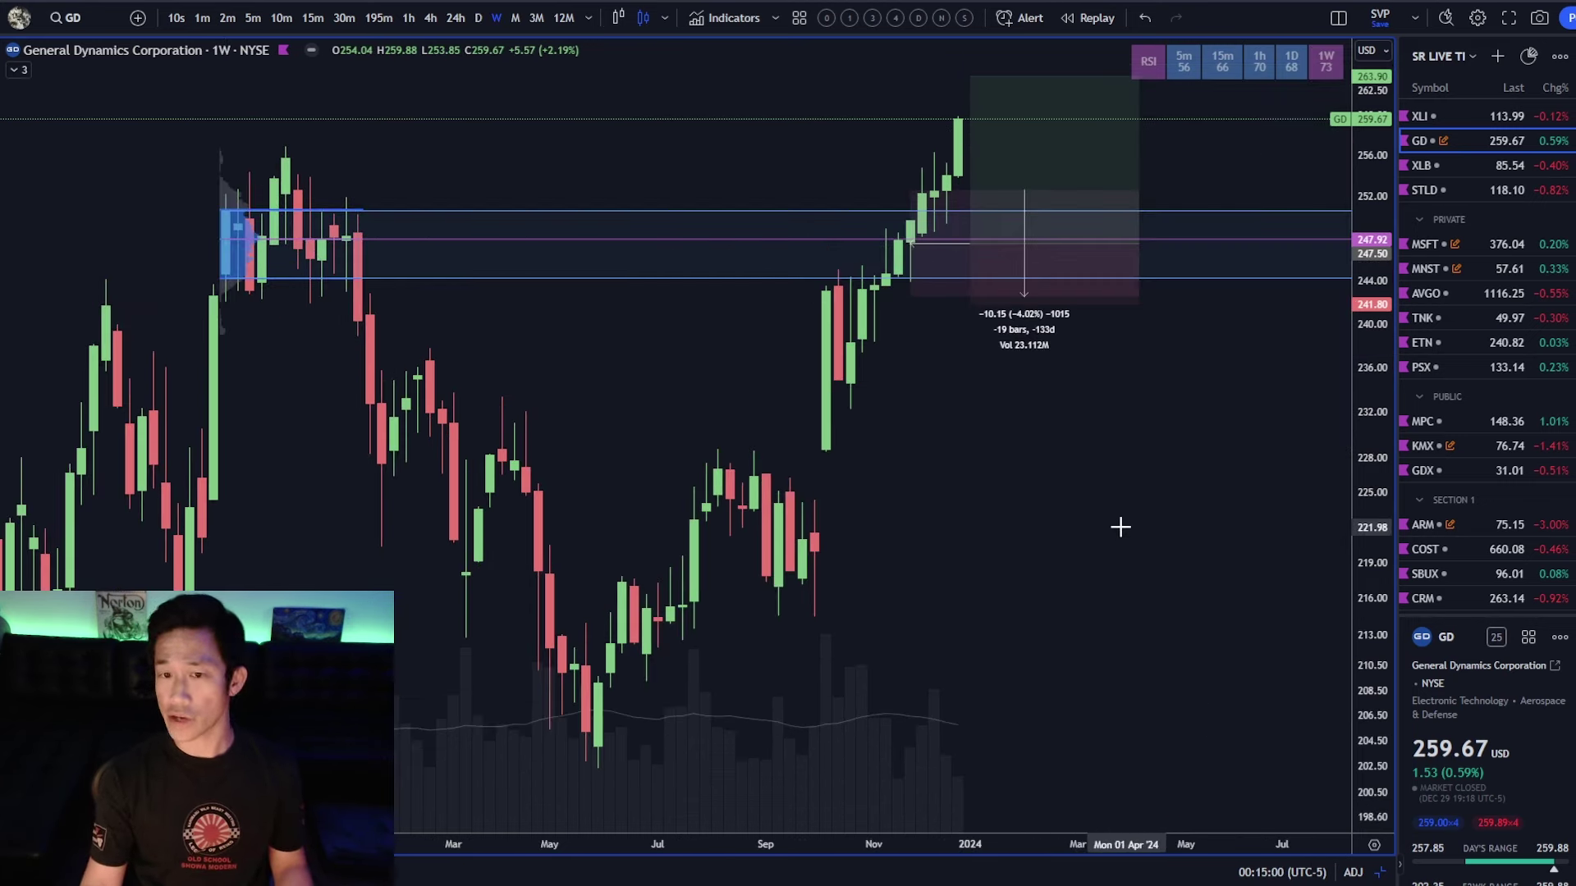
pyautogui.write('d')
pyautogui.press('Return')
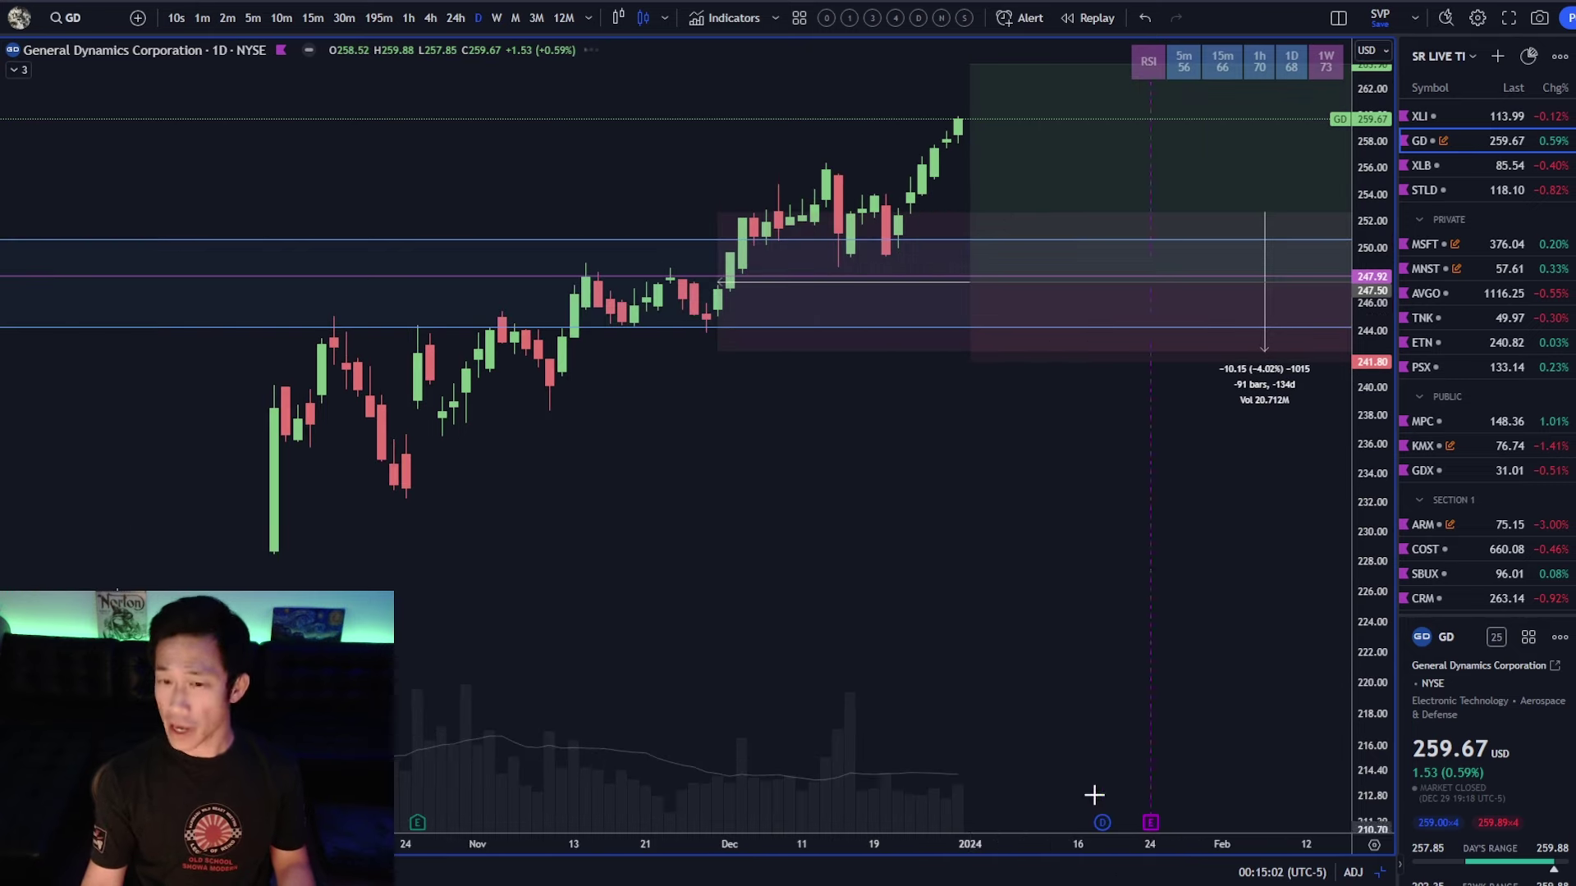
pyautogui.scroll(-3, 840, 582)
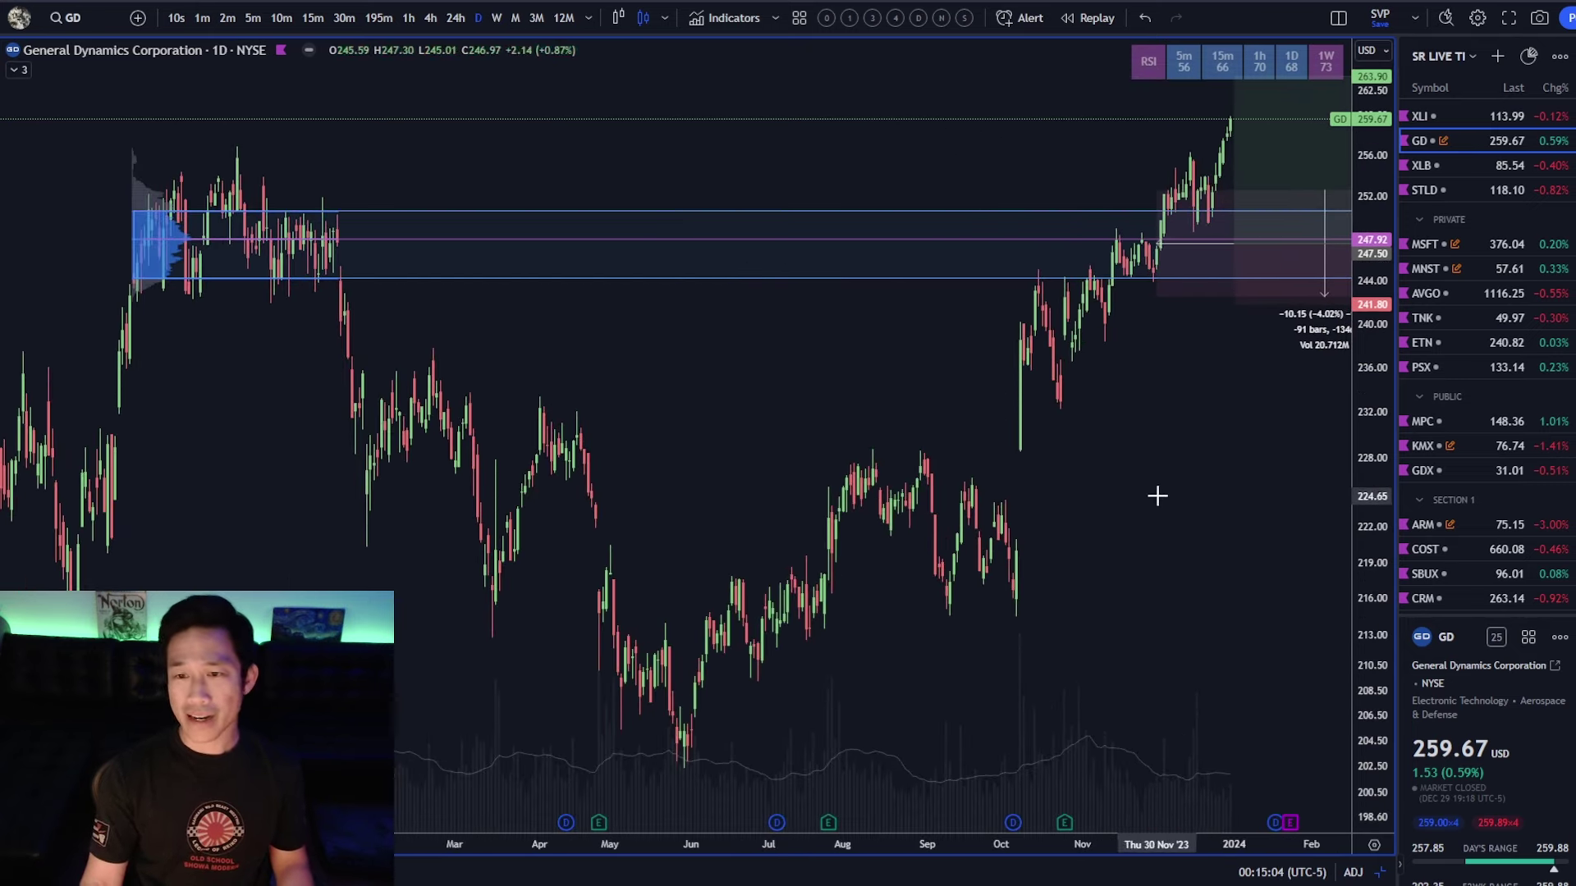
pyautogui.moveTo(1158, 496); pyautogui.dragTo(1119, 495)
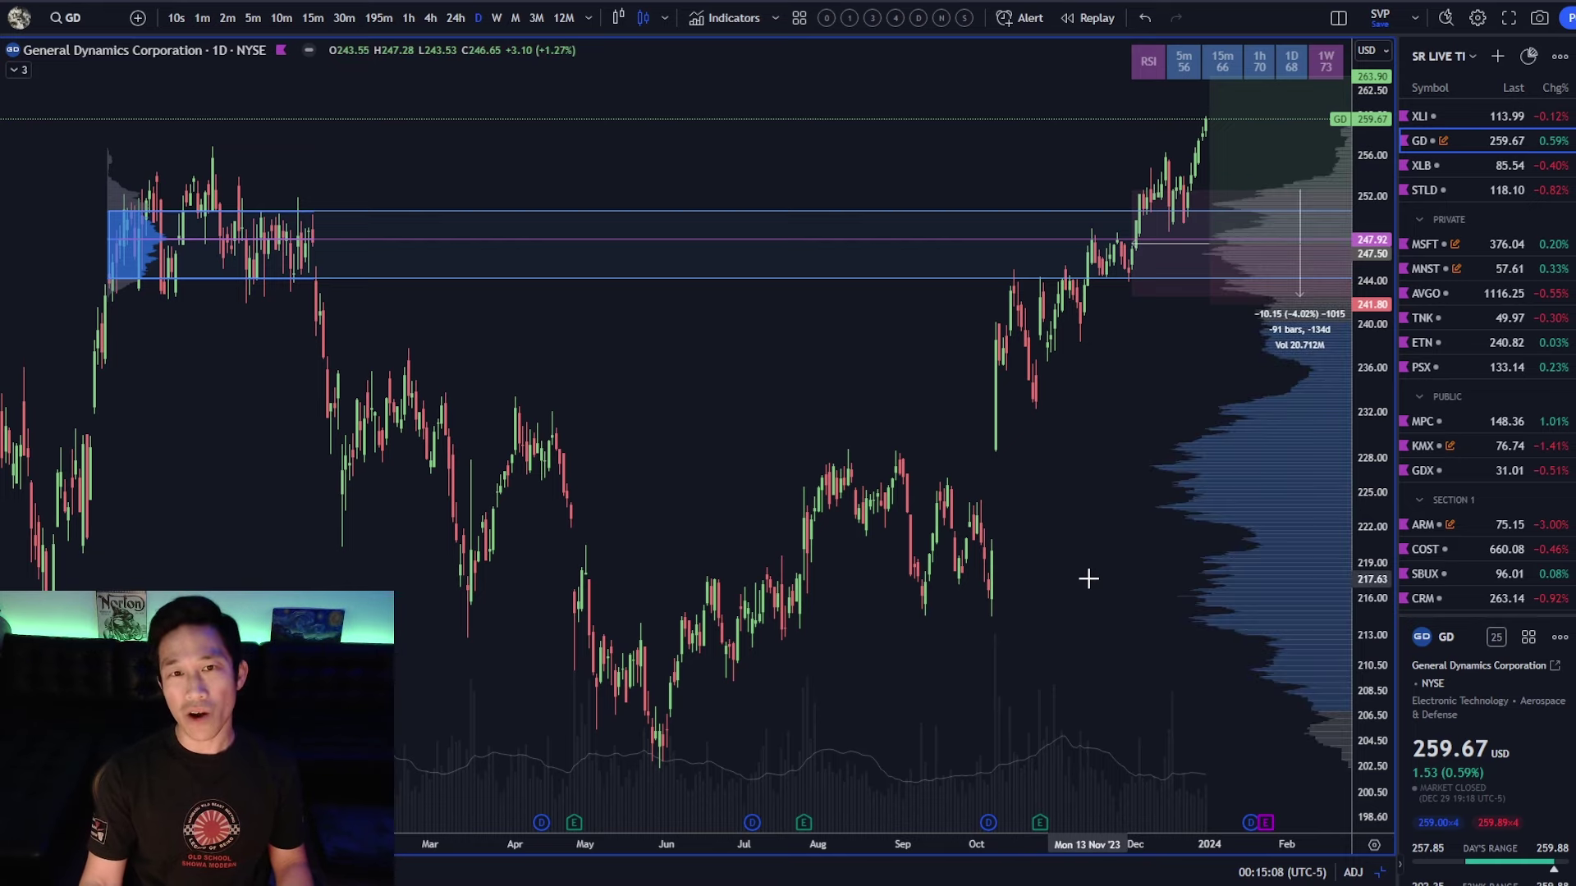
# - Open the daily charts of Lockheed Martin (LMT) and Boeing (BA) in turn and examine Boeing's multi-year price history
pyautogui.write('LMT')
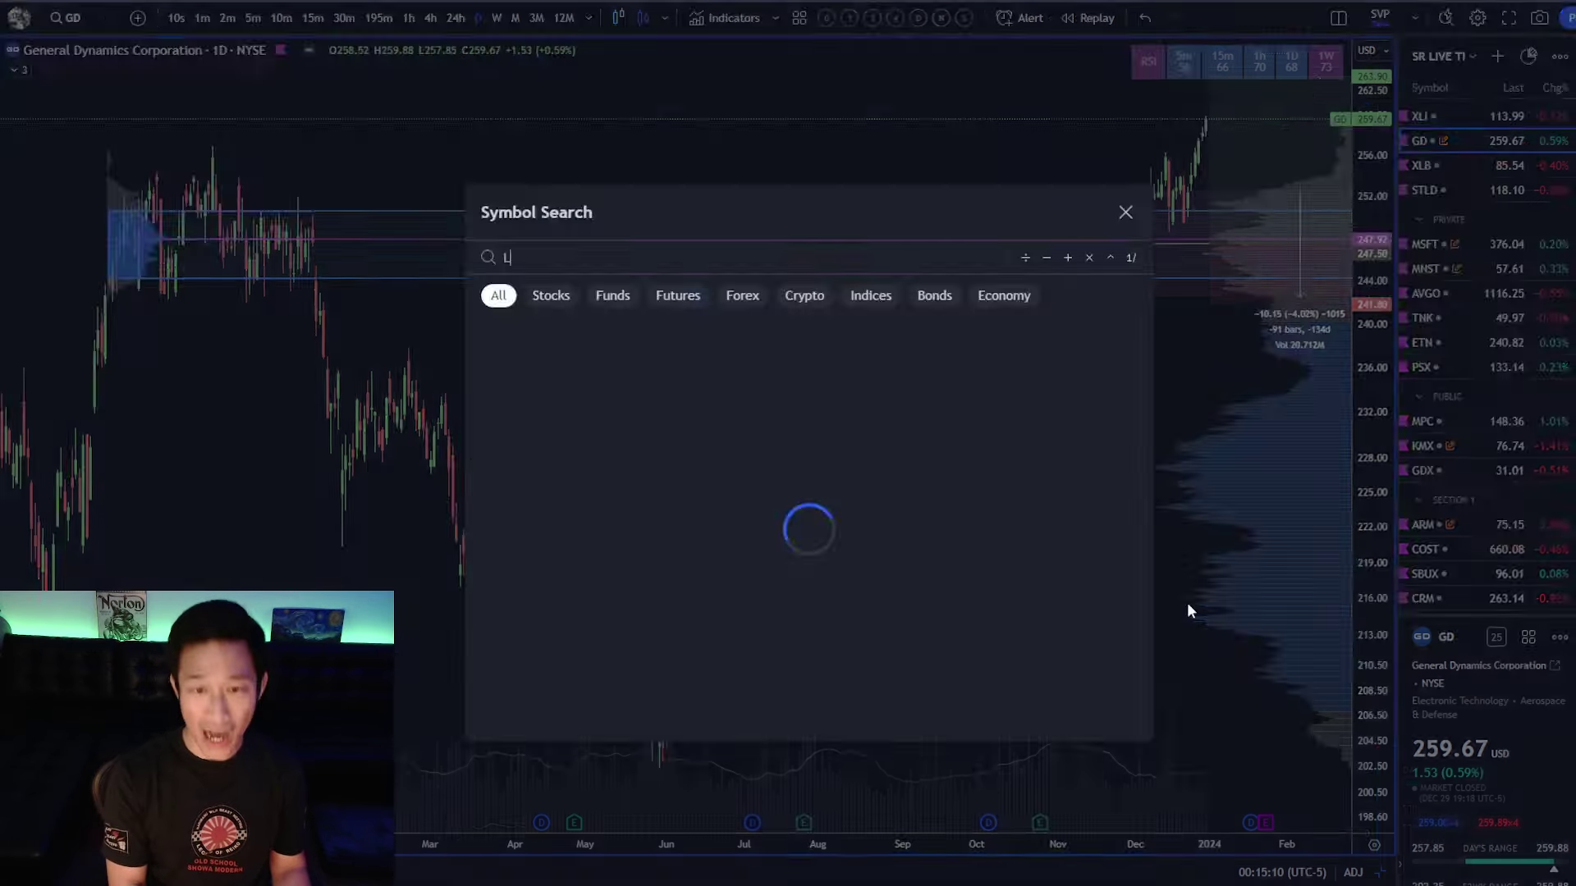
pyautogui.press('Return')
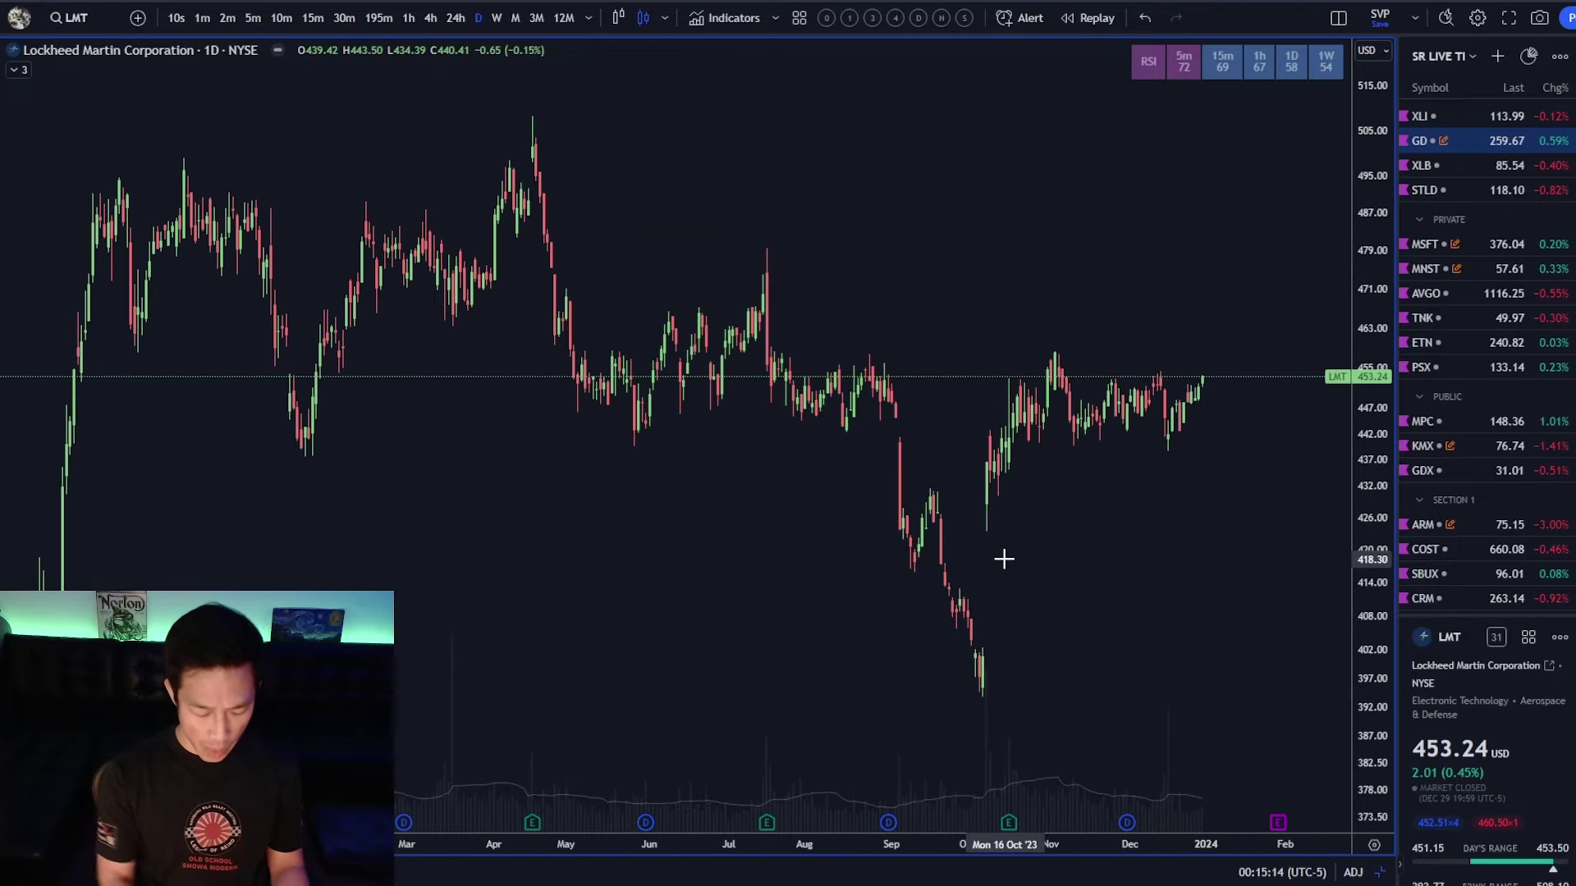
pyautogui.write('BA')
pyautogui.press('Return')
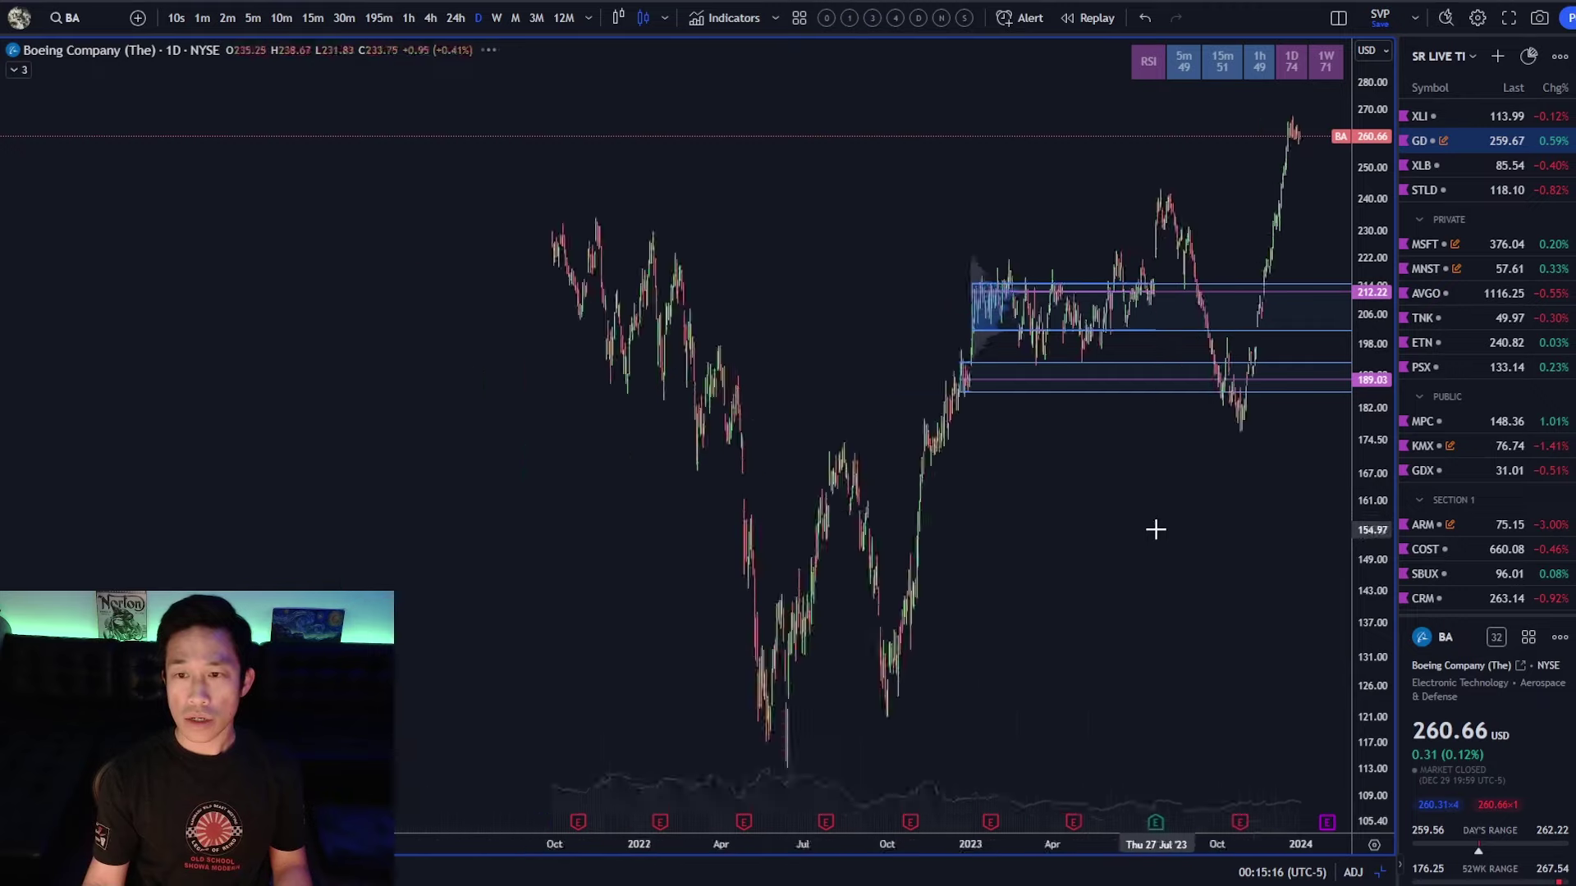
pyautogui.scroll(-3, 1149, 529)
pyautogui.scroll(-2, 1141, 529)
pyautogui.scroll(3, 1091, 567)
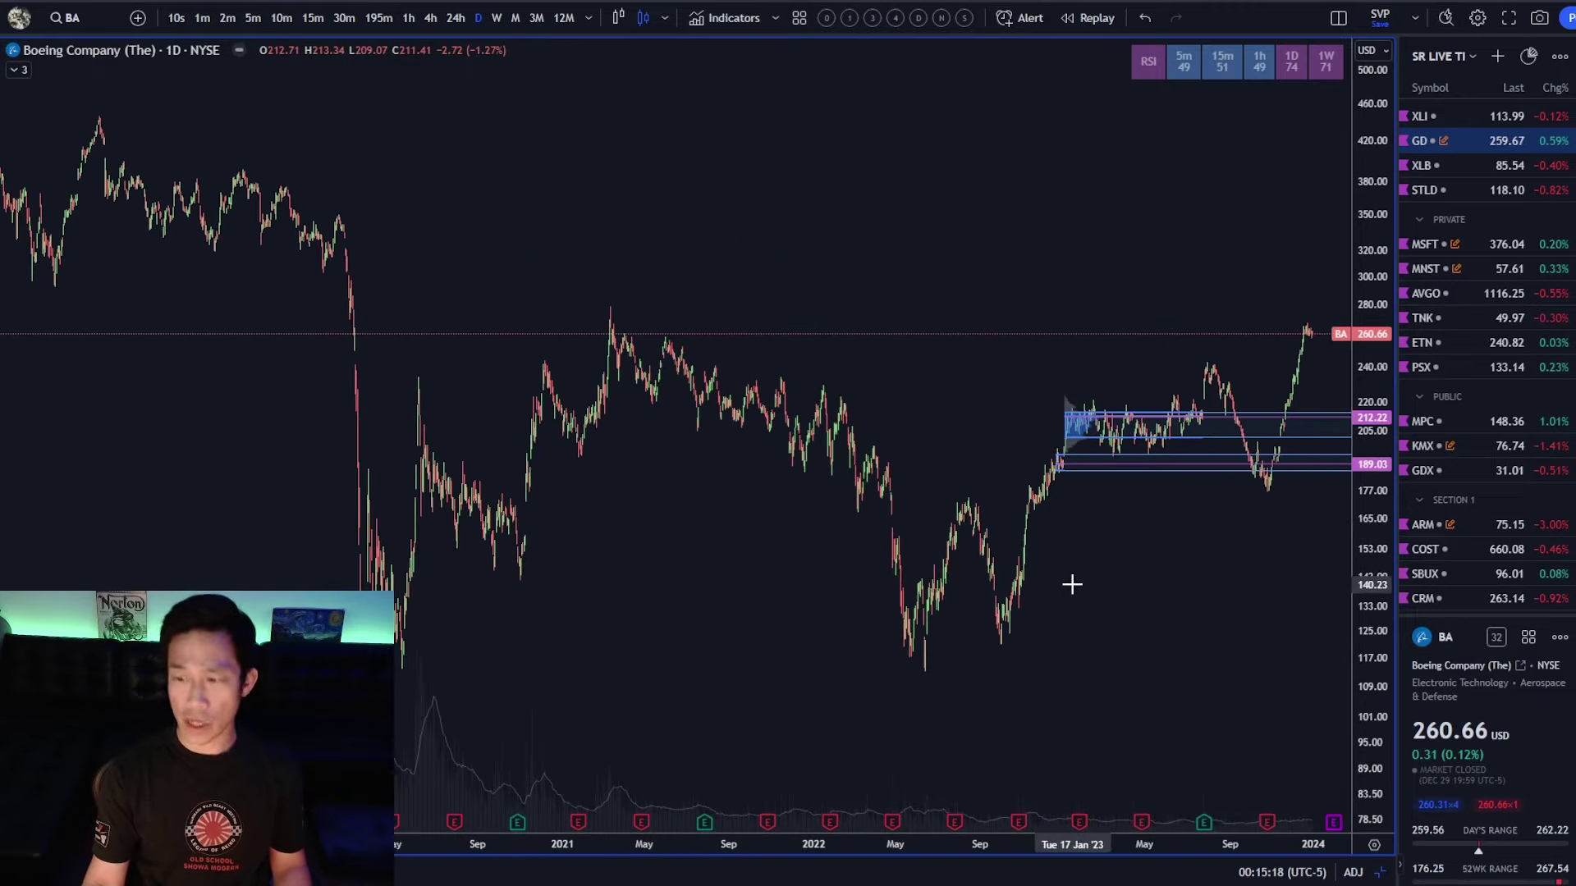
# - Search the symbols for Northrop and open the daily chart of Northrop Grumman (NOC)
pyautogui.write('NORTH')
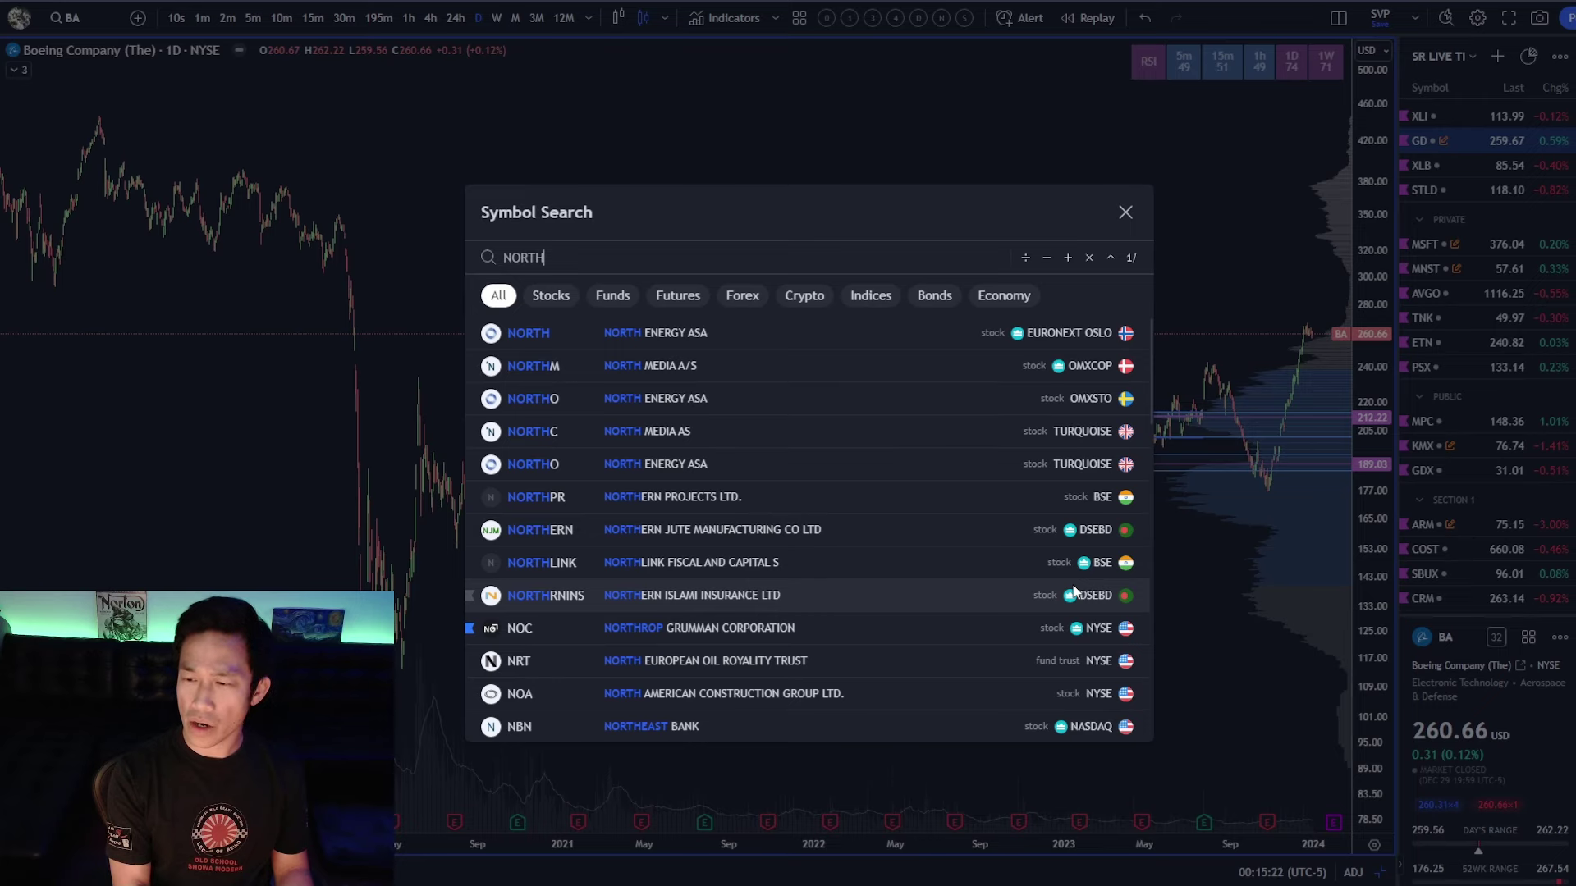
pyautogui.write('ROP')
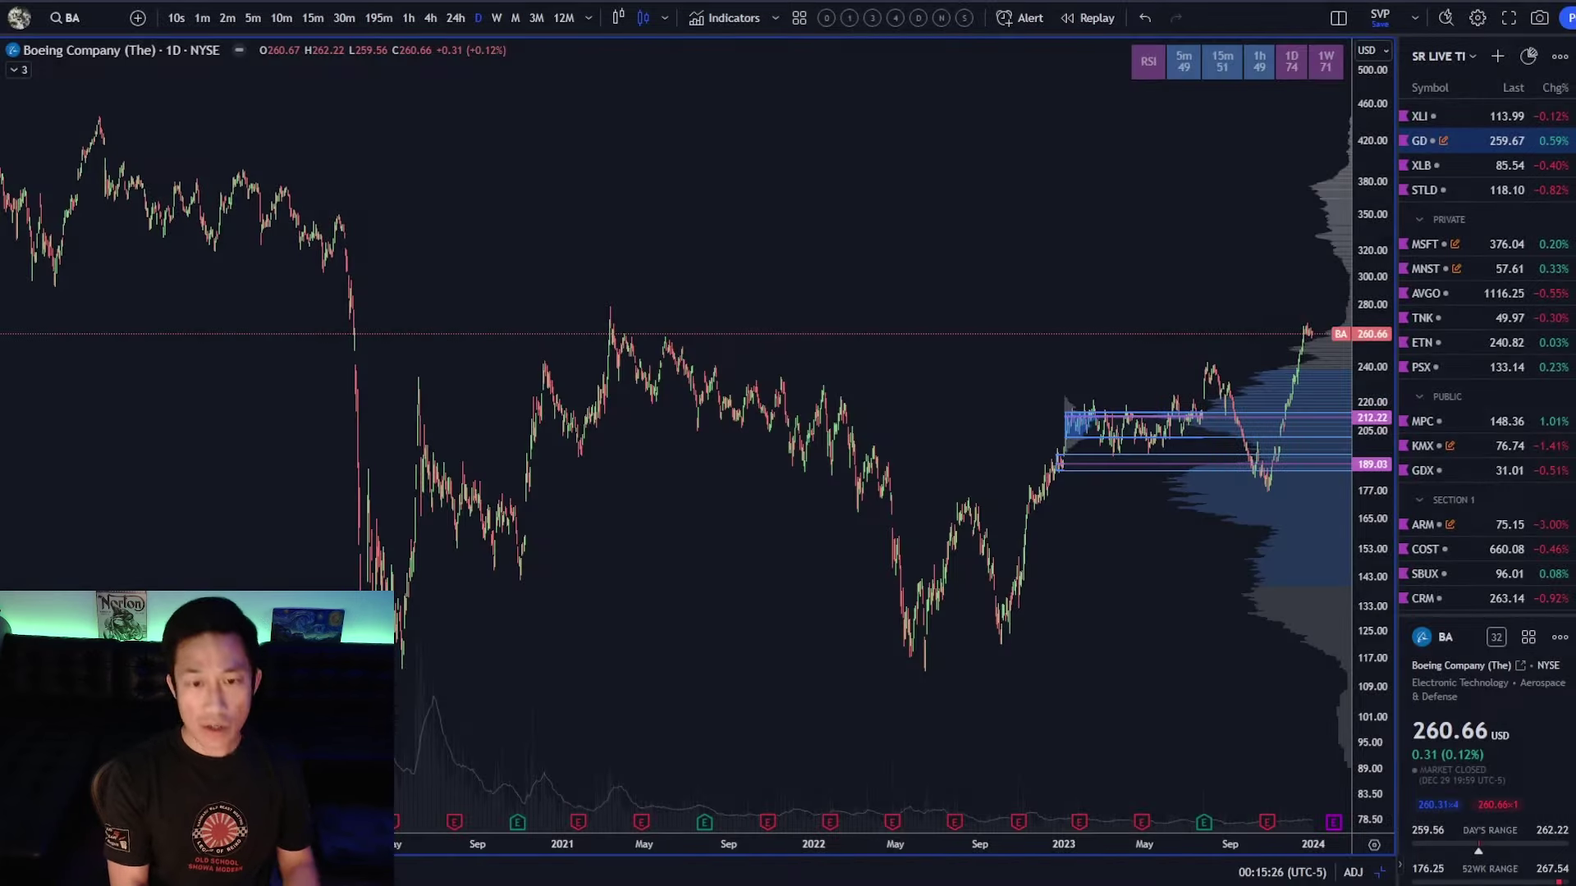
pyautogui.write('NOC')
pyautogui.press('Return')
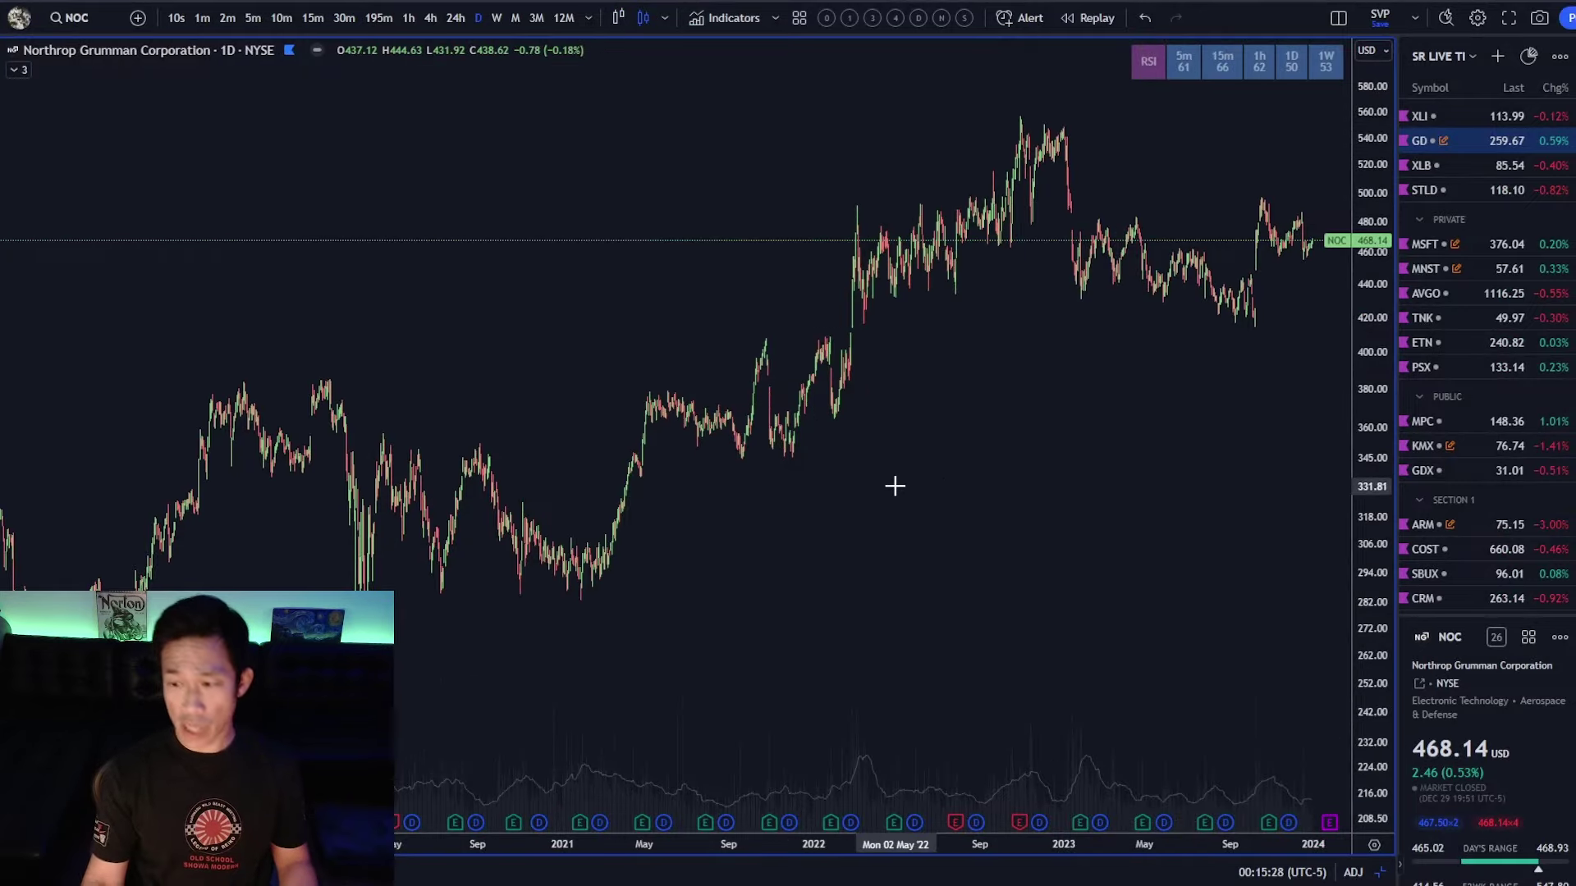
# - Reopen General Dynamics (GD) and examine its daily price action from late 2022 to the current rally
pyautogui.write('GD')
pyautogui.press('Return')
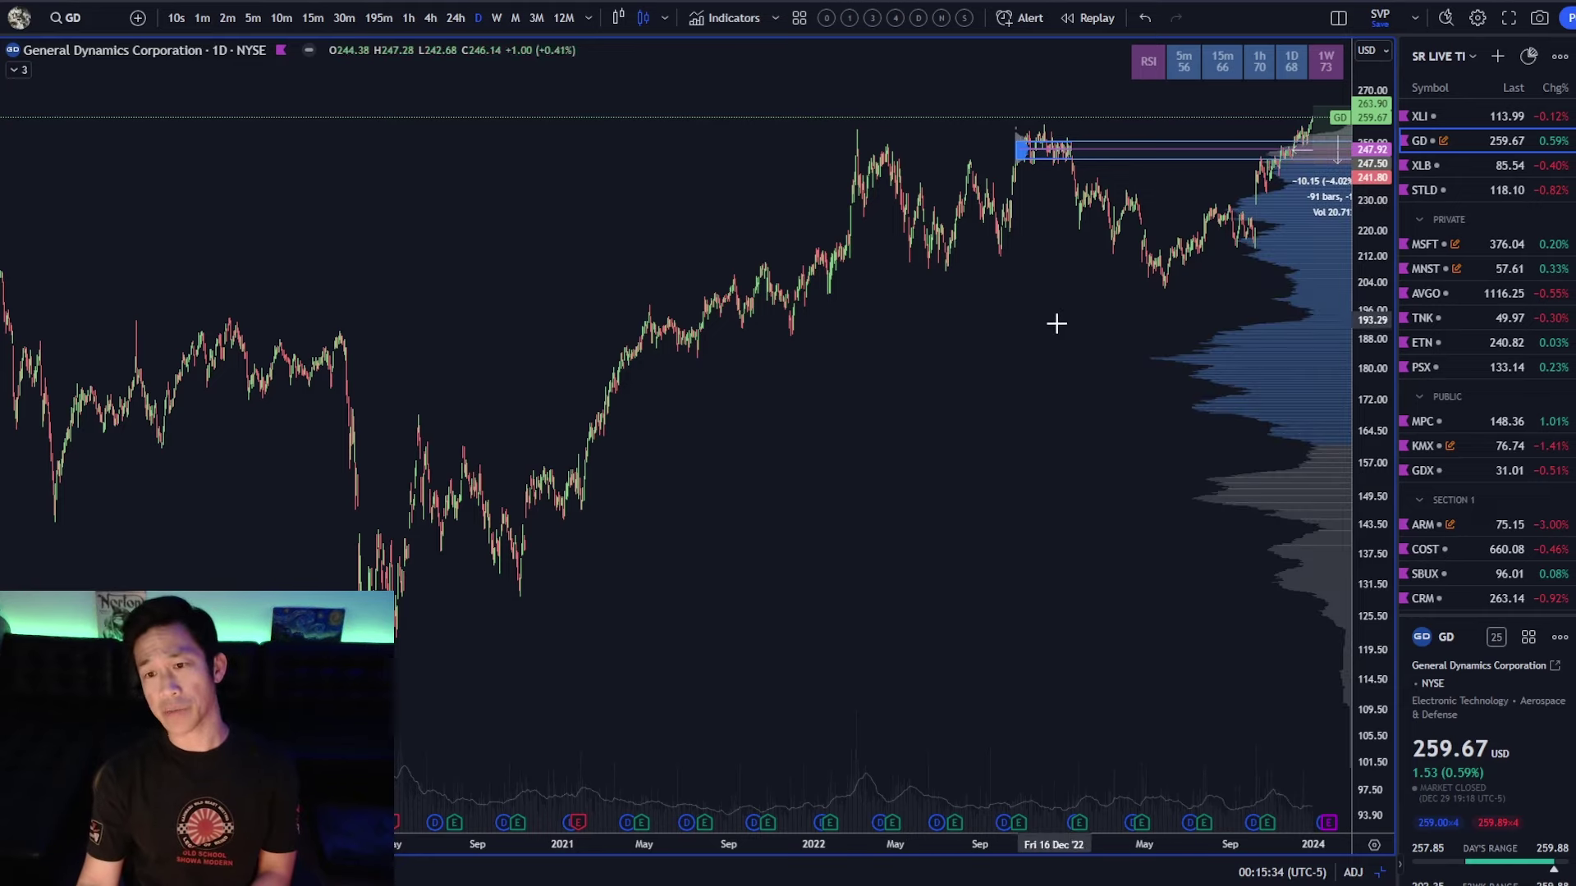
pyautogui.scroll(5, 1050, 352)
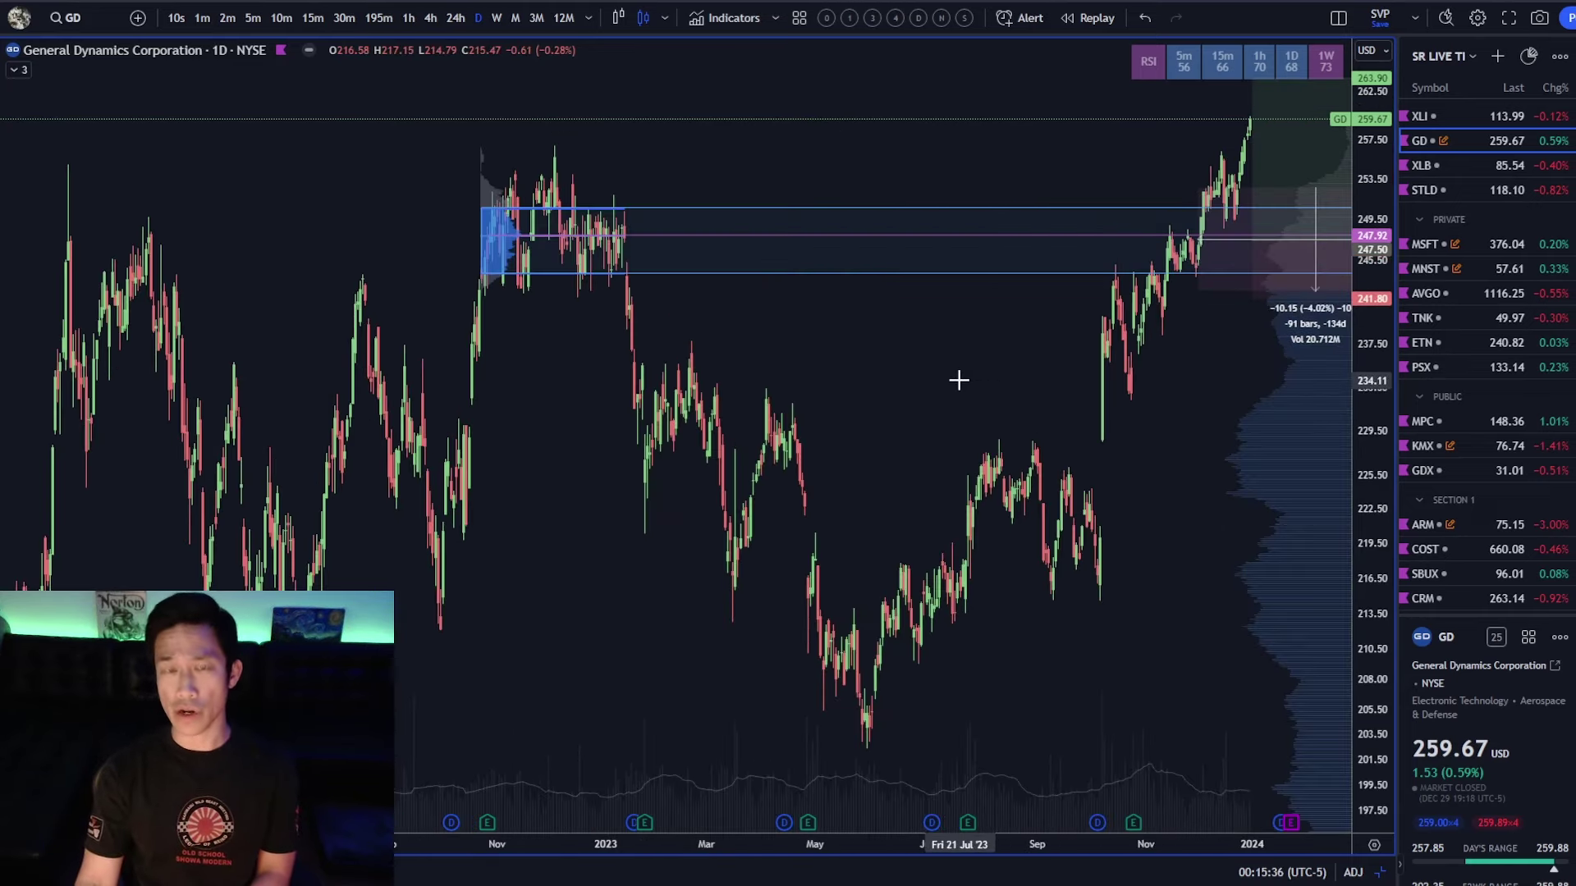
# - Examine General Dynamics' daily price history from mid-2022 through the late-2022 value area, and return to the latest candles
pyautogui.scroll(2, 957, 376)
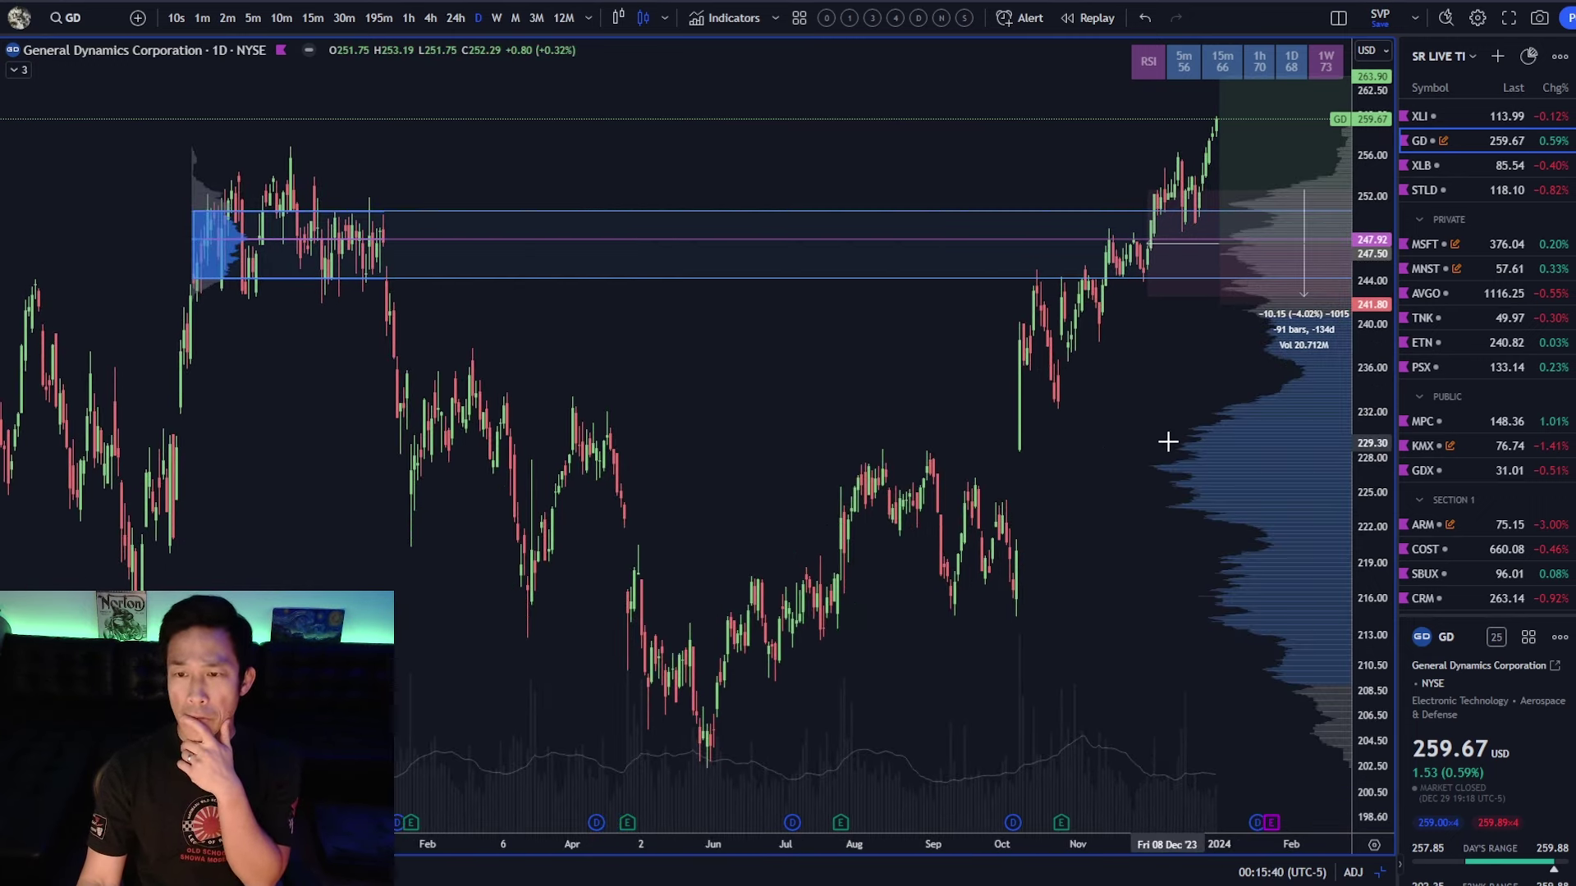
pyautogui.moveTo(1145, 435); pyautogui.dragTo(1125, 429)
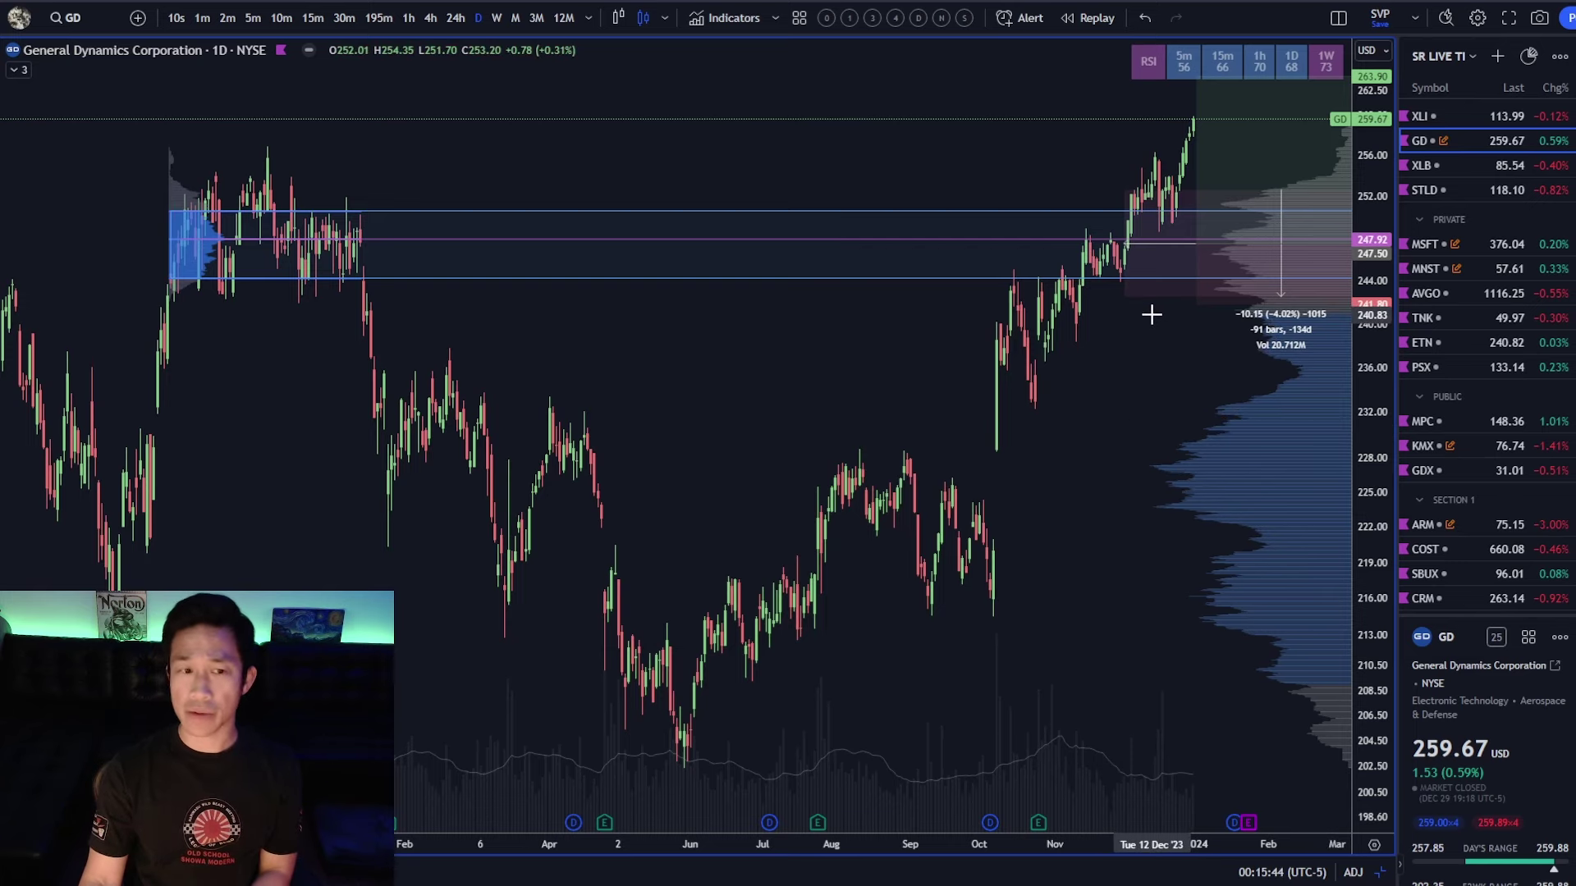
pyautogui.moveTo(317, 432); pyautogui.dragTo(513, 415)
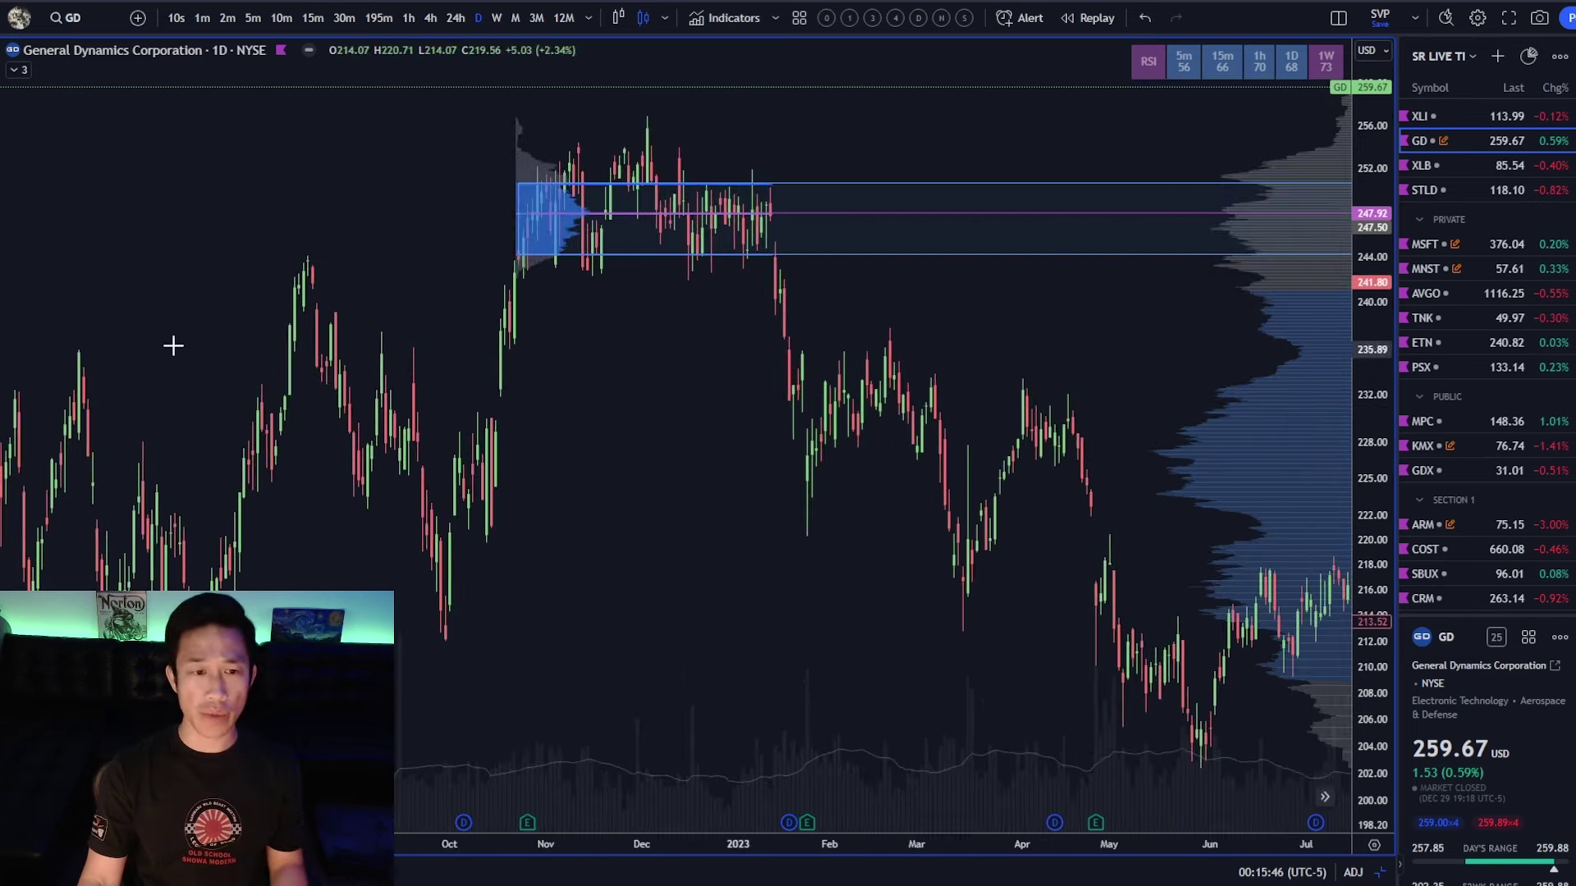
pyautogui.moveTo(173, 344); pyautogui.dragTo(317, 309)
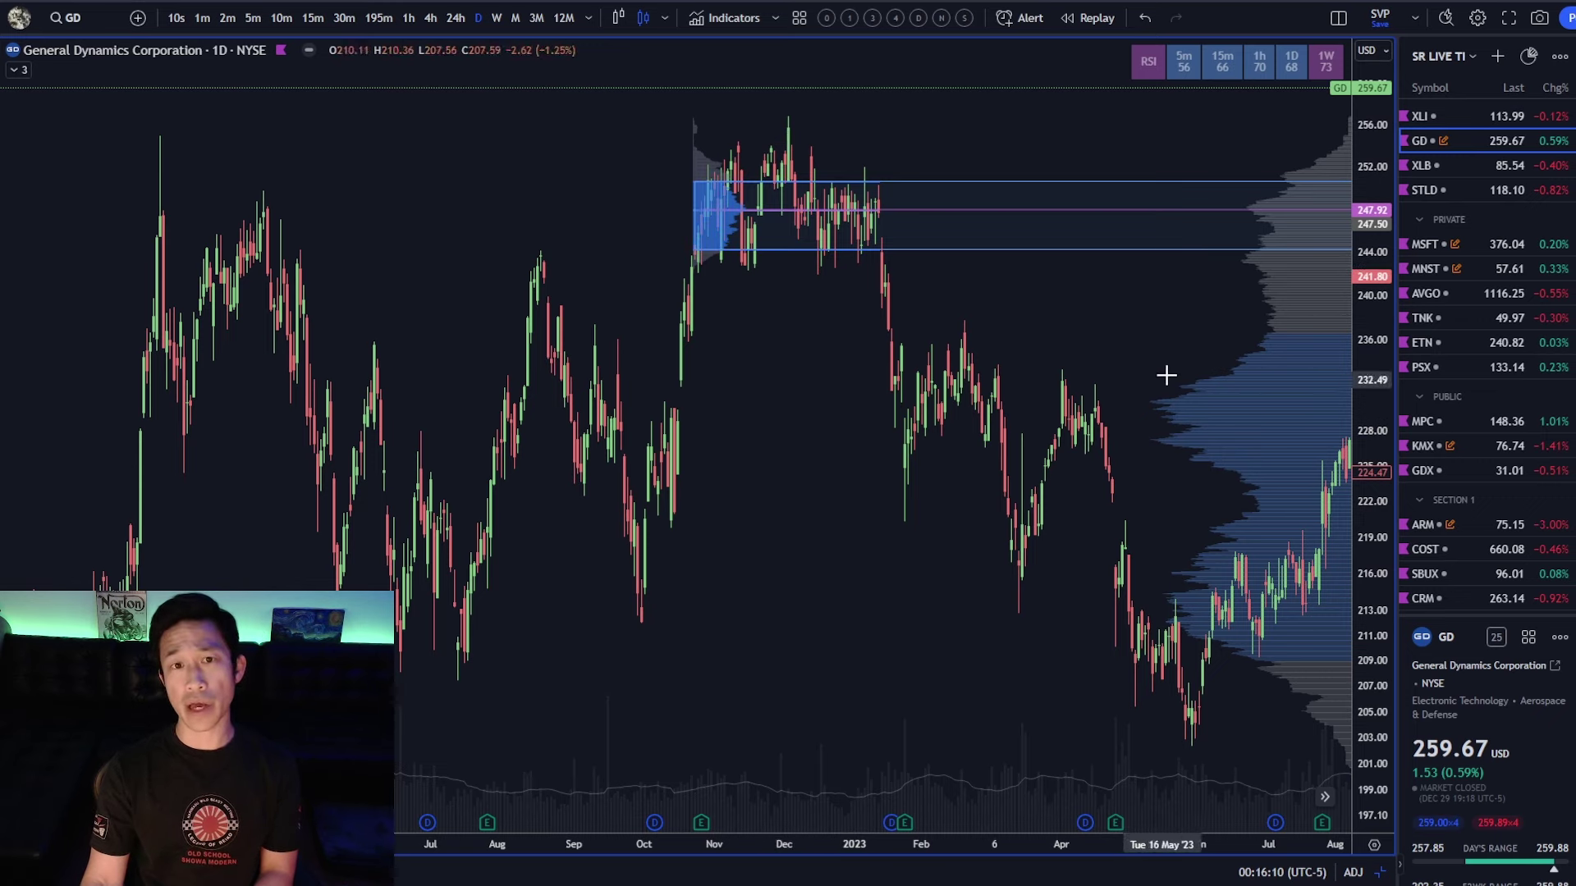
pyautogui.moveTo(1058, 357); pyautogui.dragTo(626, 443)
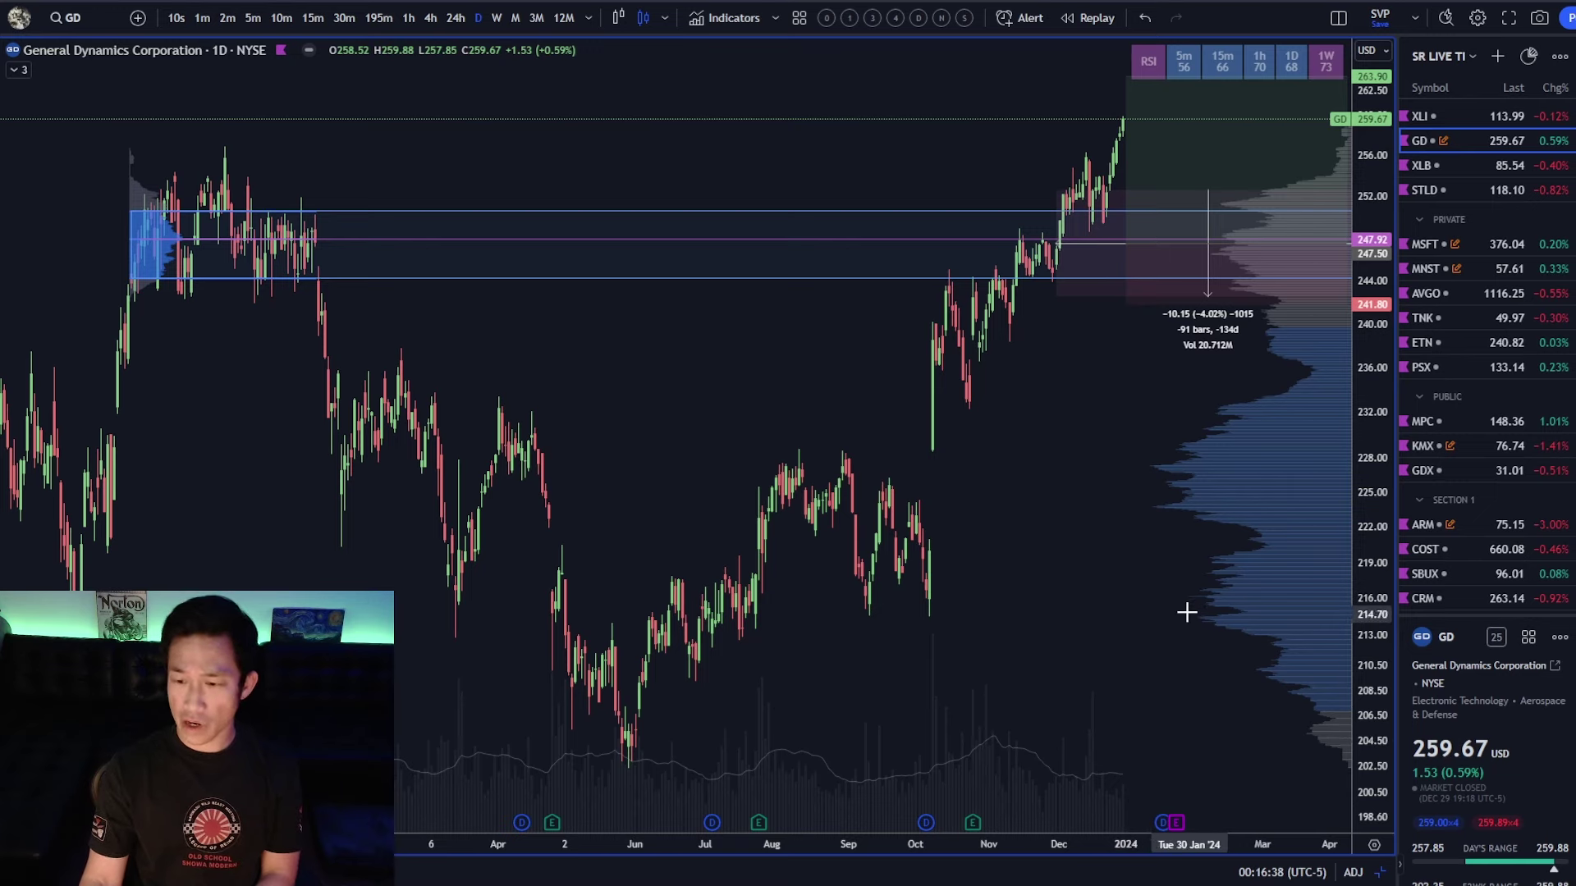
# - View General Dynamics on the 5-minute interval to inspect the late-December price action, and return to the daily interval
pyautogui.press('5')
pyautogui.press('Return')
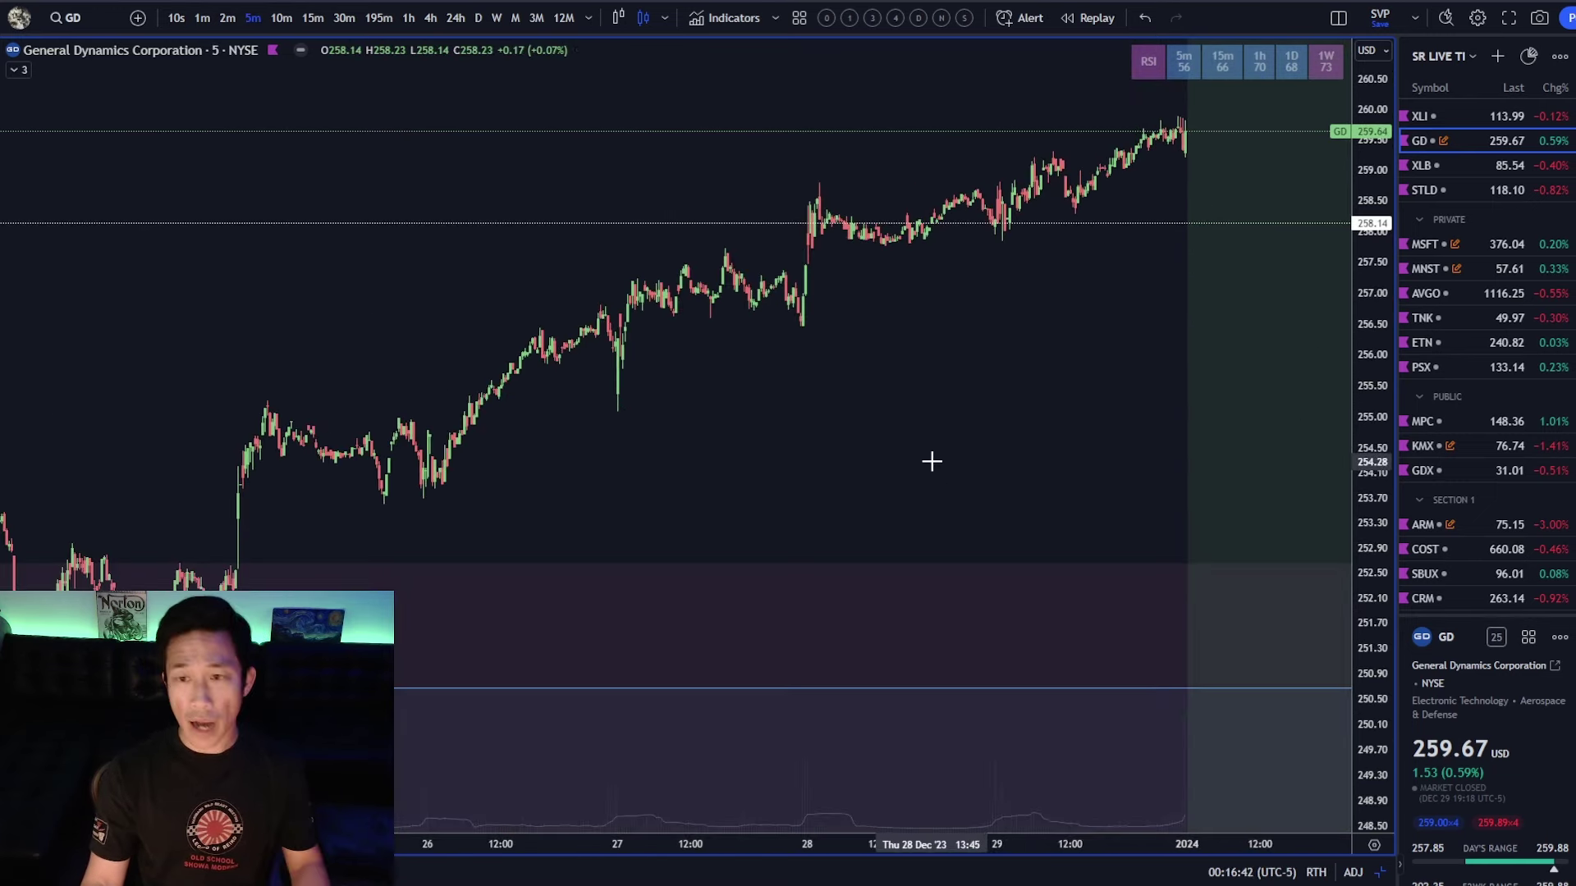
pyautogui.write('1D')
pyautogui.press('Return')
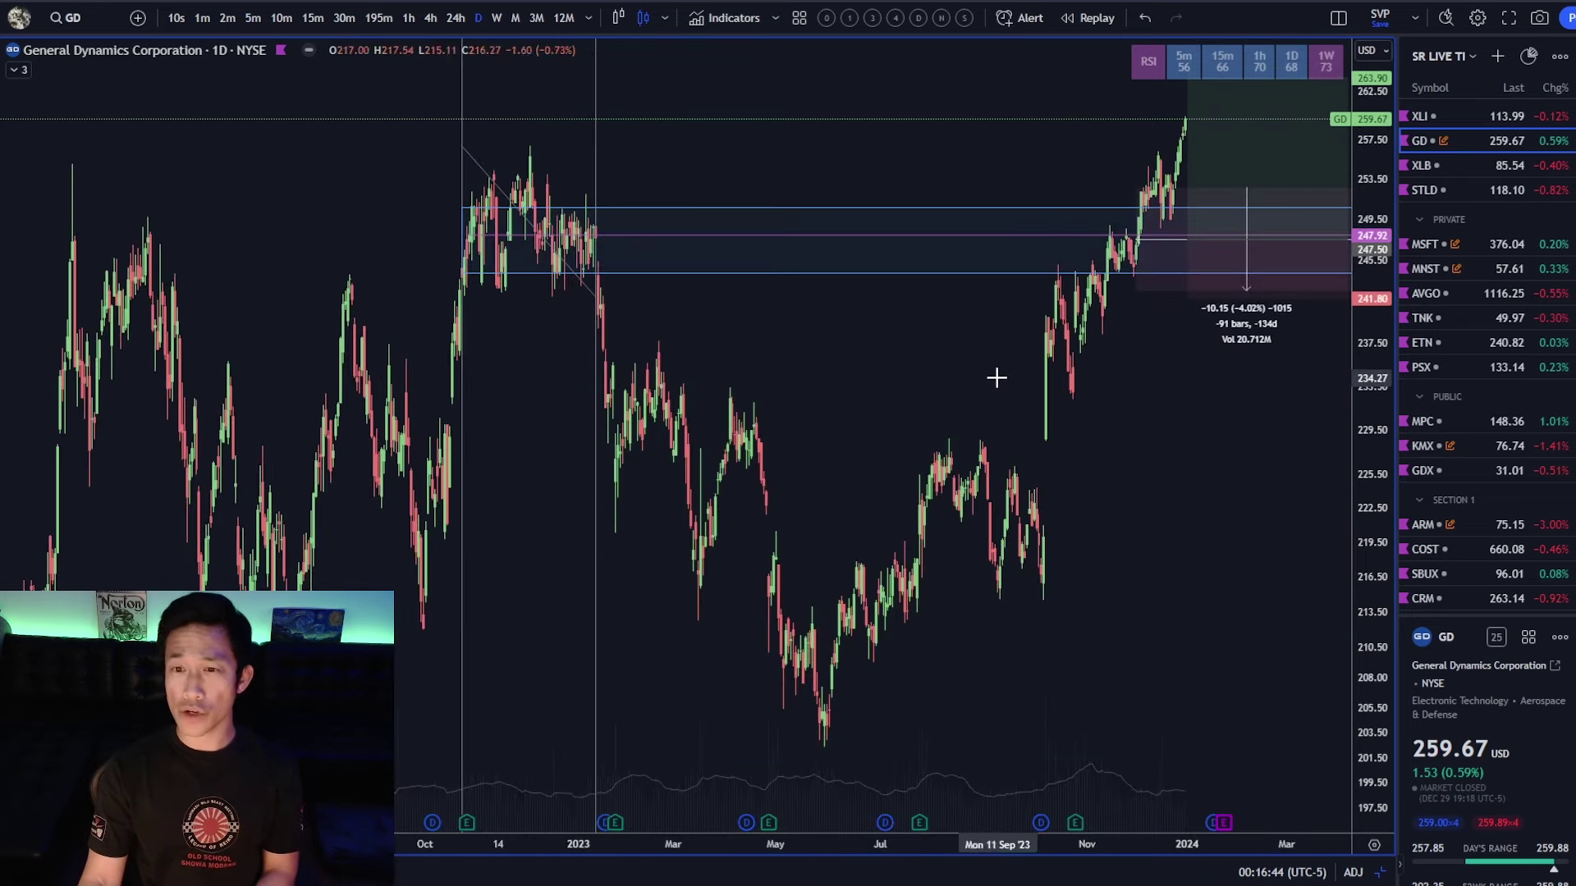
# - Zoom in on the recent daily rally and check General Dynamics' key stats and next earnings date in the symbol details
pyautogui.scroll(2, 1038, 400)
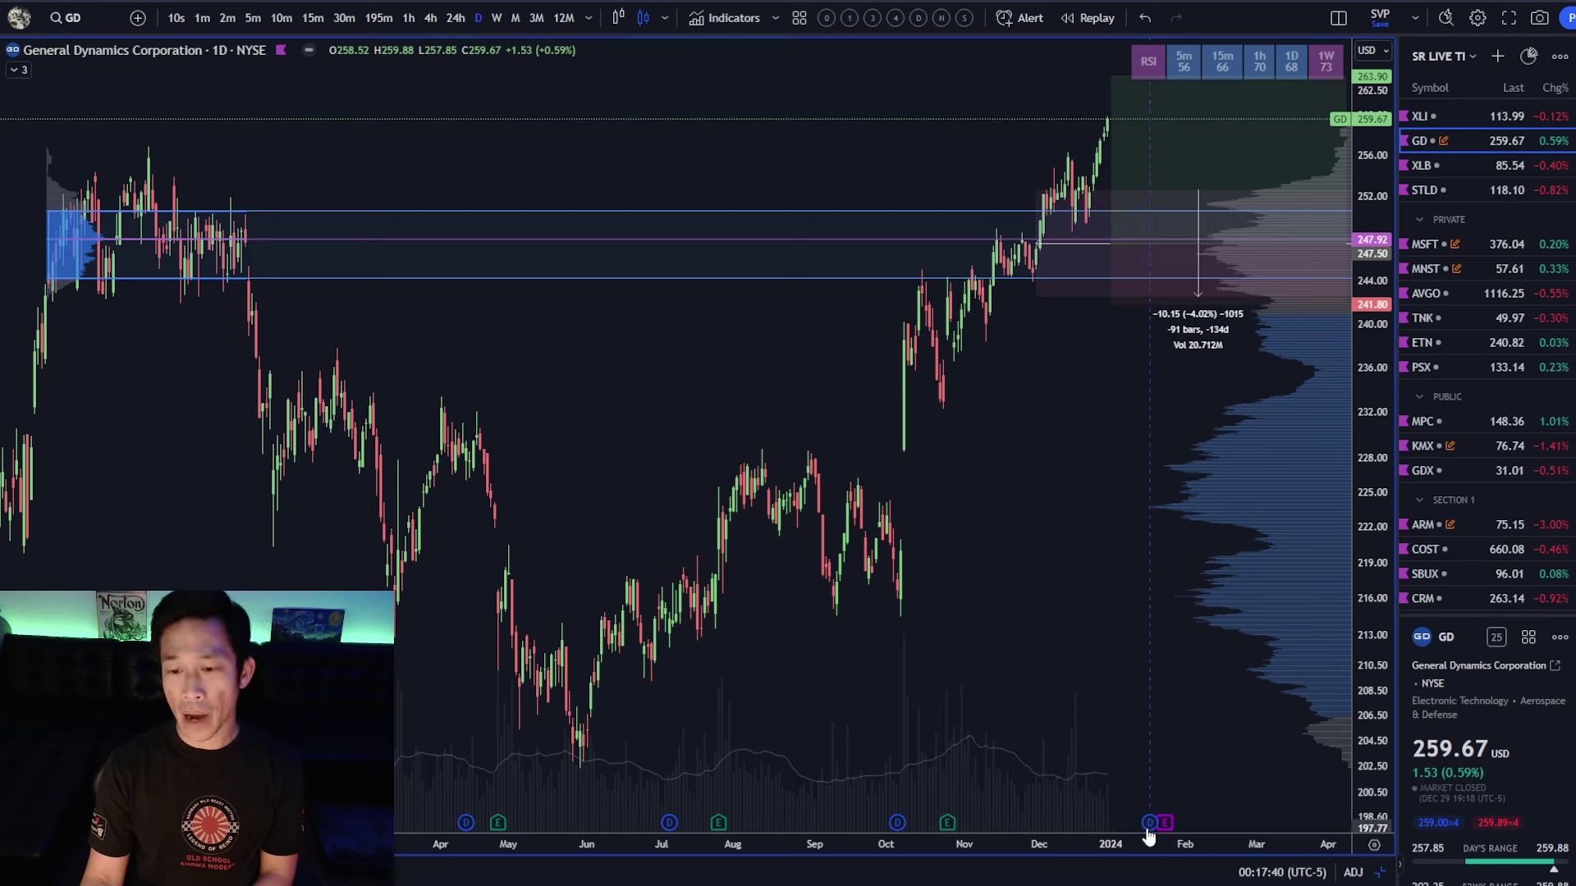
pyautogui.scroll(-5, 1524, 785)
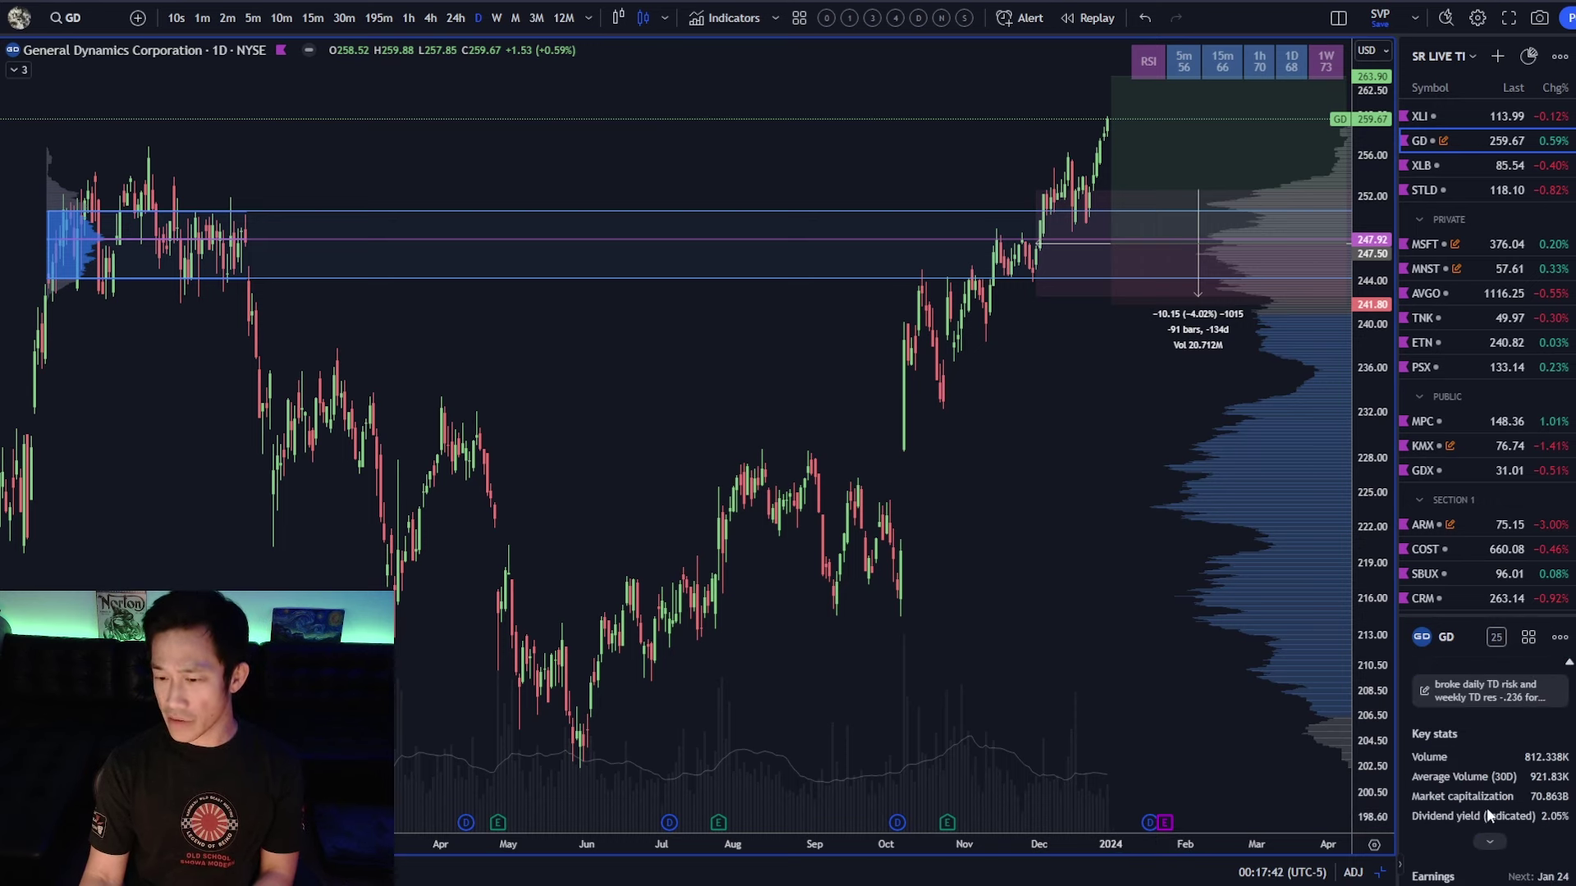
pyautogui.scroll(5, 1485, 806)
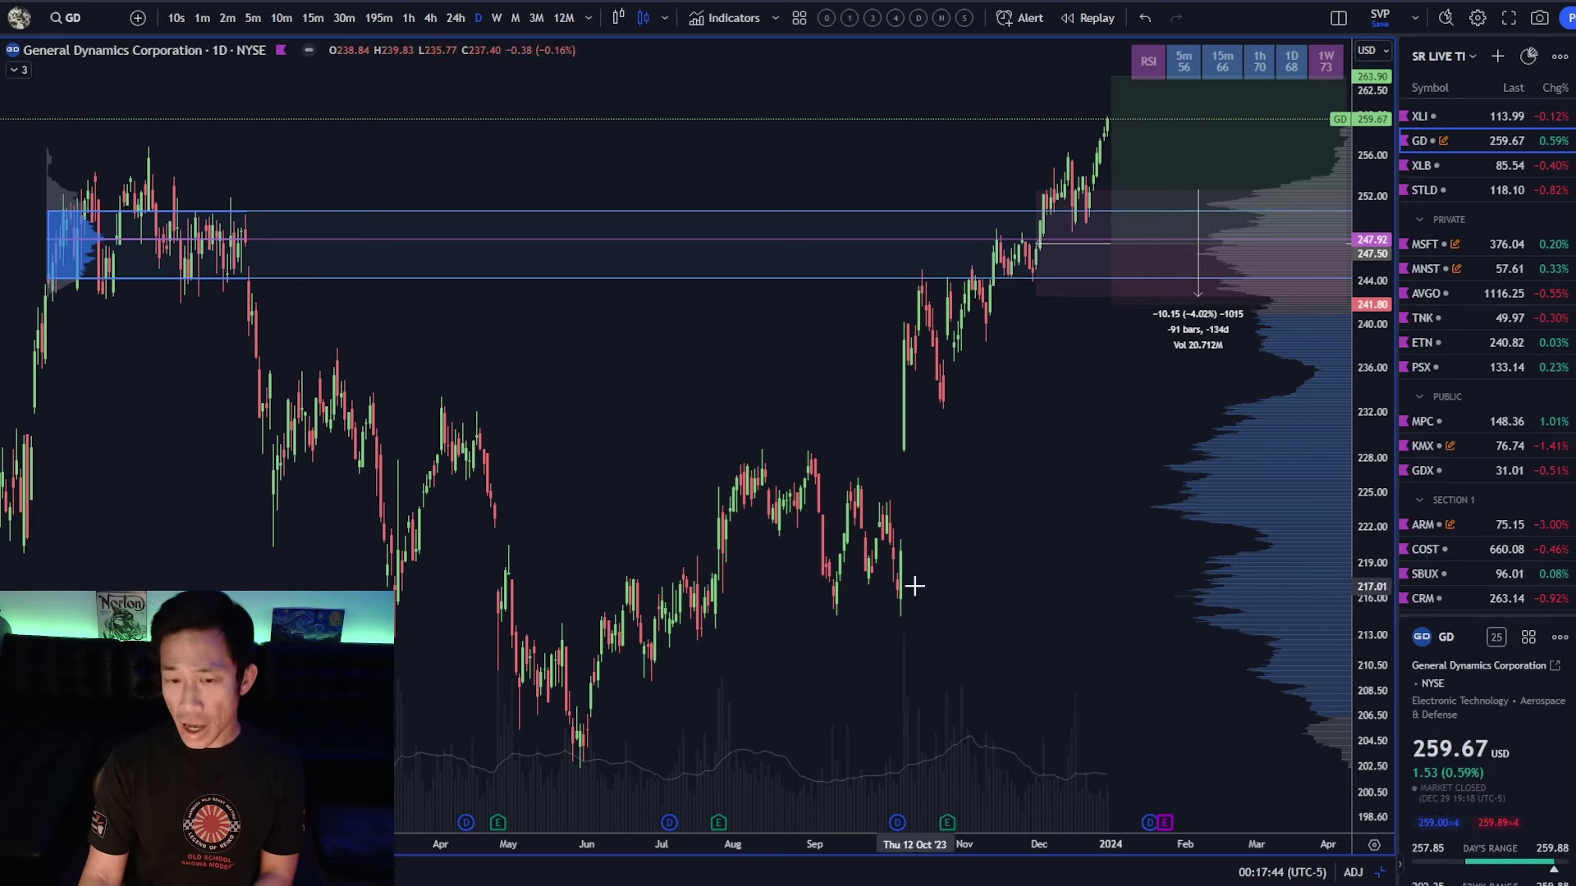